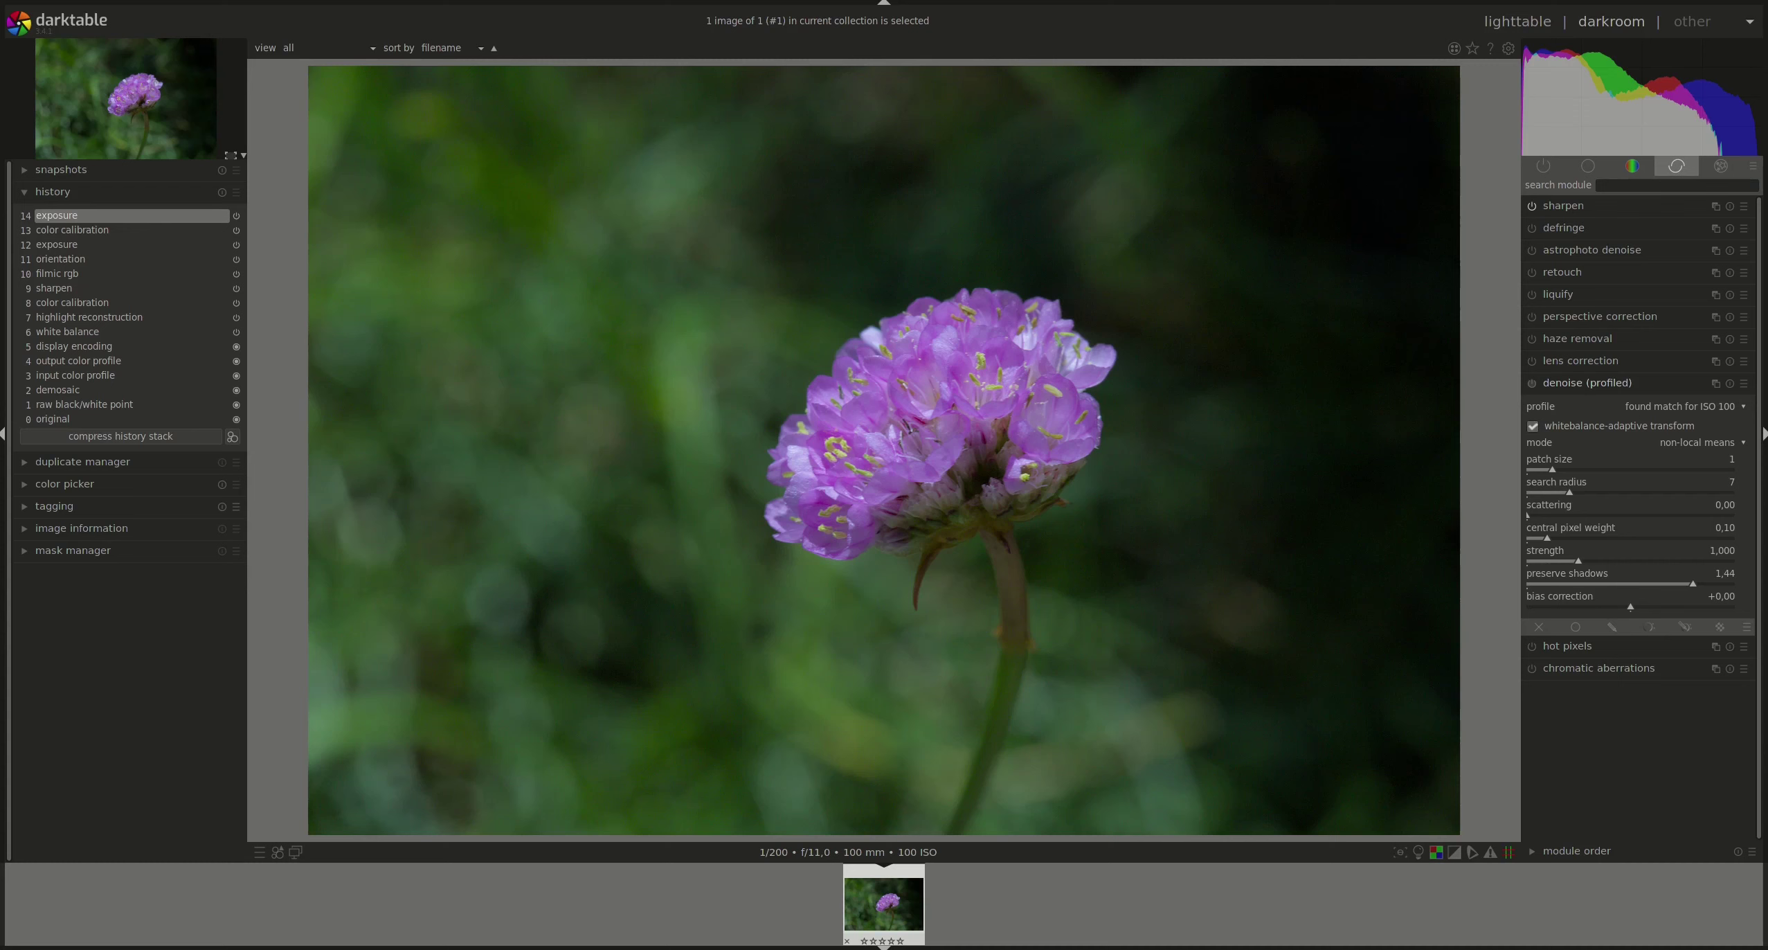
left_click(1745, 407)
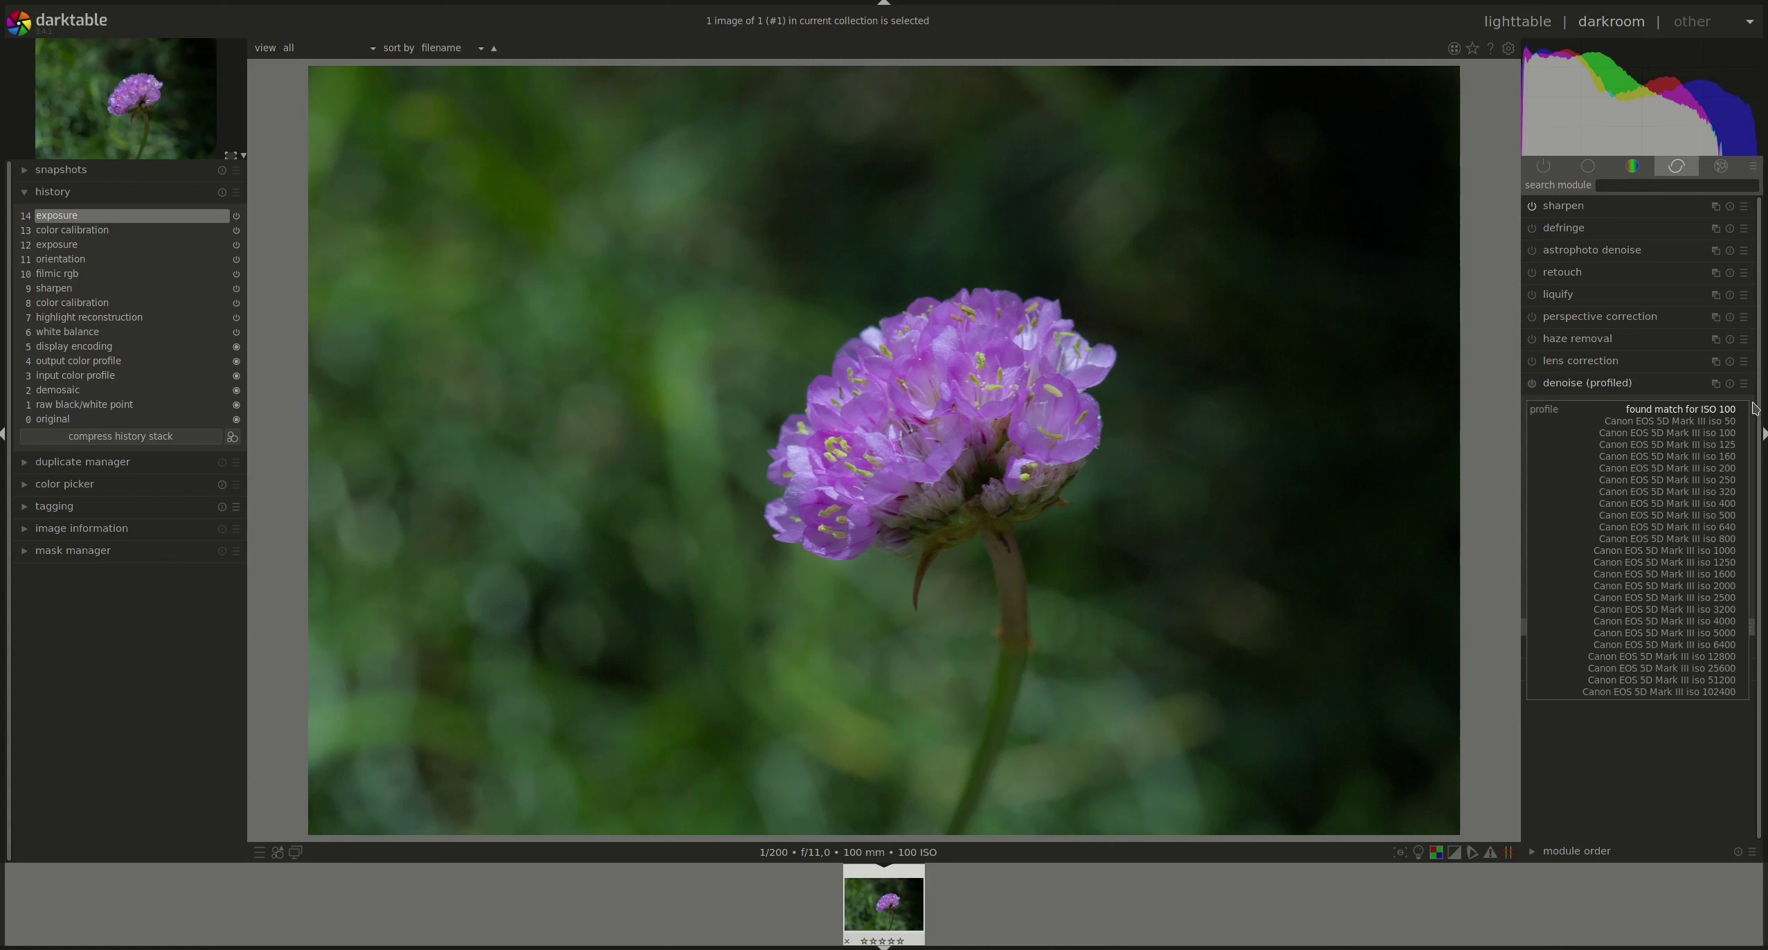
left_click(1756, 409)
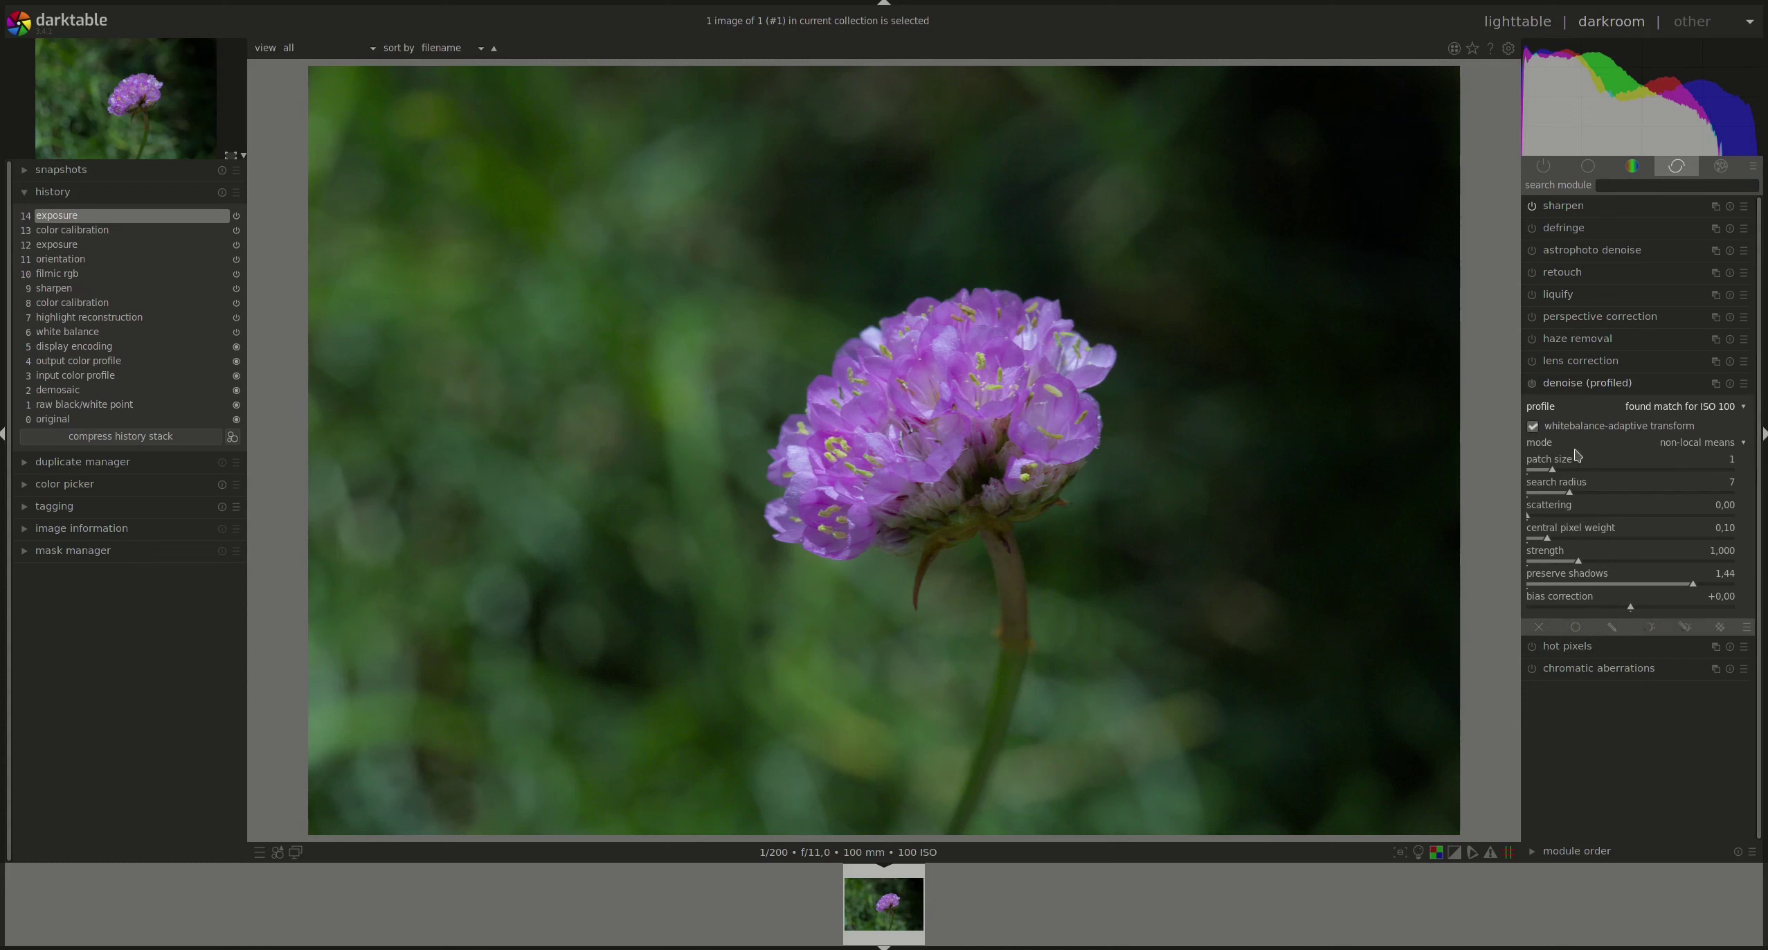
left_click(1731, 447)
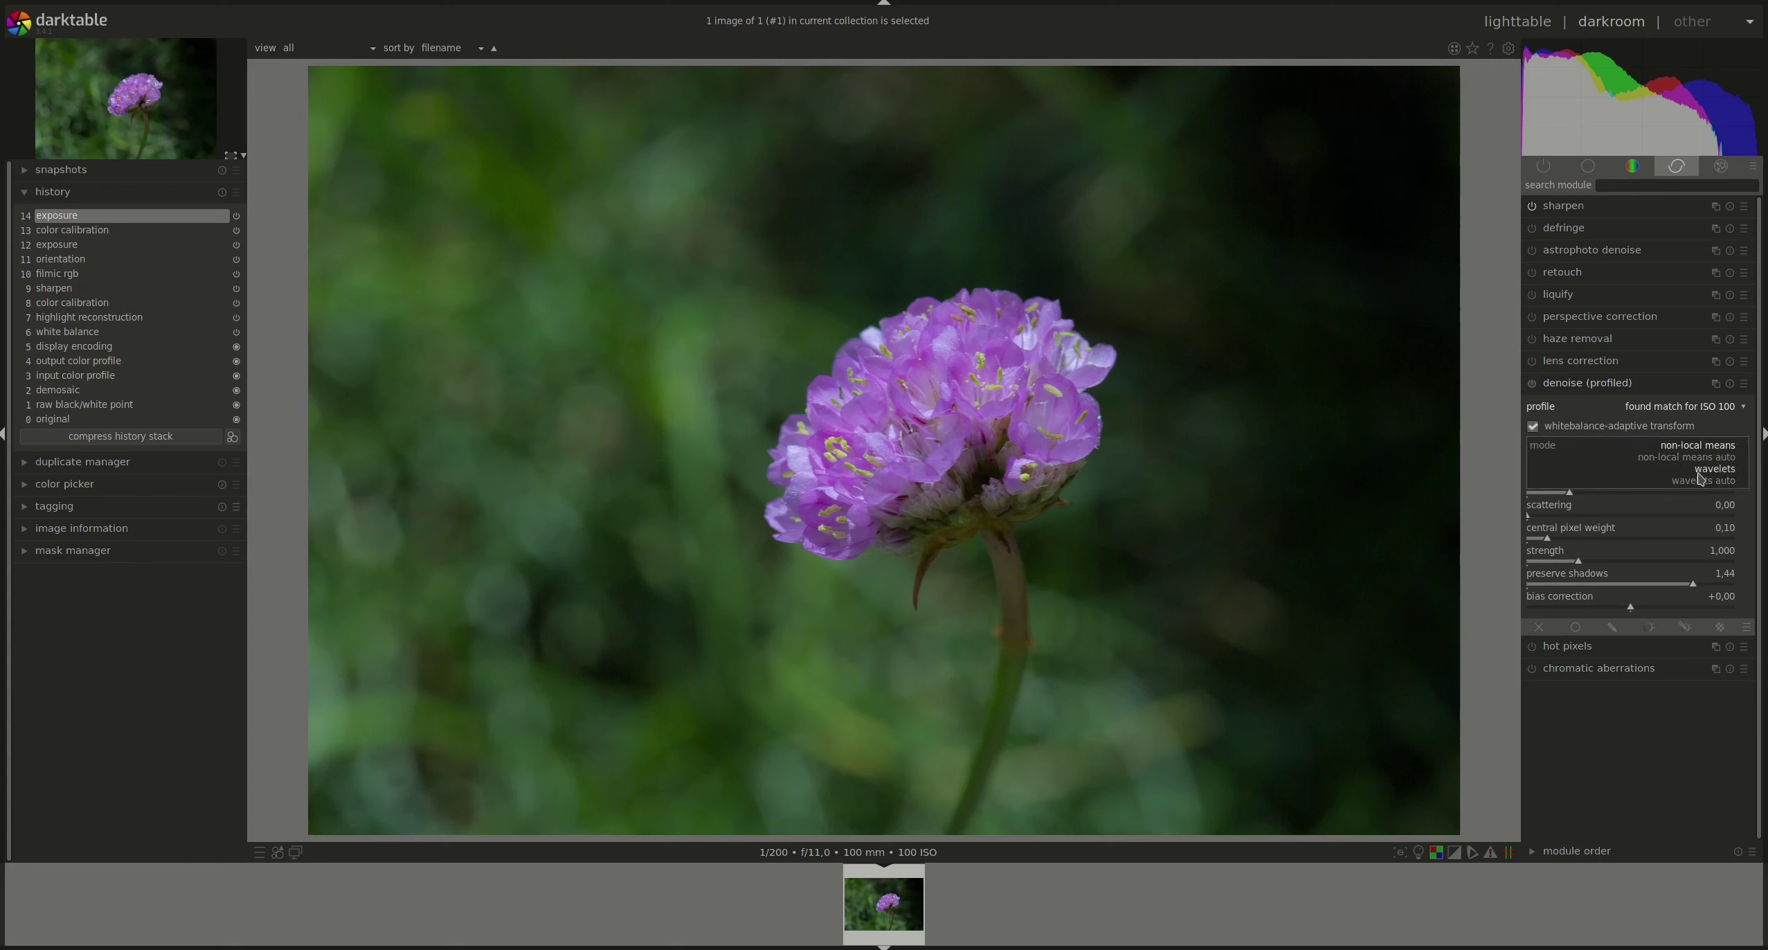
left_click(1699, 447)
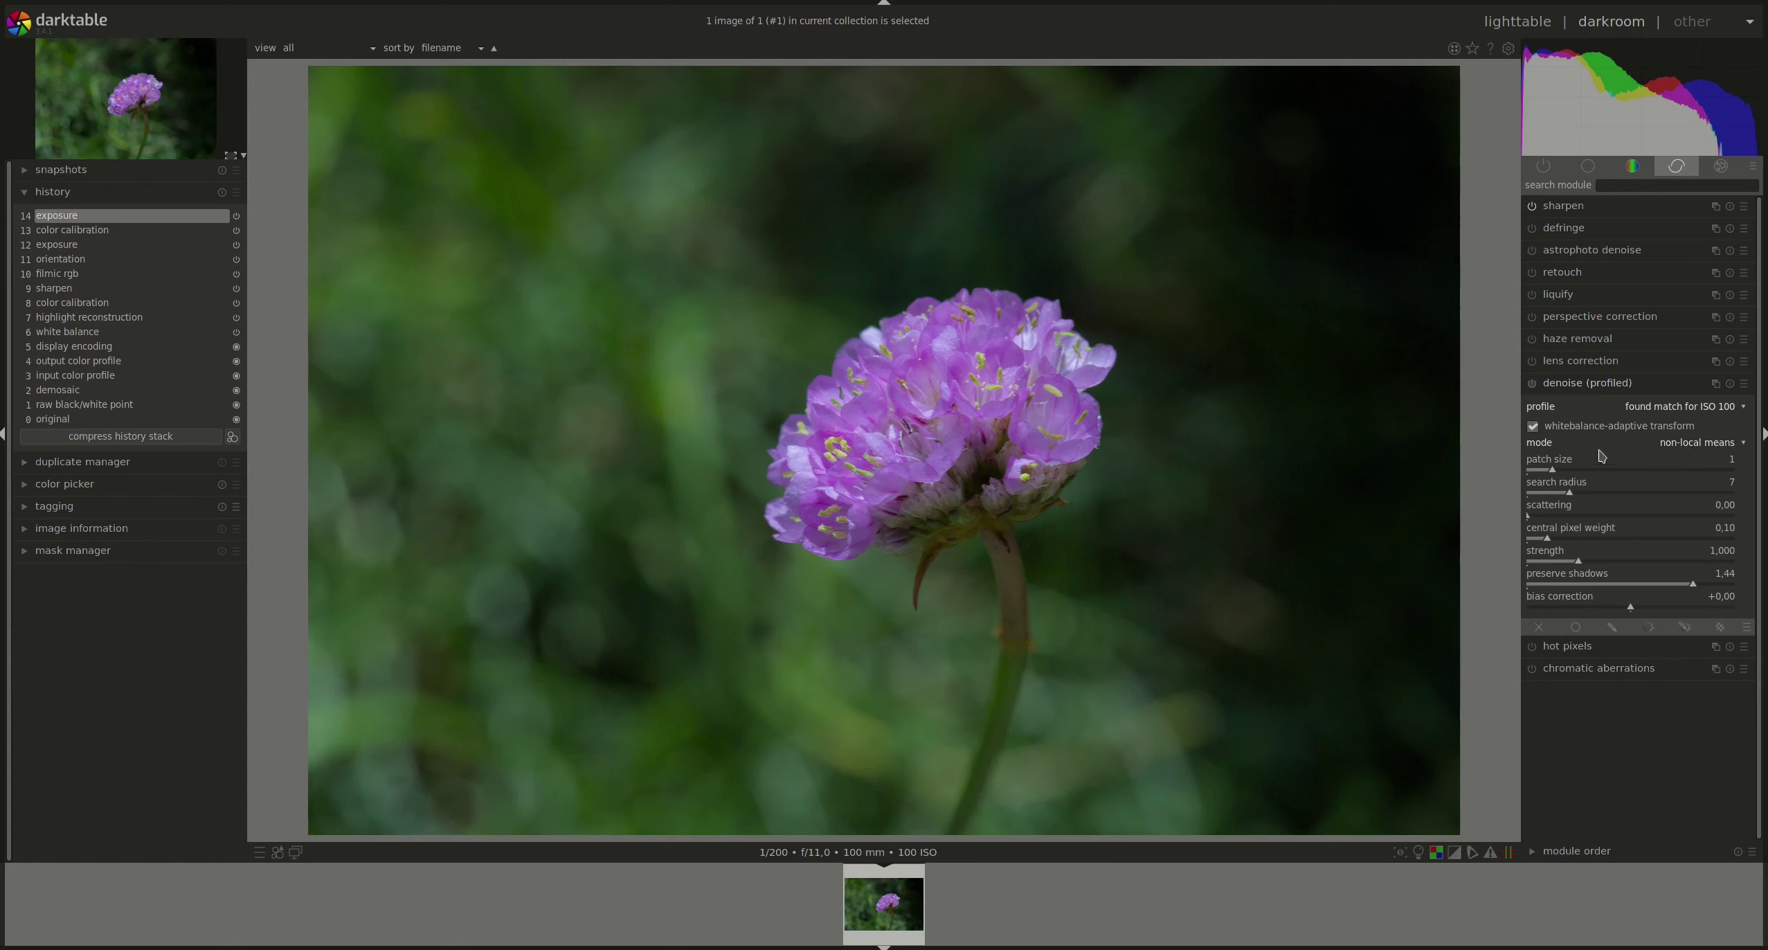
left_click(1688, 450)
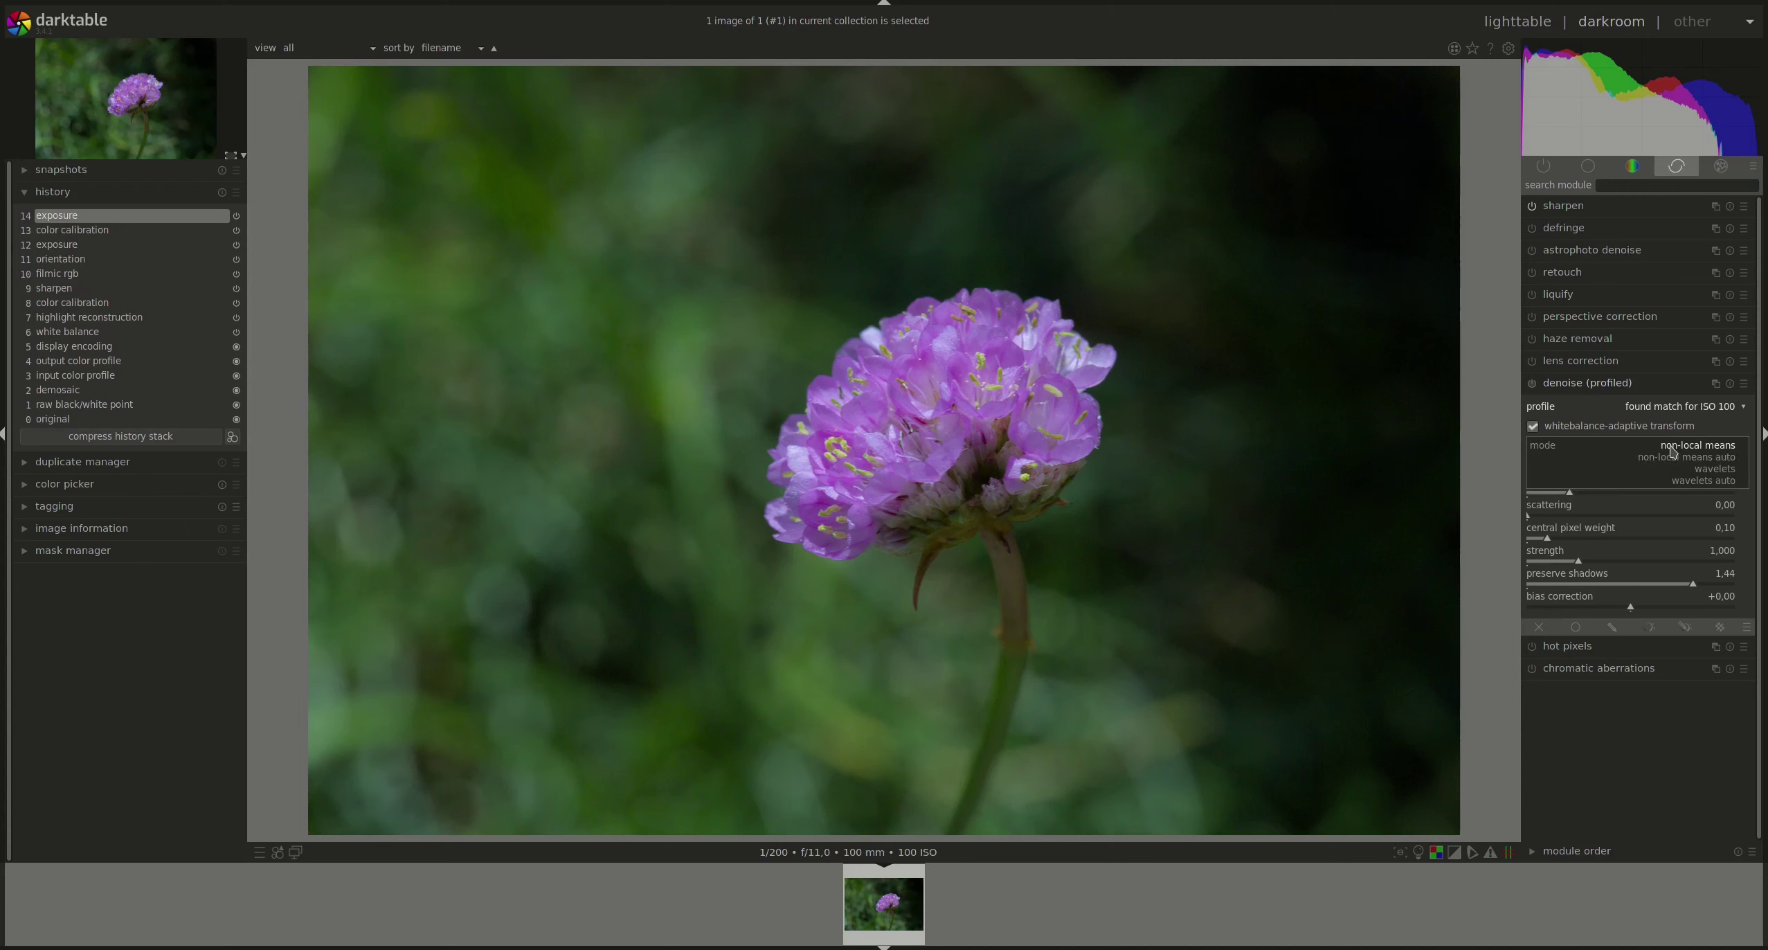
left_click(1713, 429)
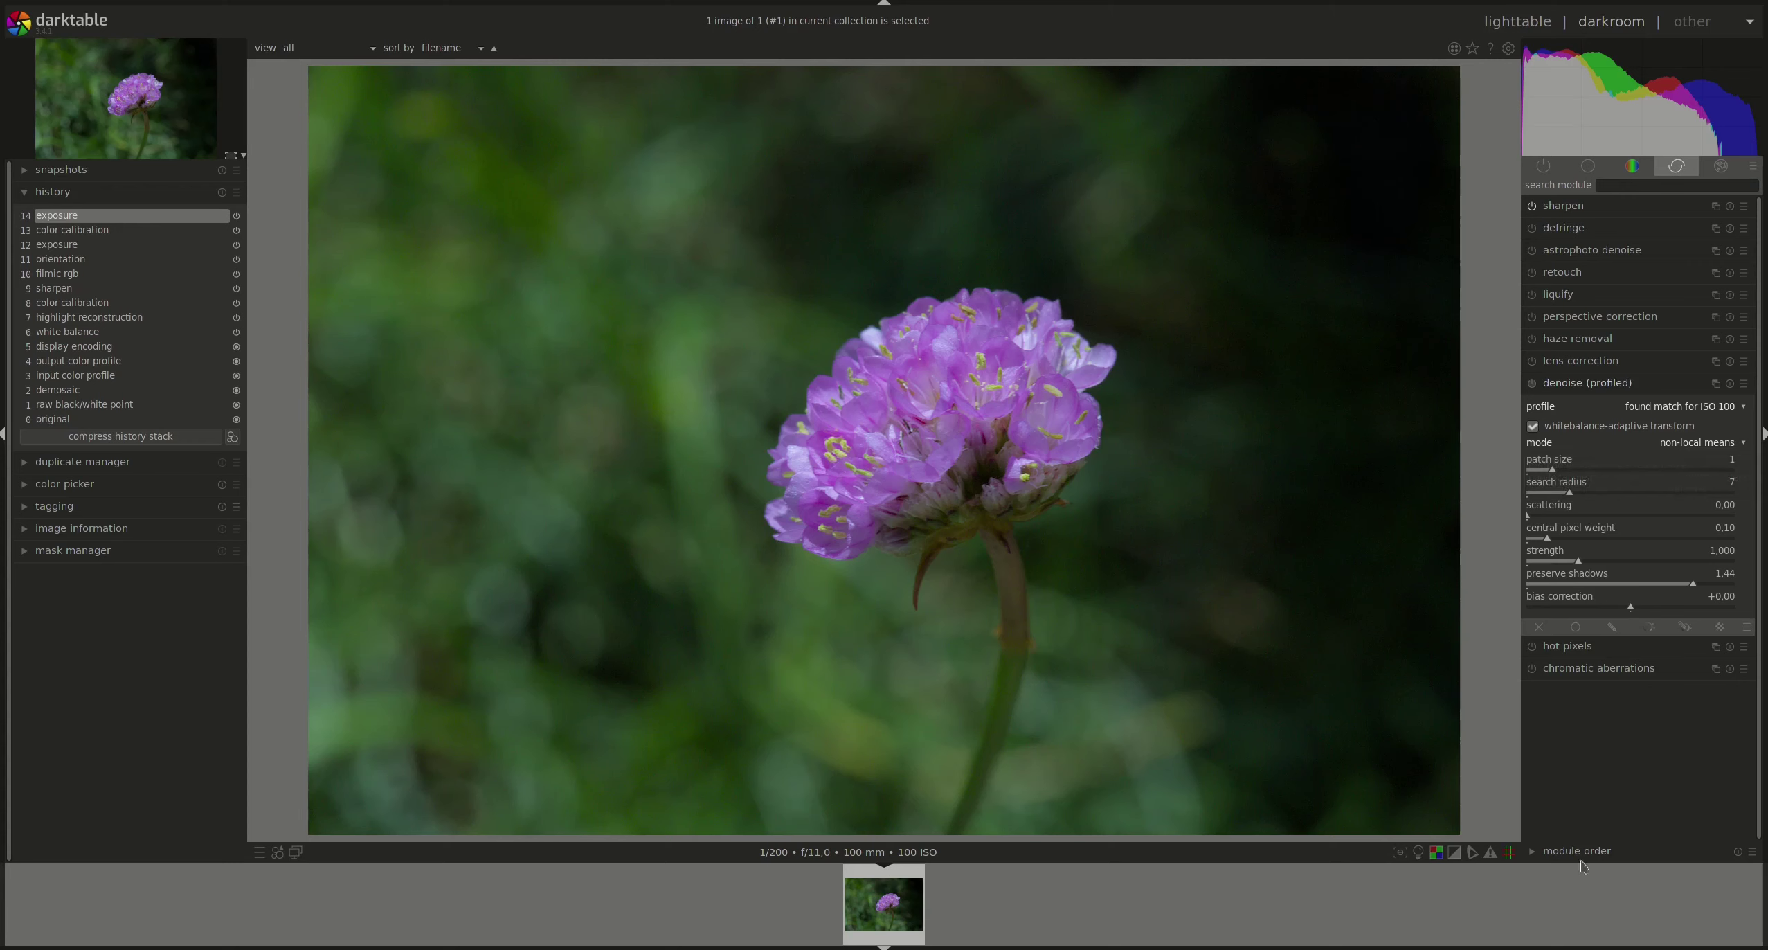
Set the profiled denoise mode to wavelets, then recheck the mode list and keep wavelets.
left_click(1699, 443)
left_click(1707, 470)
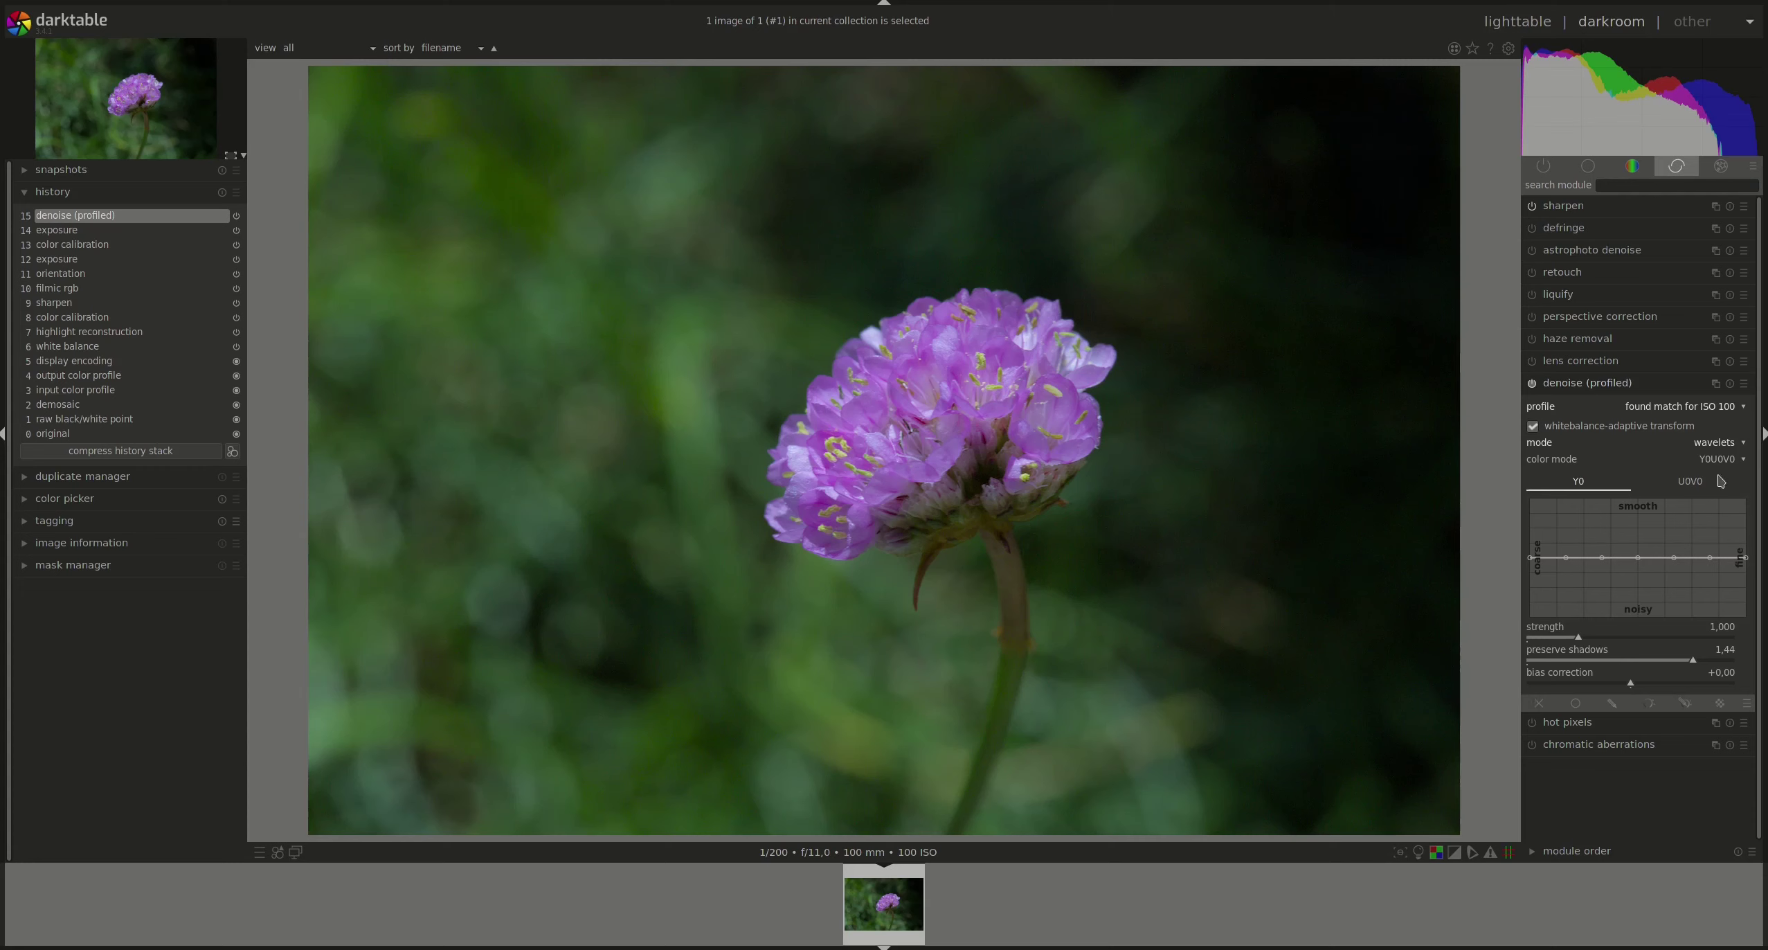
left_click(1720, 443)
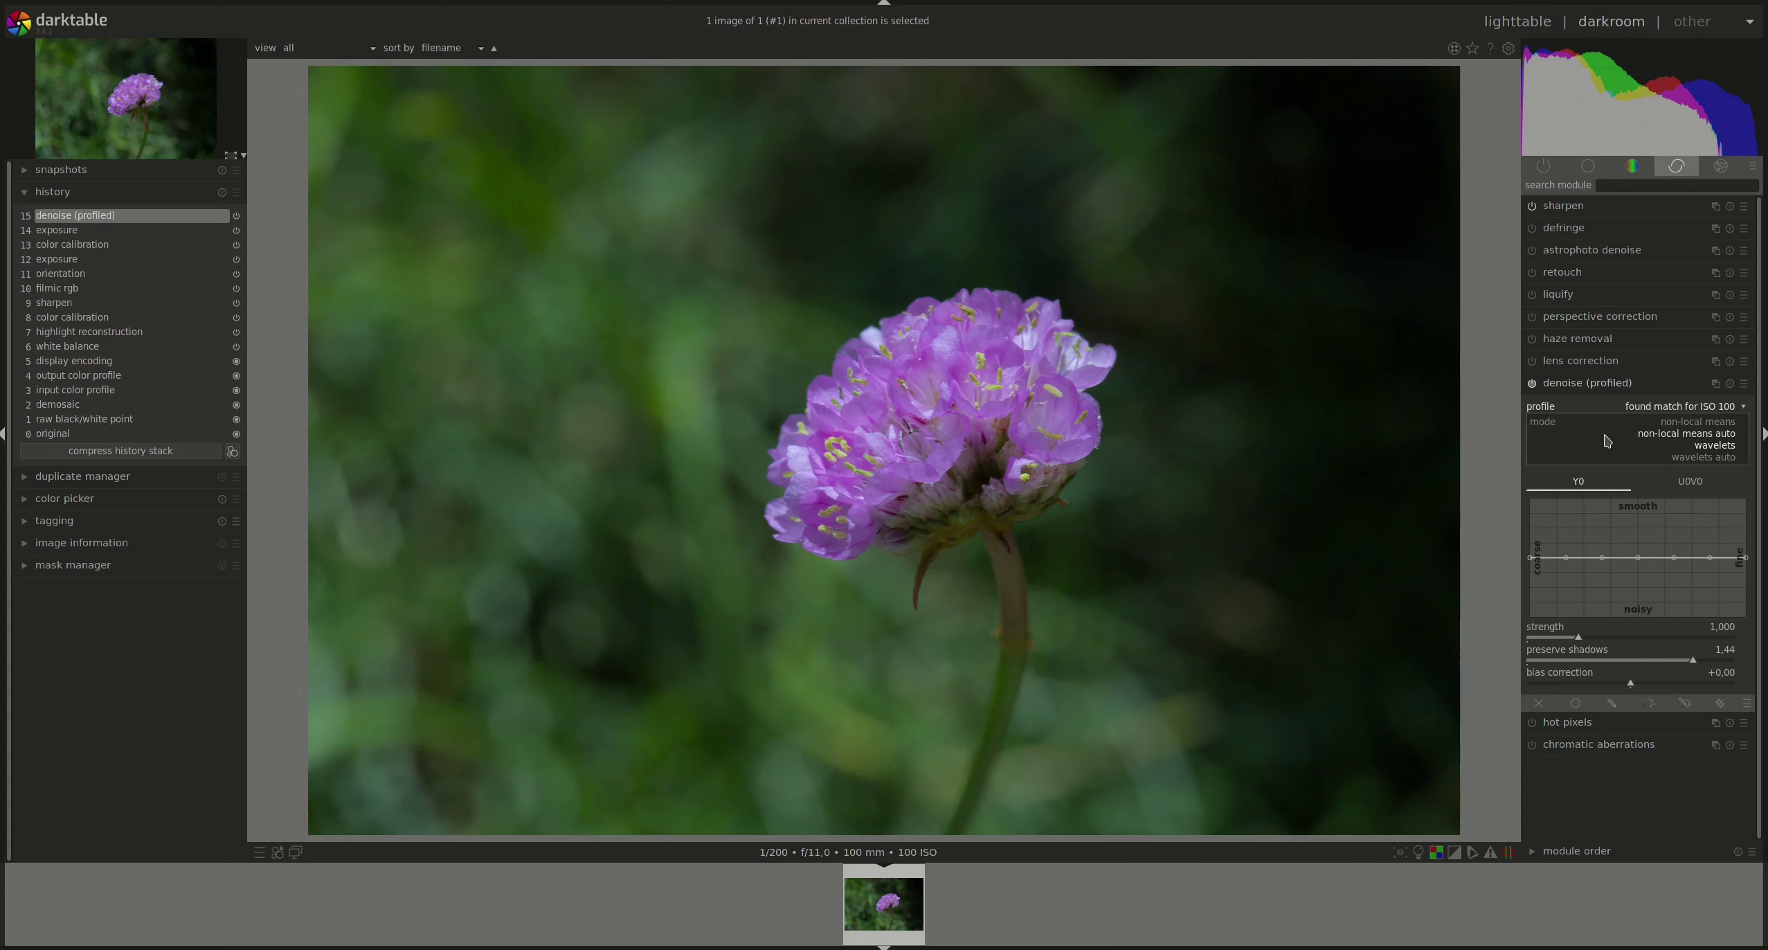
left_click(1511, 483)
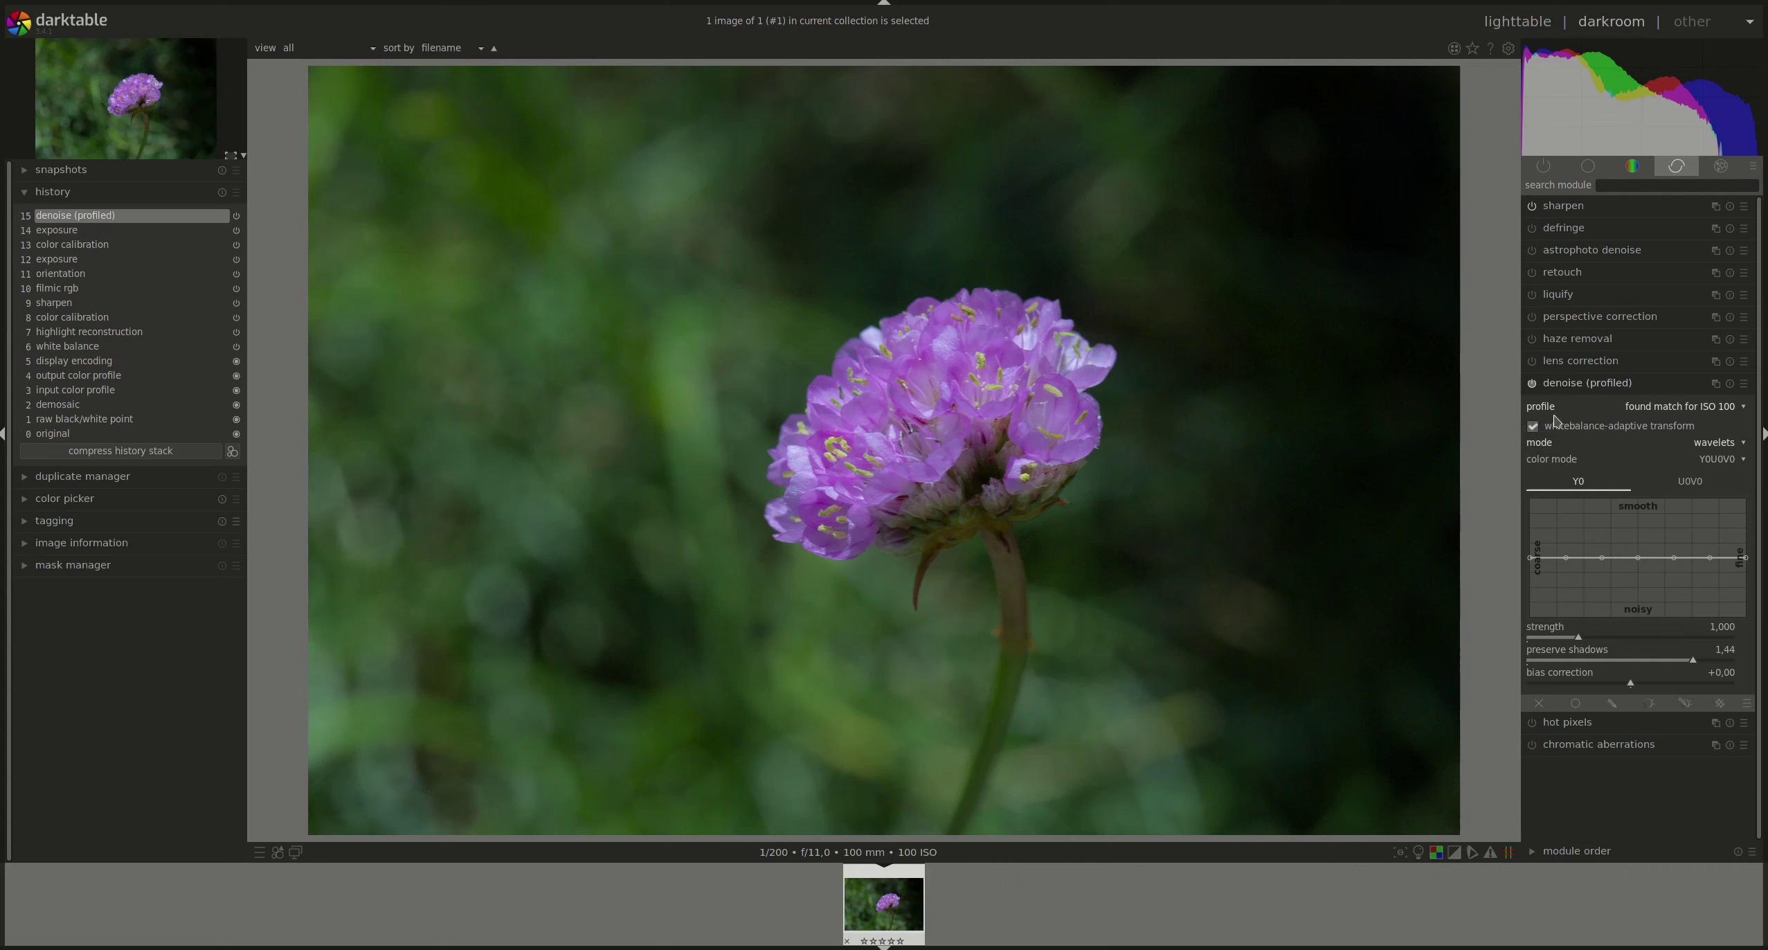
Lower central pixel weight to 0.10, then try raising autoset parameters and reset them to 1.00.
scroll(1555, 442, "up", 1)
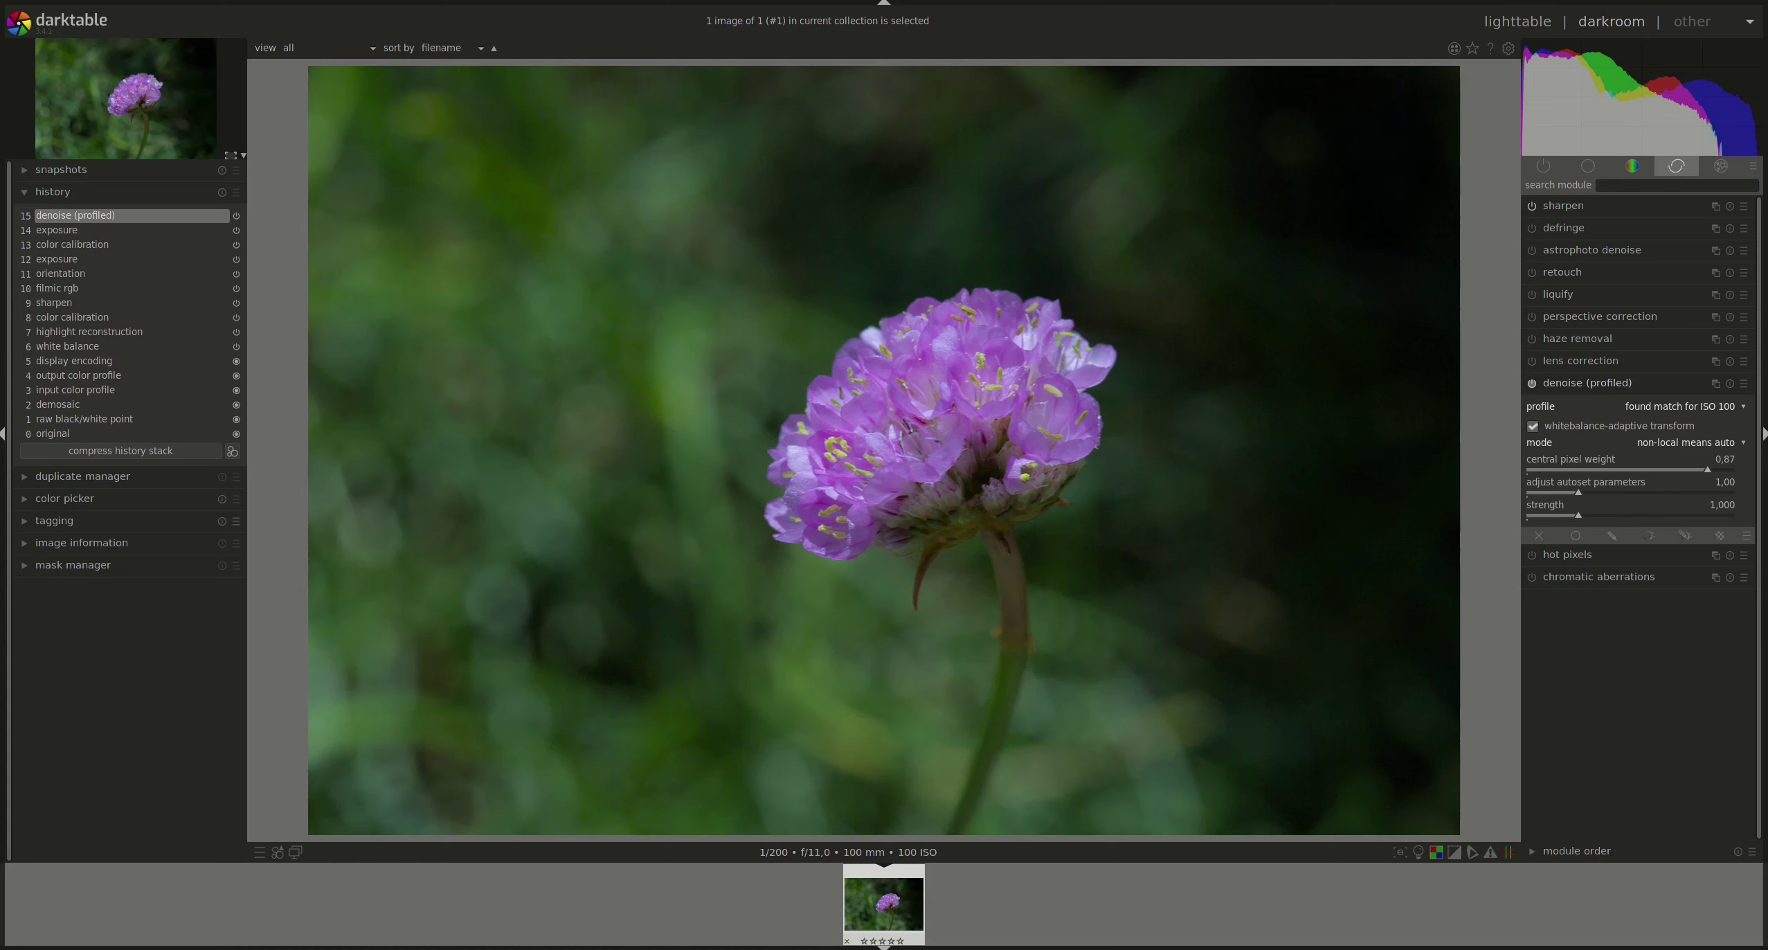
key("ctrl+z")
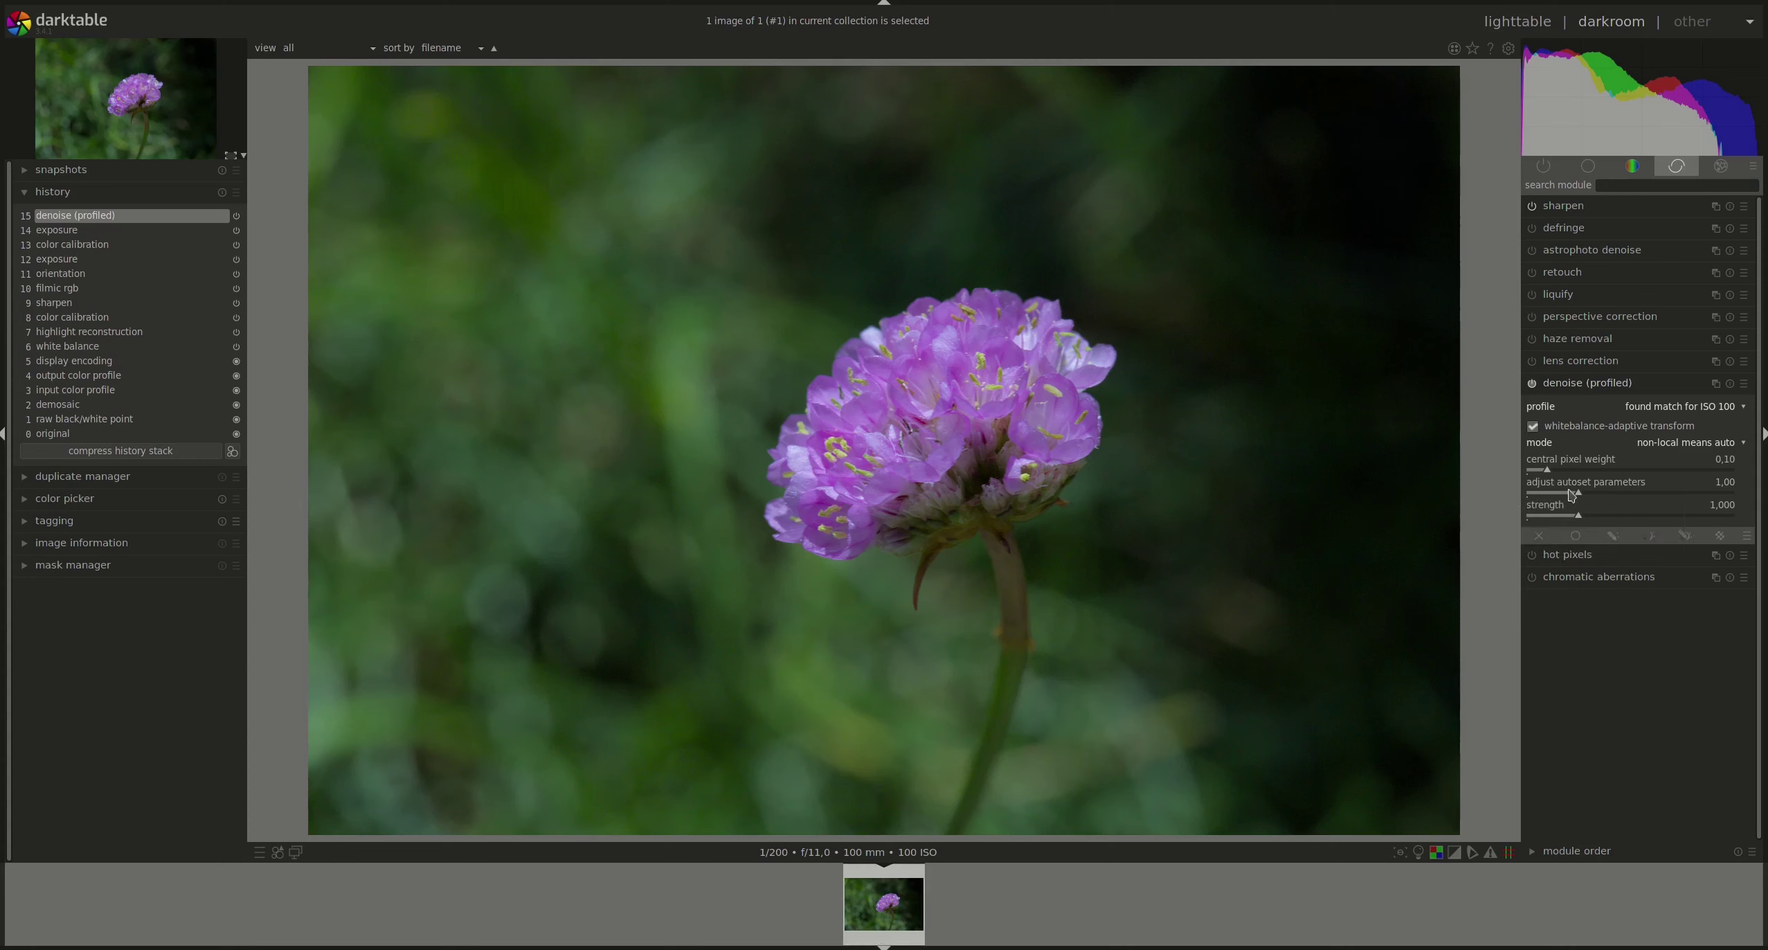
left_click_drag(1581, 496, 1672, 497)
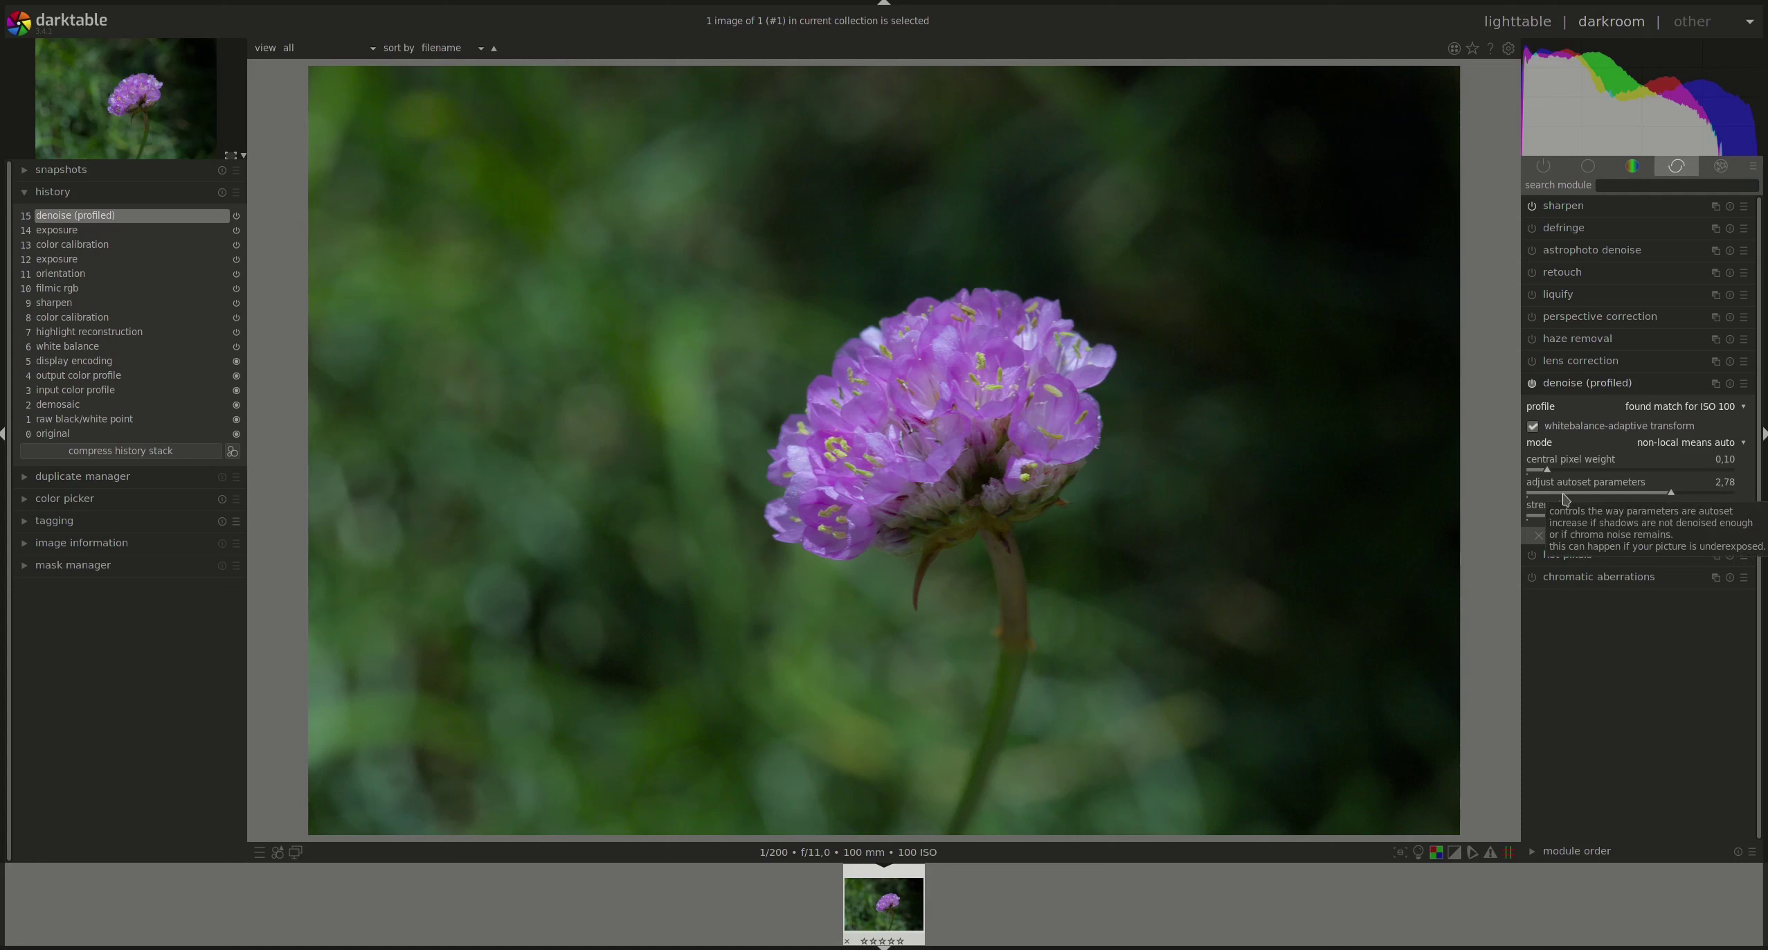
double_click(1527, 494)
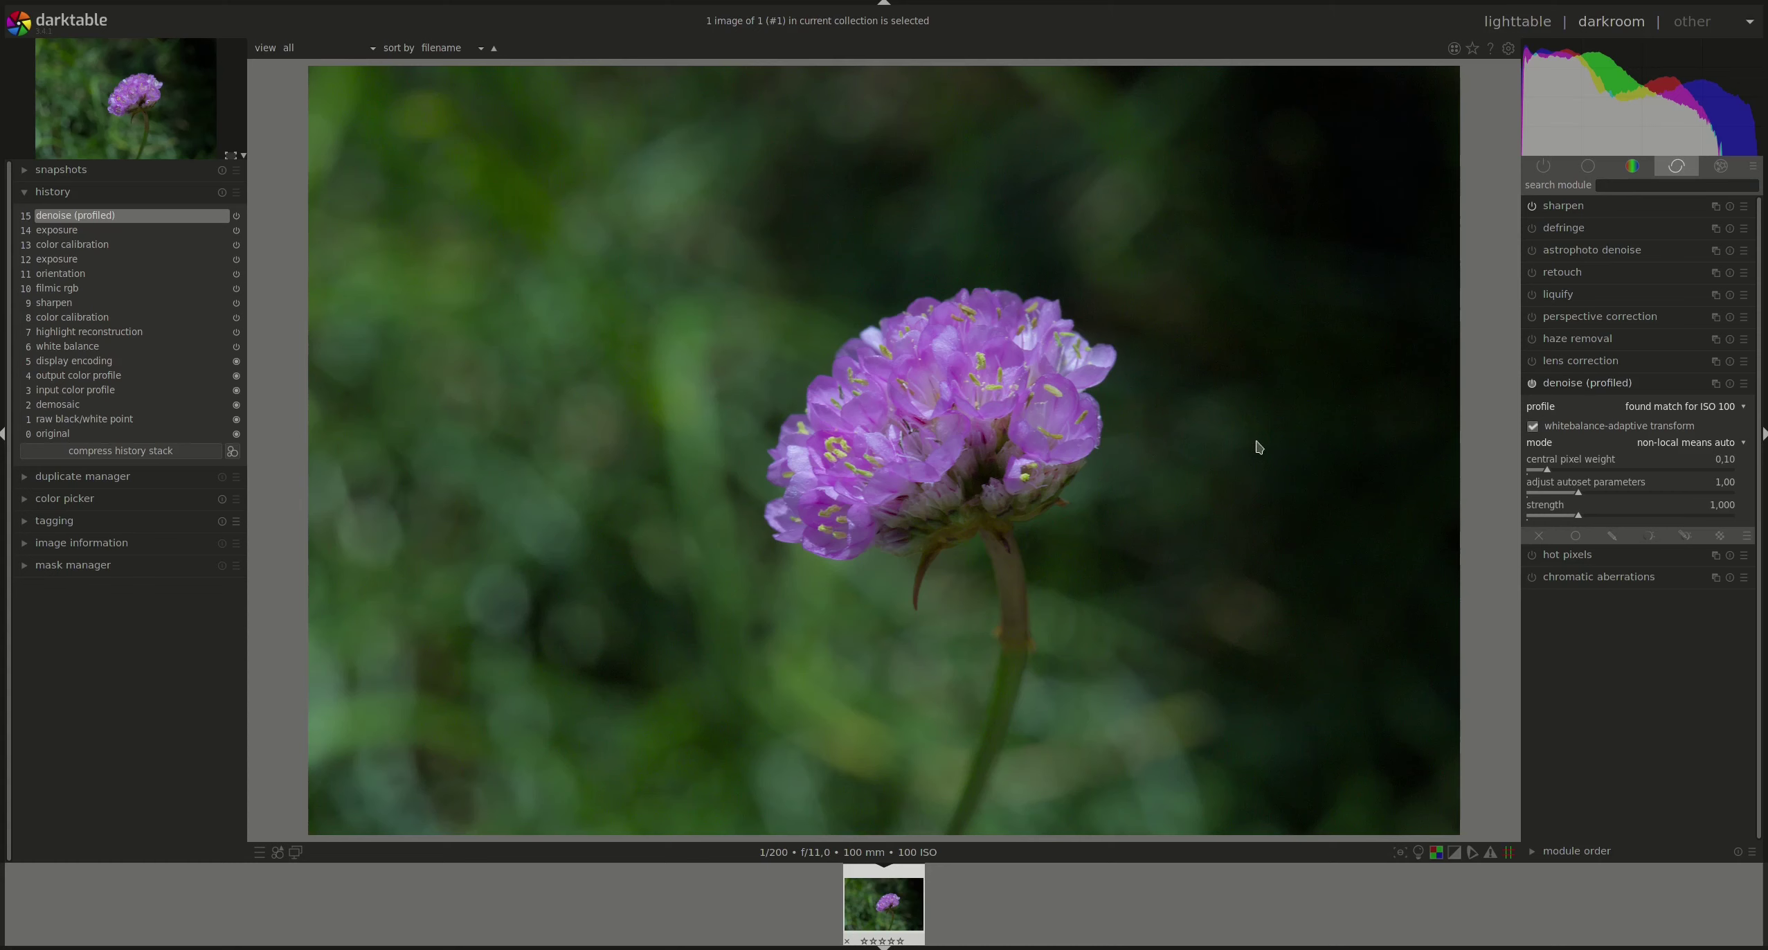
Raise the denoise strength, then reset it to 1.000.
scroll(1007, 300, "up", 3)
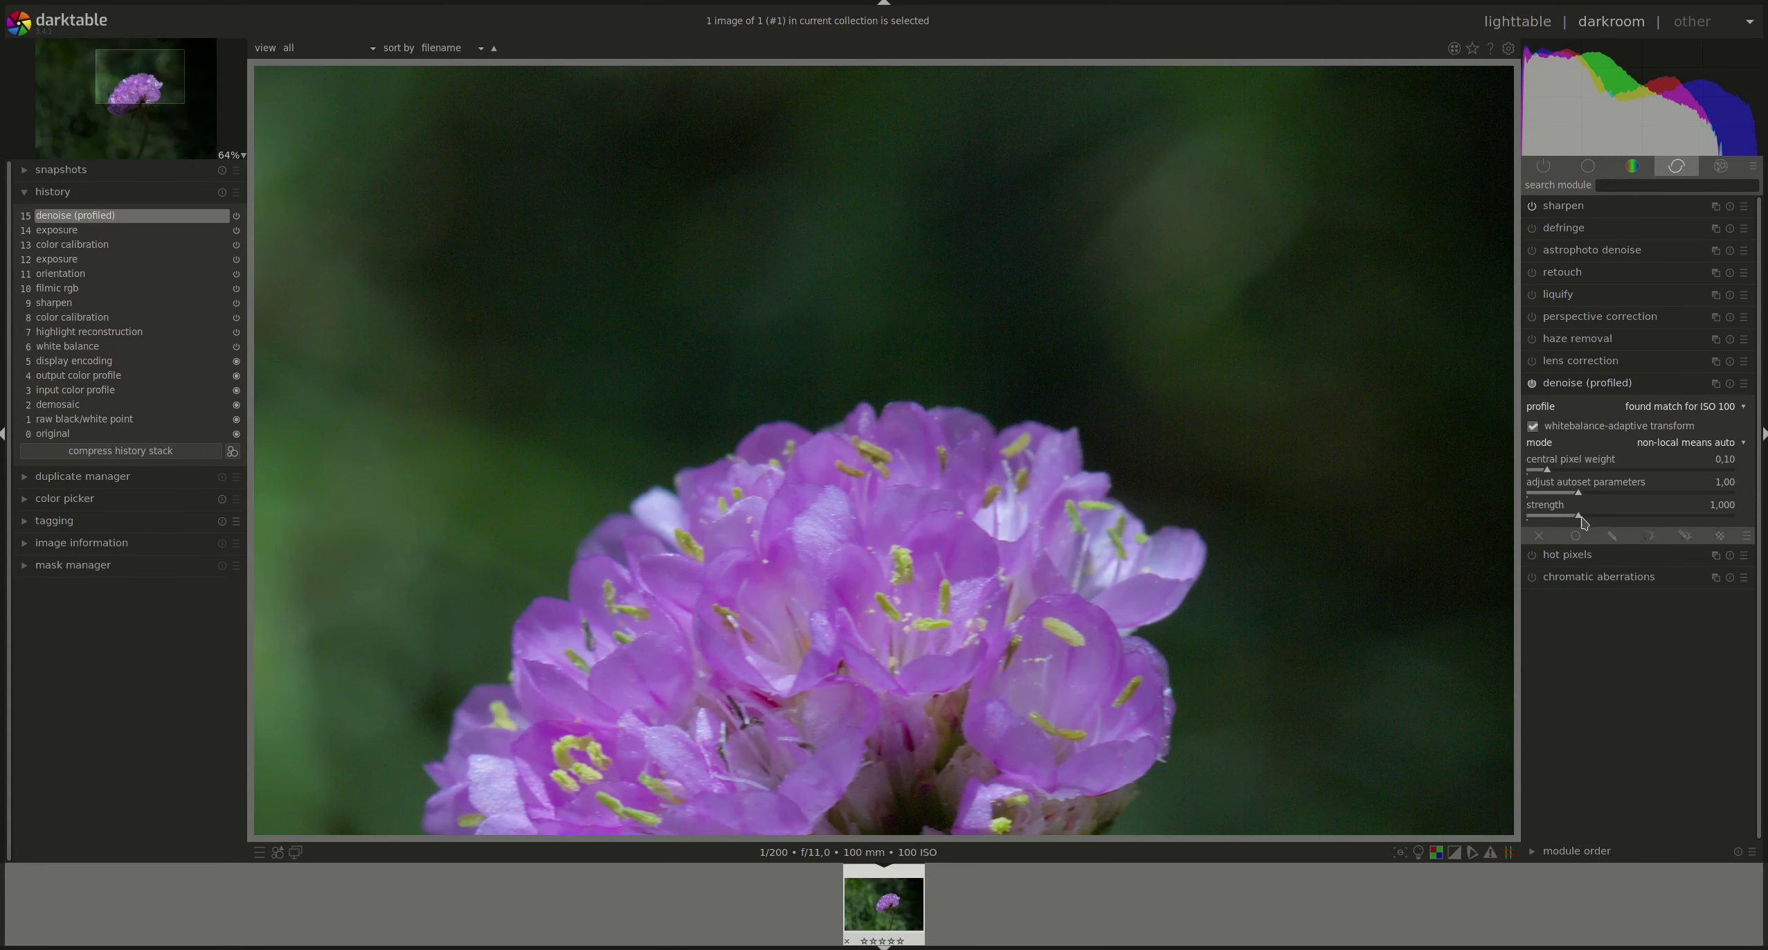
left_click_drag(1583, 521, 1722, 520)
double_click(1724, 512)
scroll(1138, 552, "down", 3)
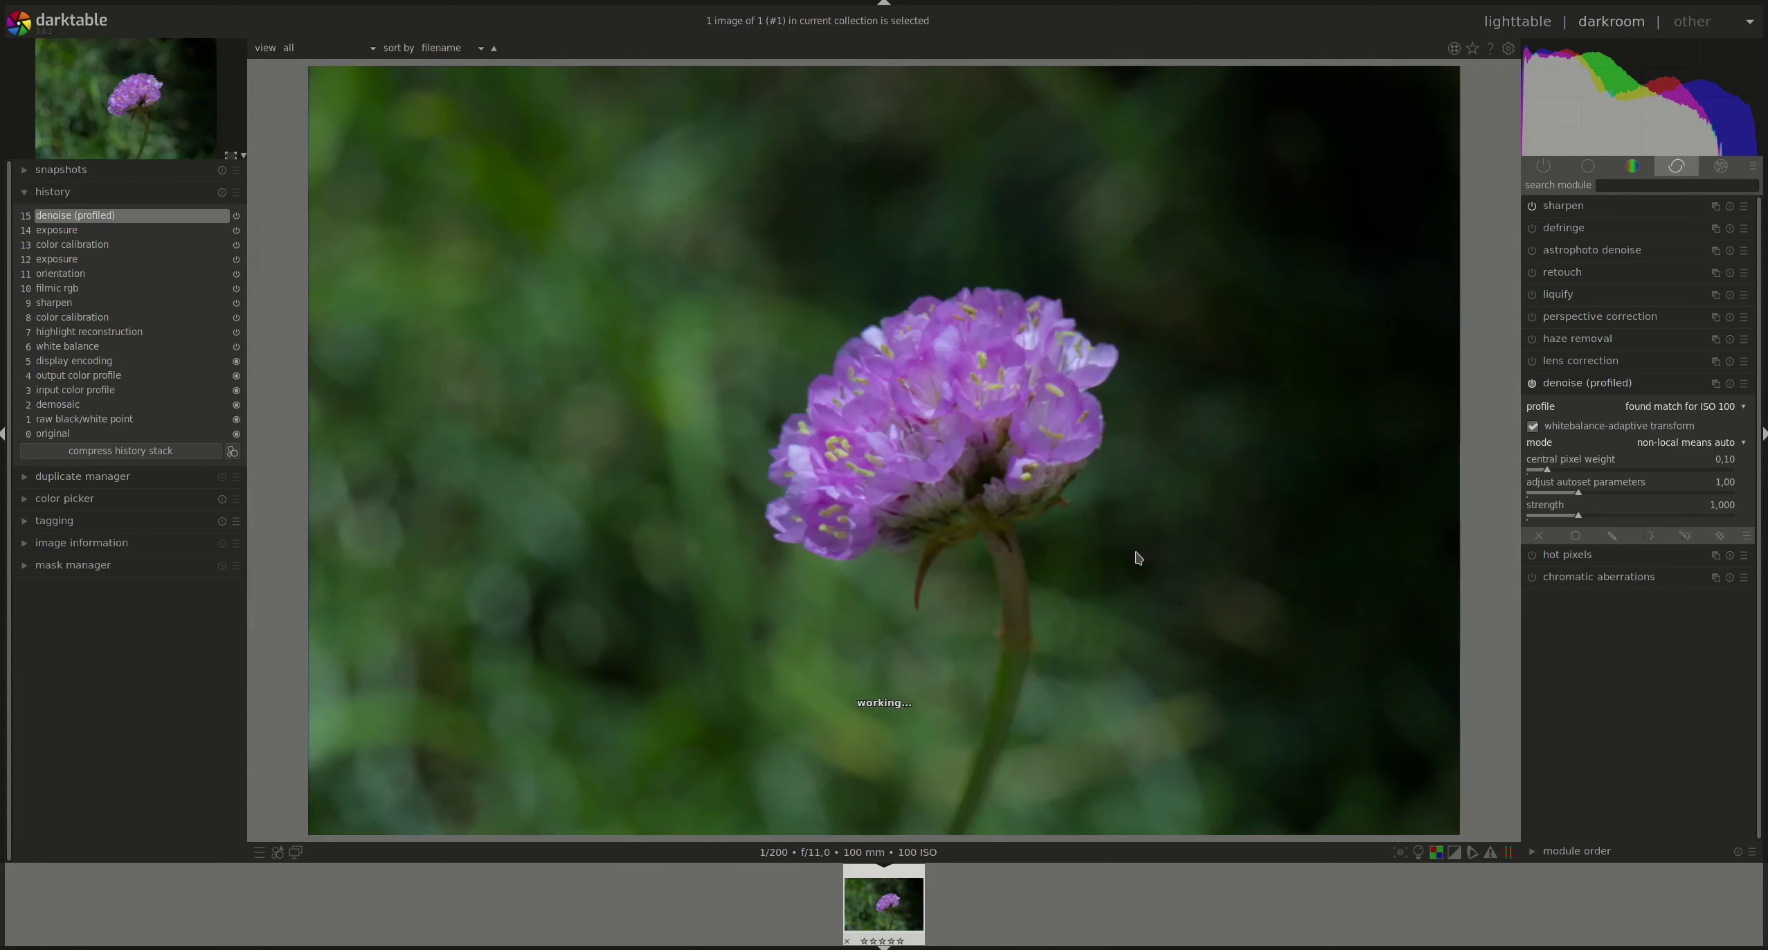
Switch to wavelets auto, then raise the Y0 curve's fine end and lower its coarse end.
left_click(1715, 443)
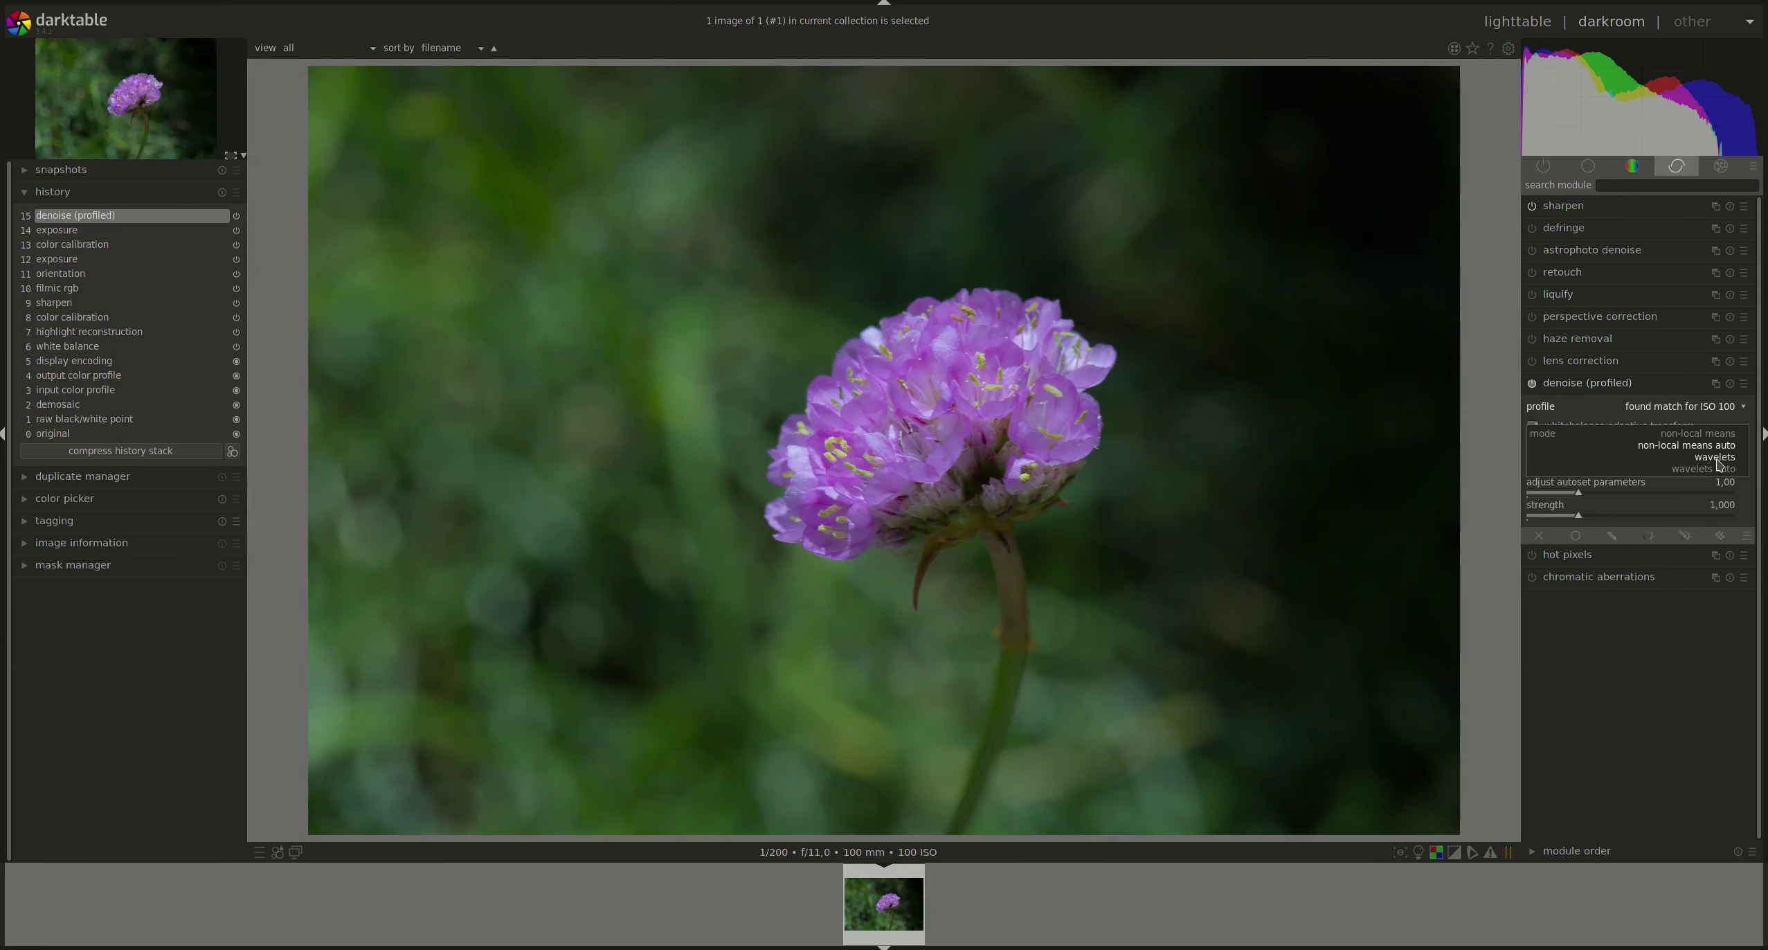
left_click(1715, 468)
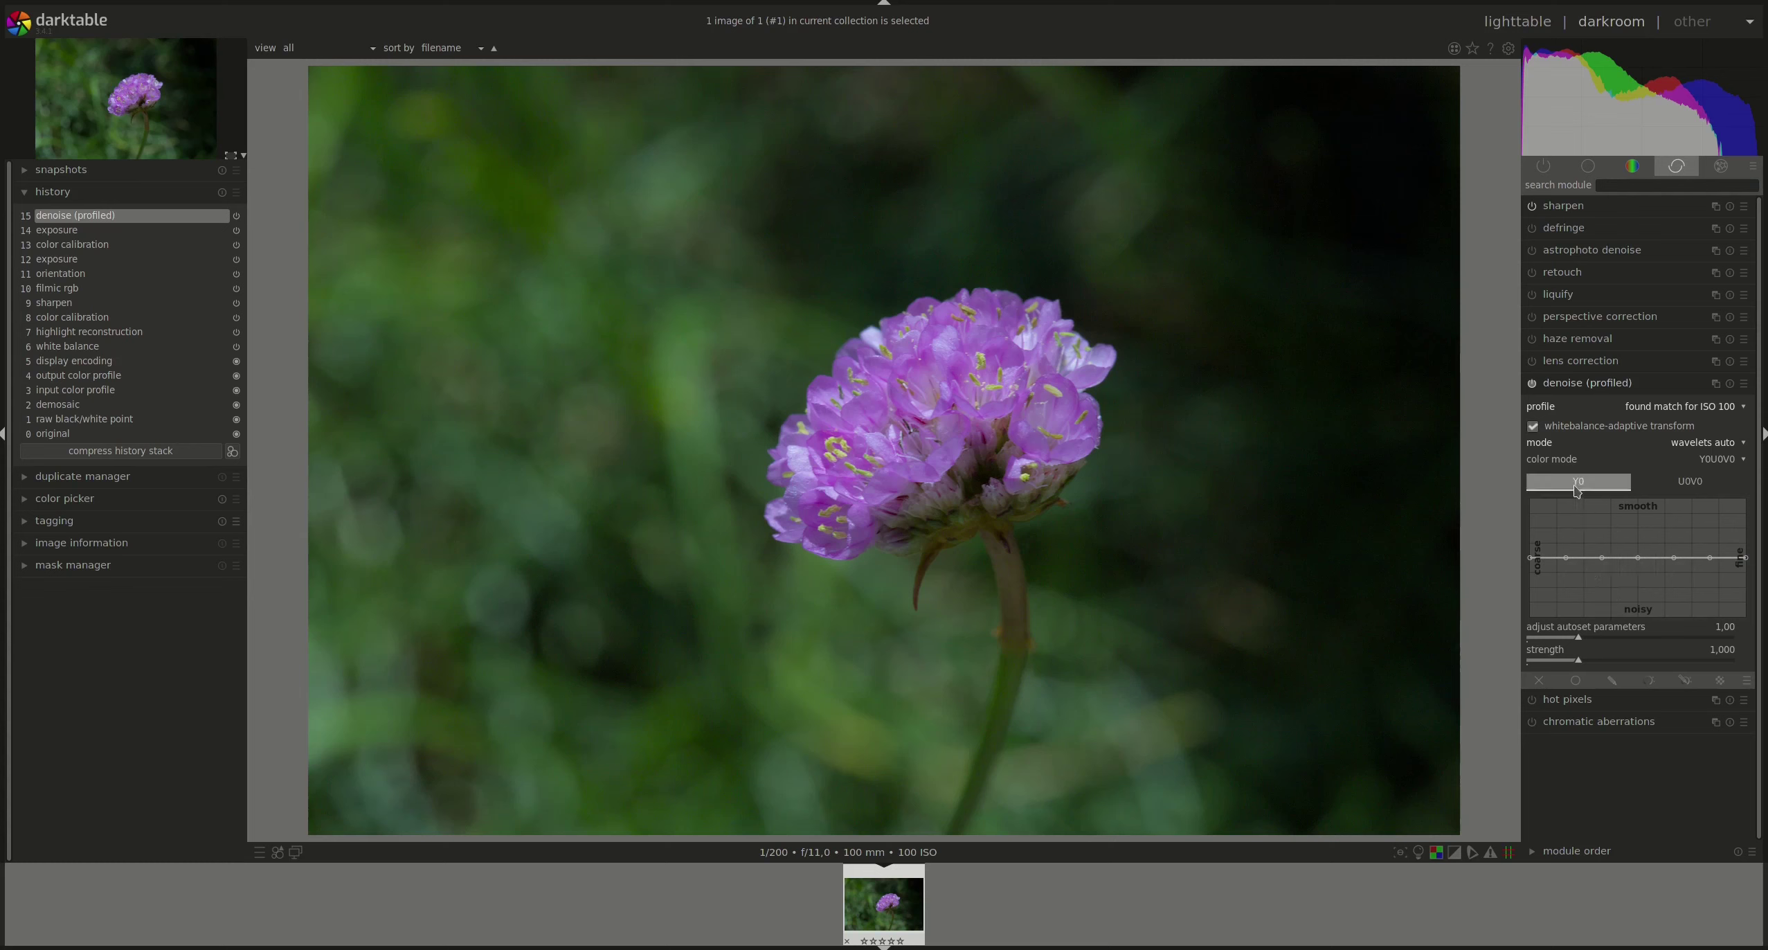
left_click(1690, 481)
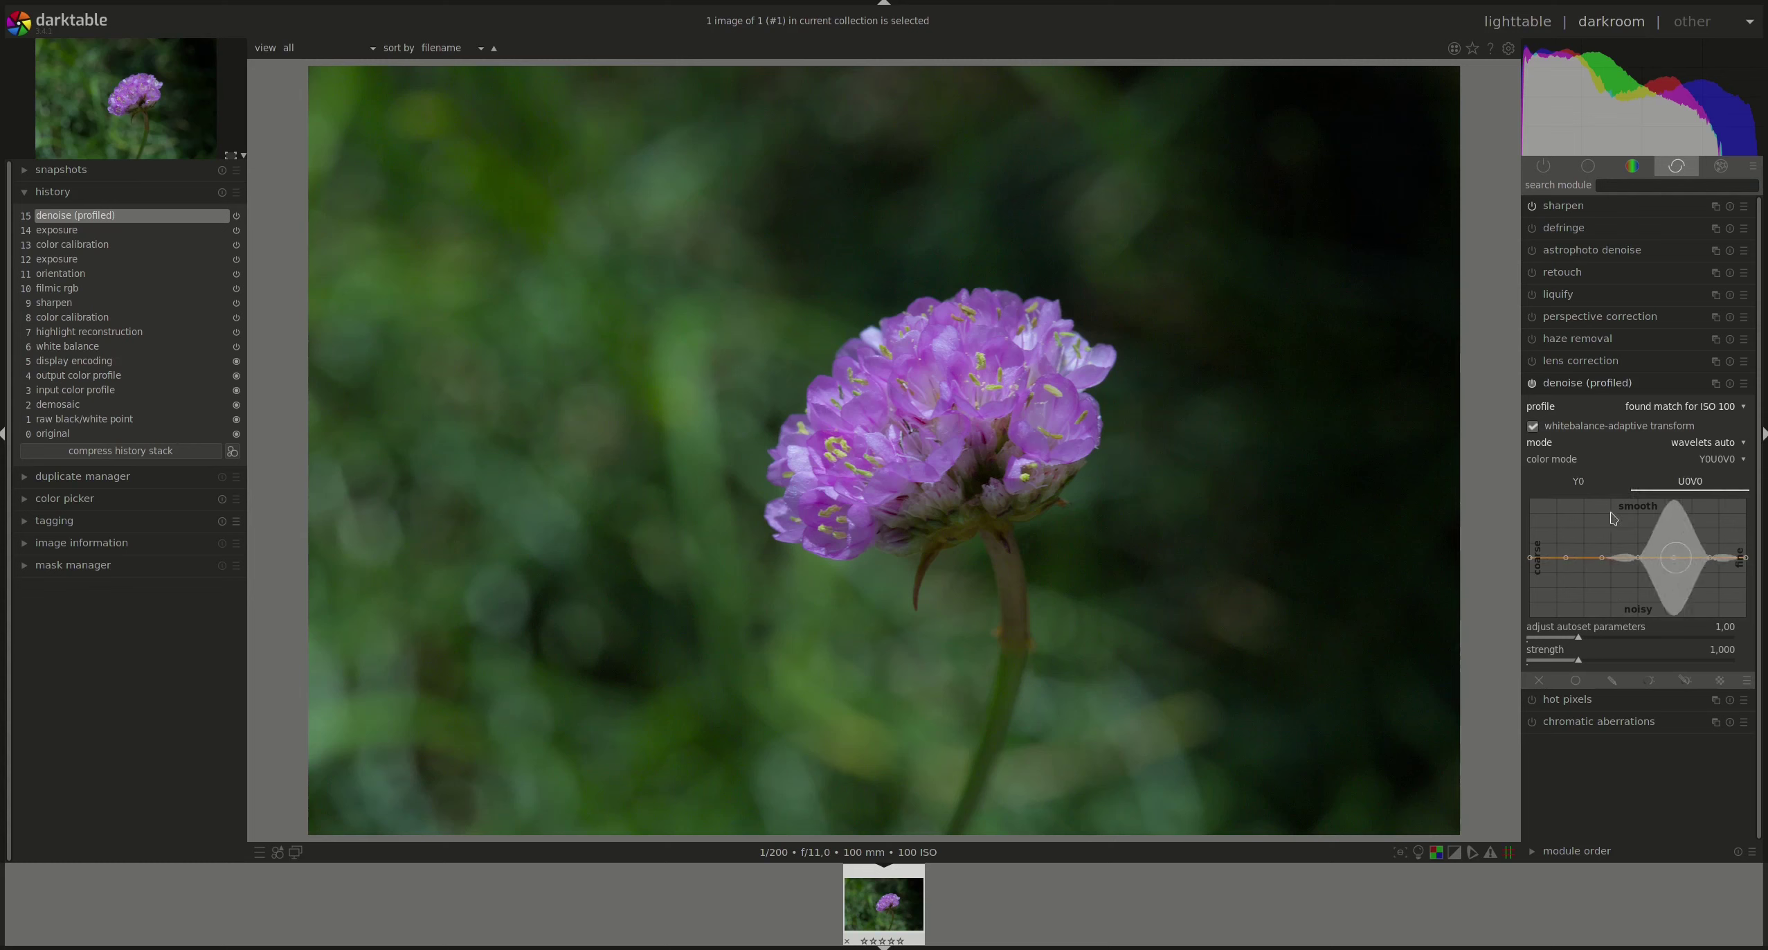
left_click(1591, 483)
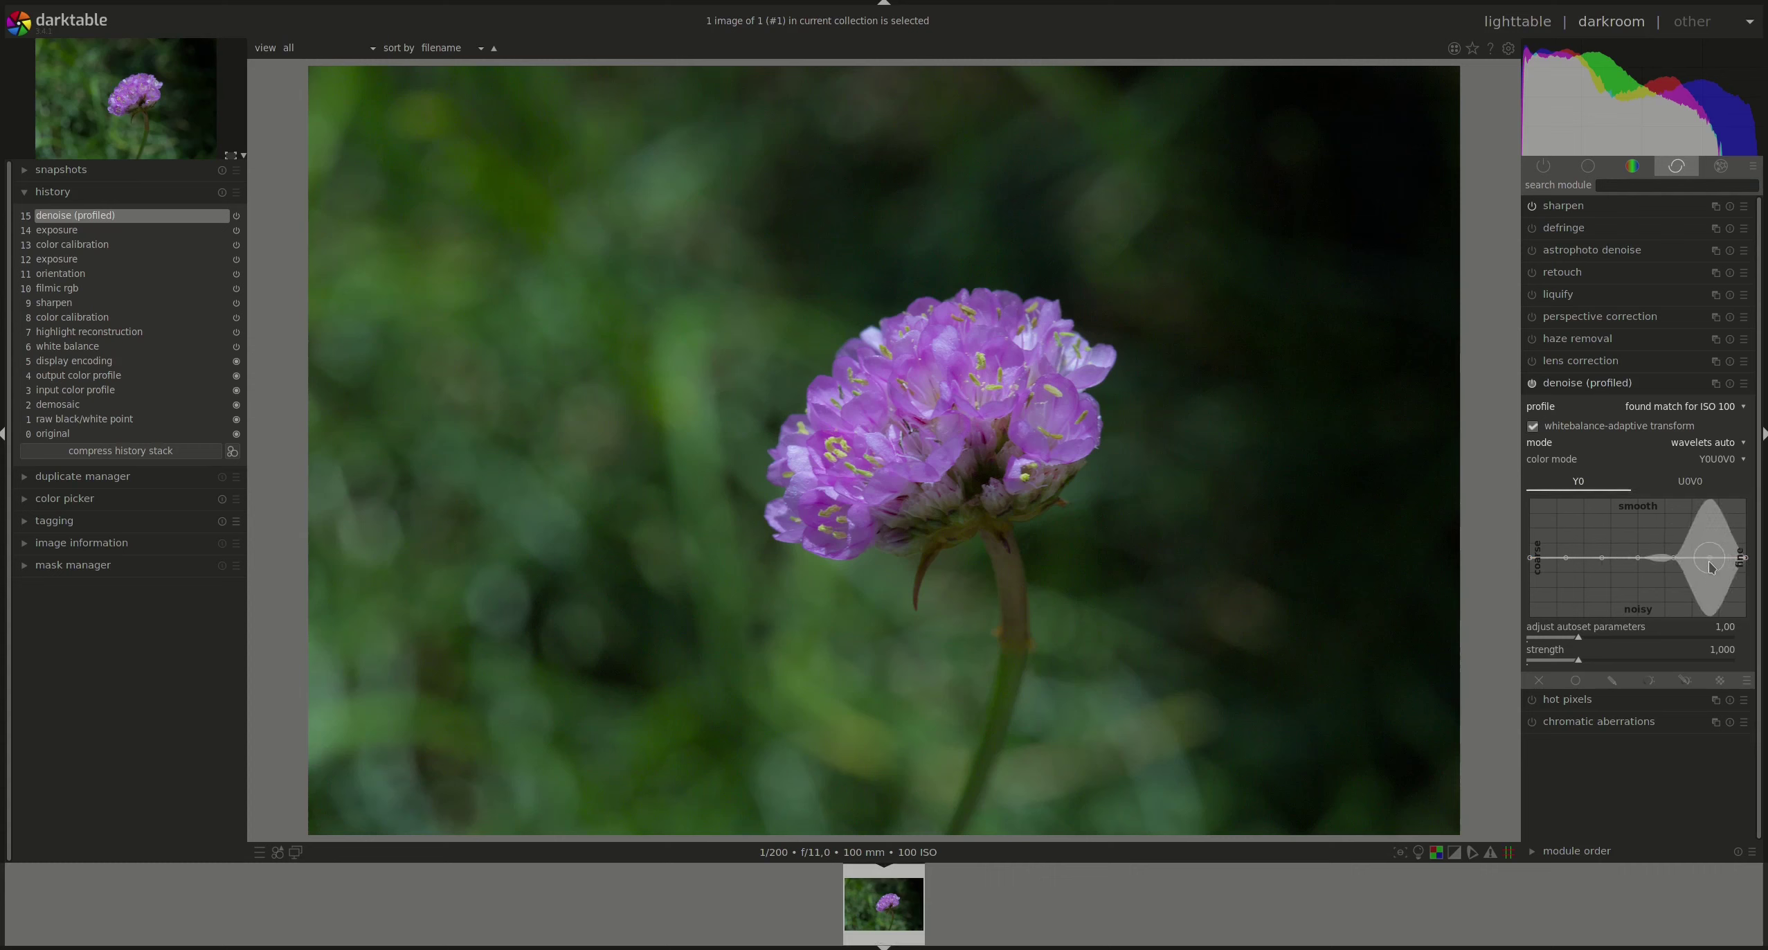
left_click_drag(1710, 569, 1707, 523)
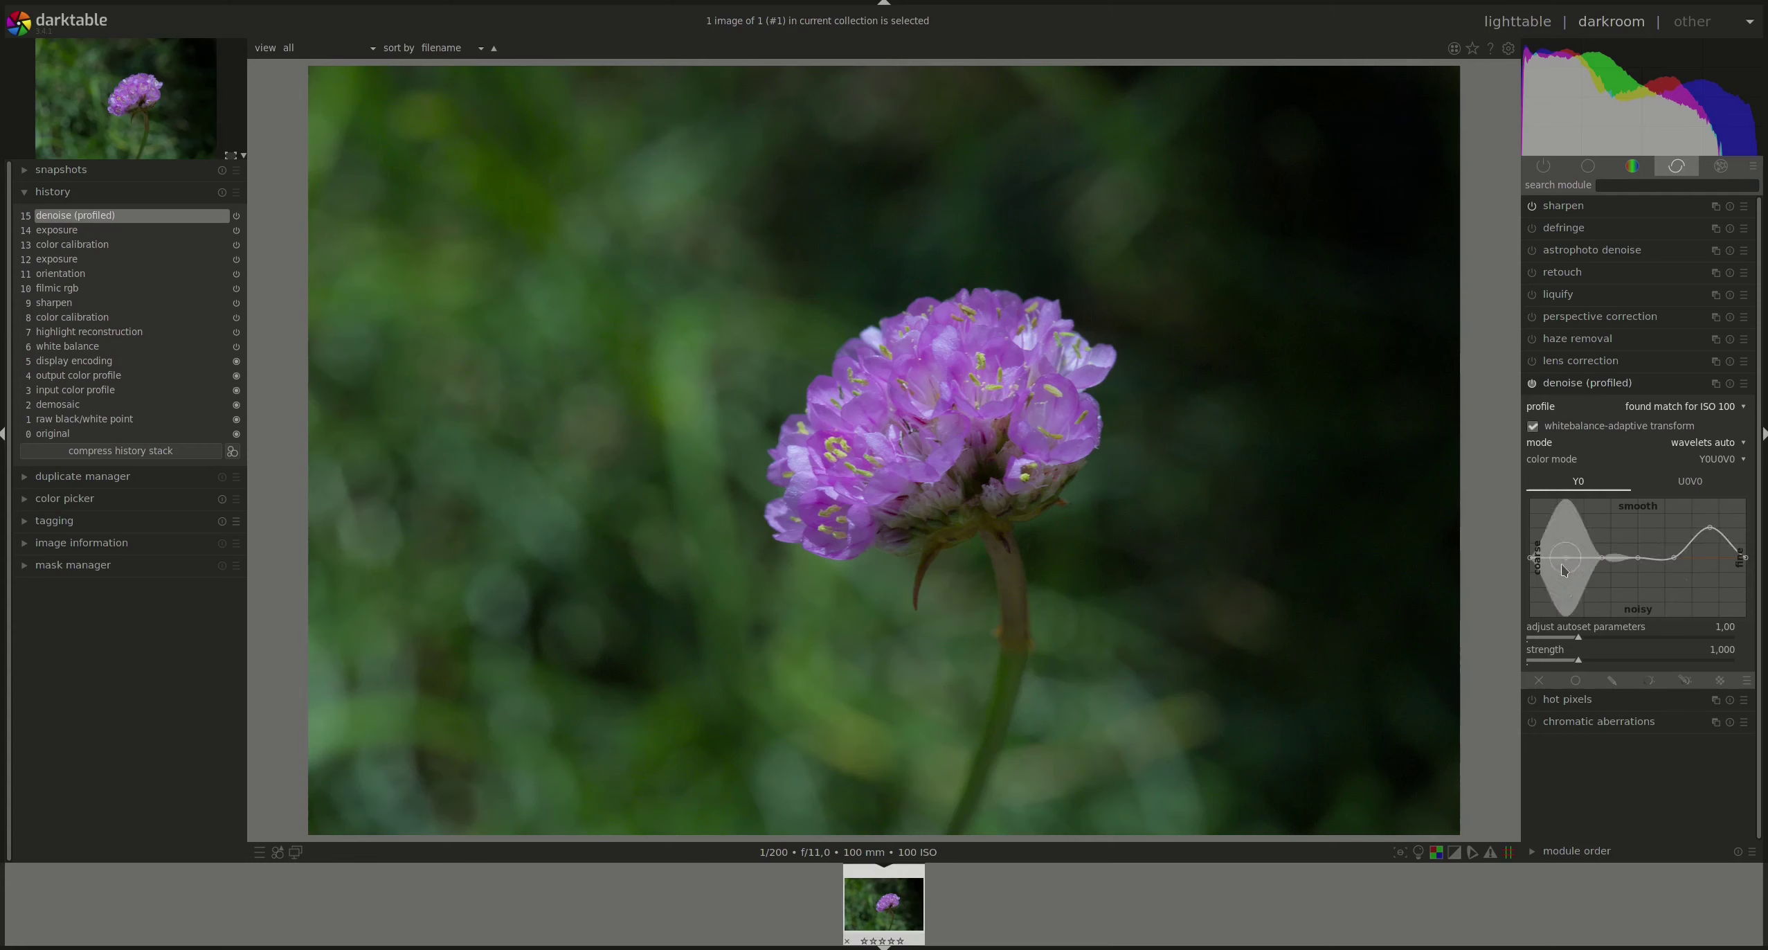
mouse_move(1645, 562)
left_mouse_down()
mouse_move(1631, 583)
mouse_move(1594, 540)
mouse_move(1560, 579)
left_mouse_up()
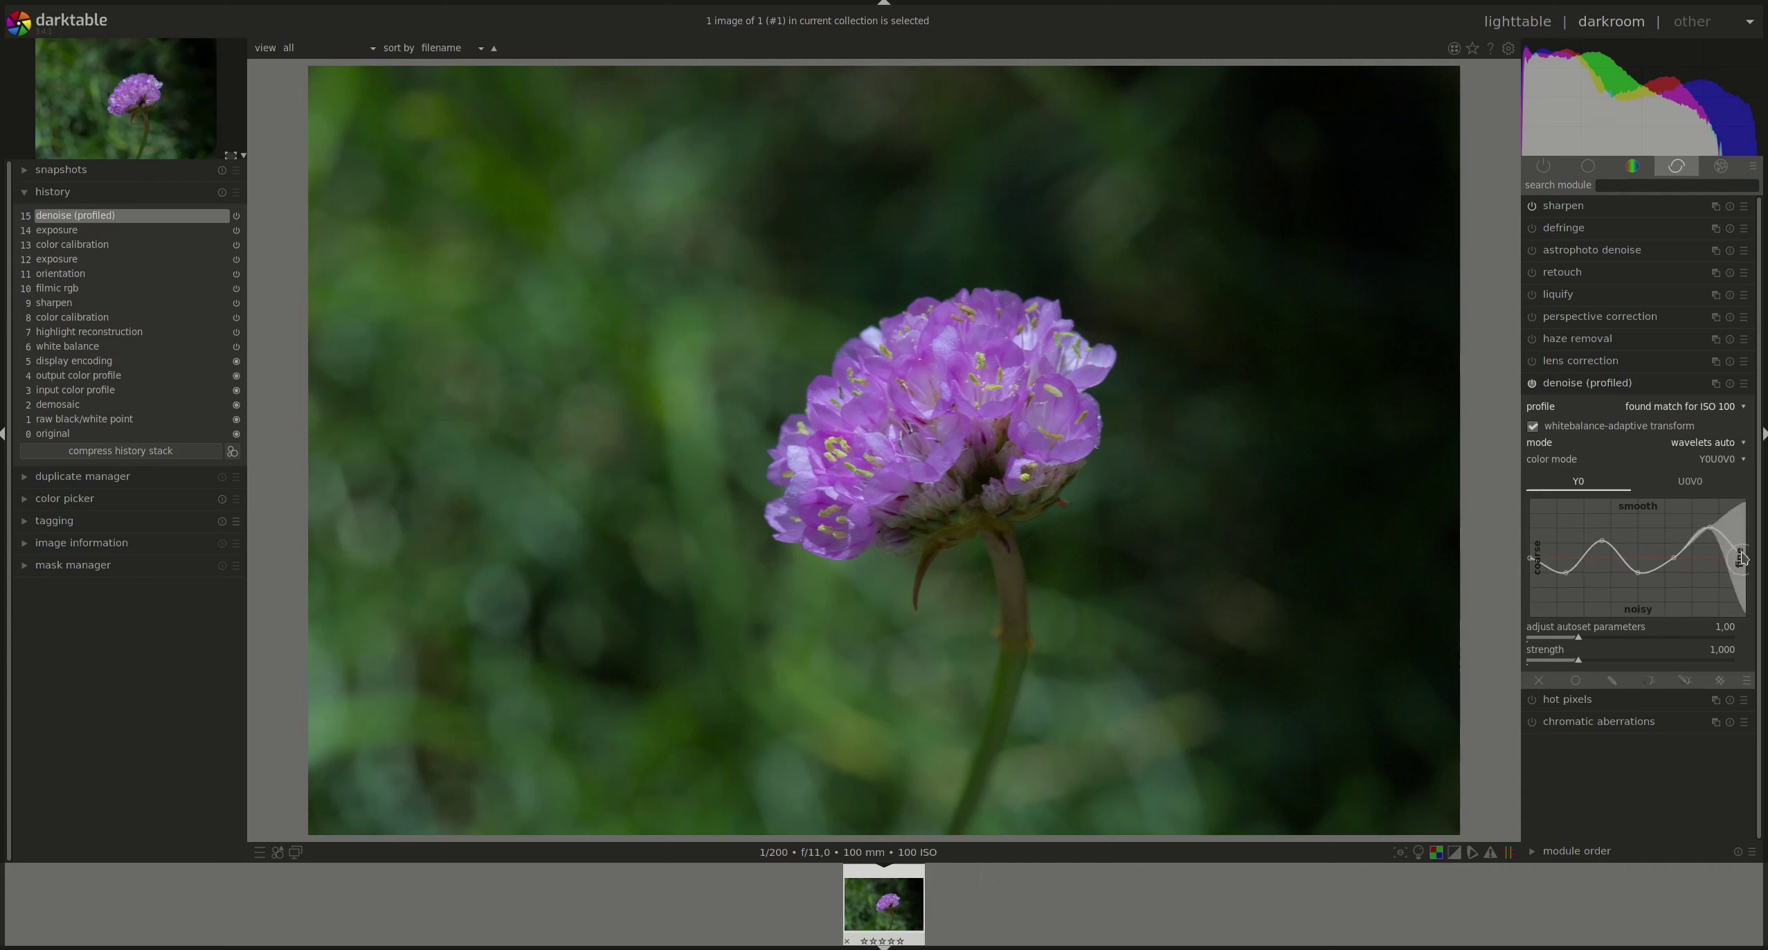
Reset the Y0 curve to a flat line and return to wavelets auto mode.
left_click(1691, 477)
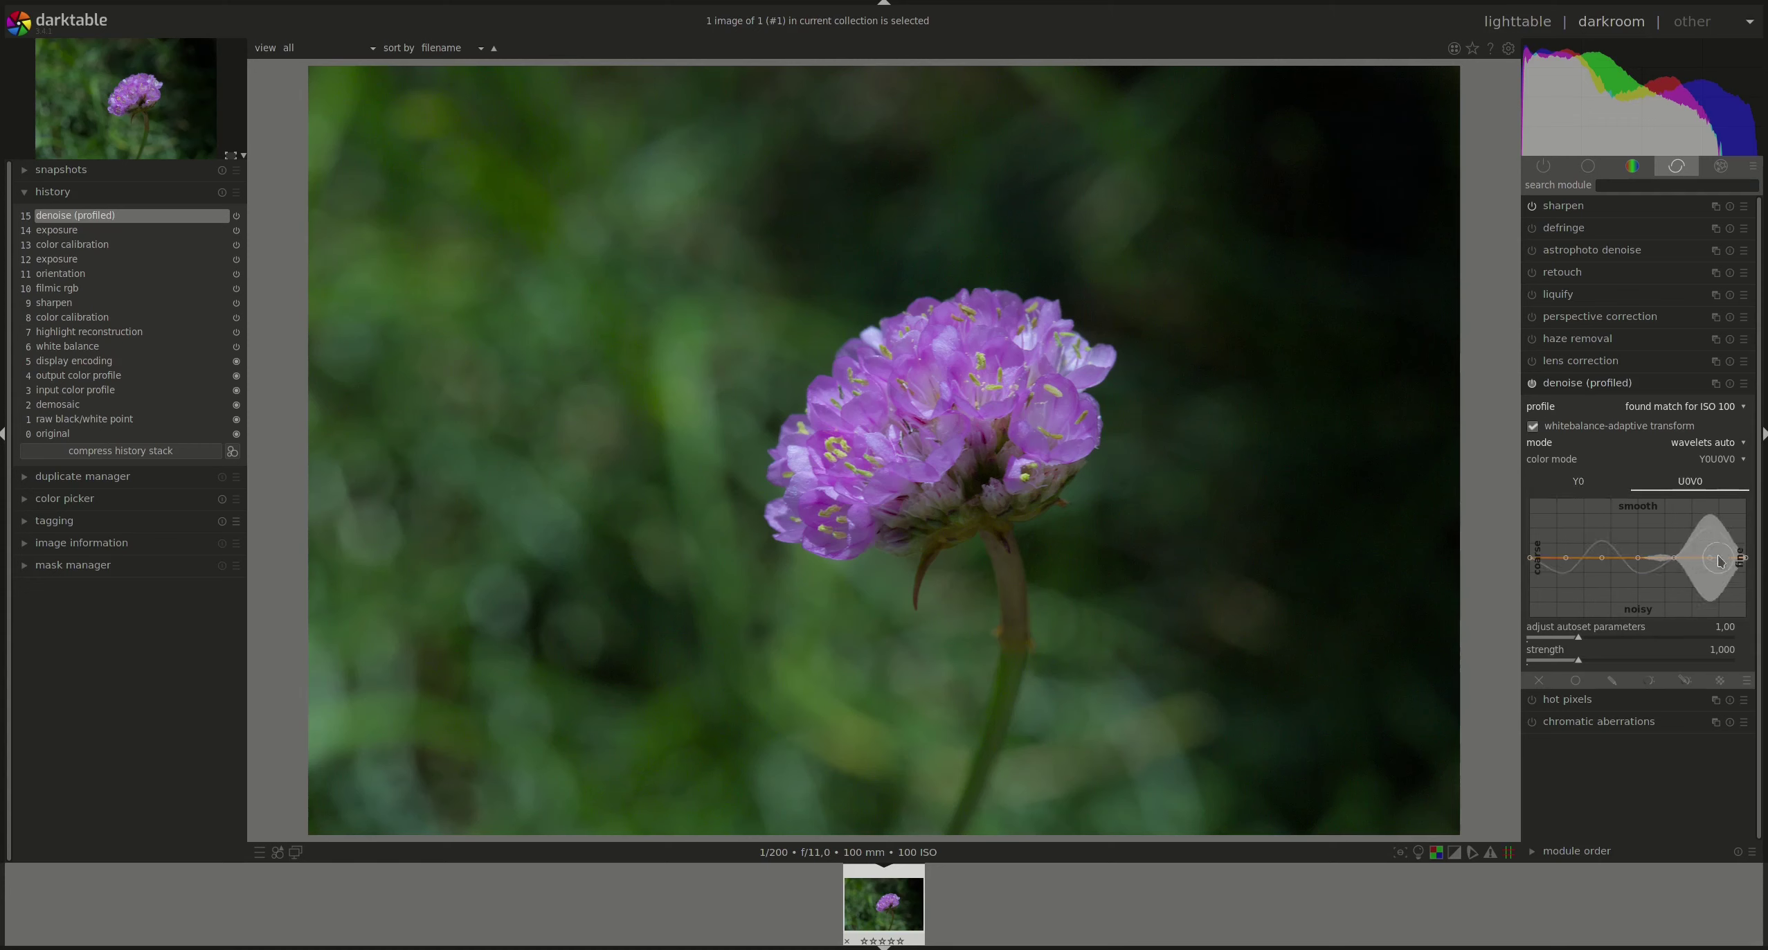
left_click(1597, 488)
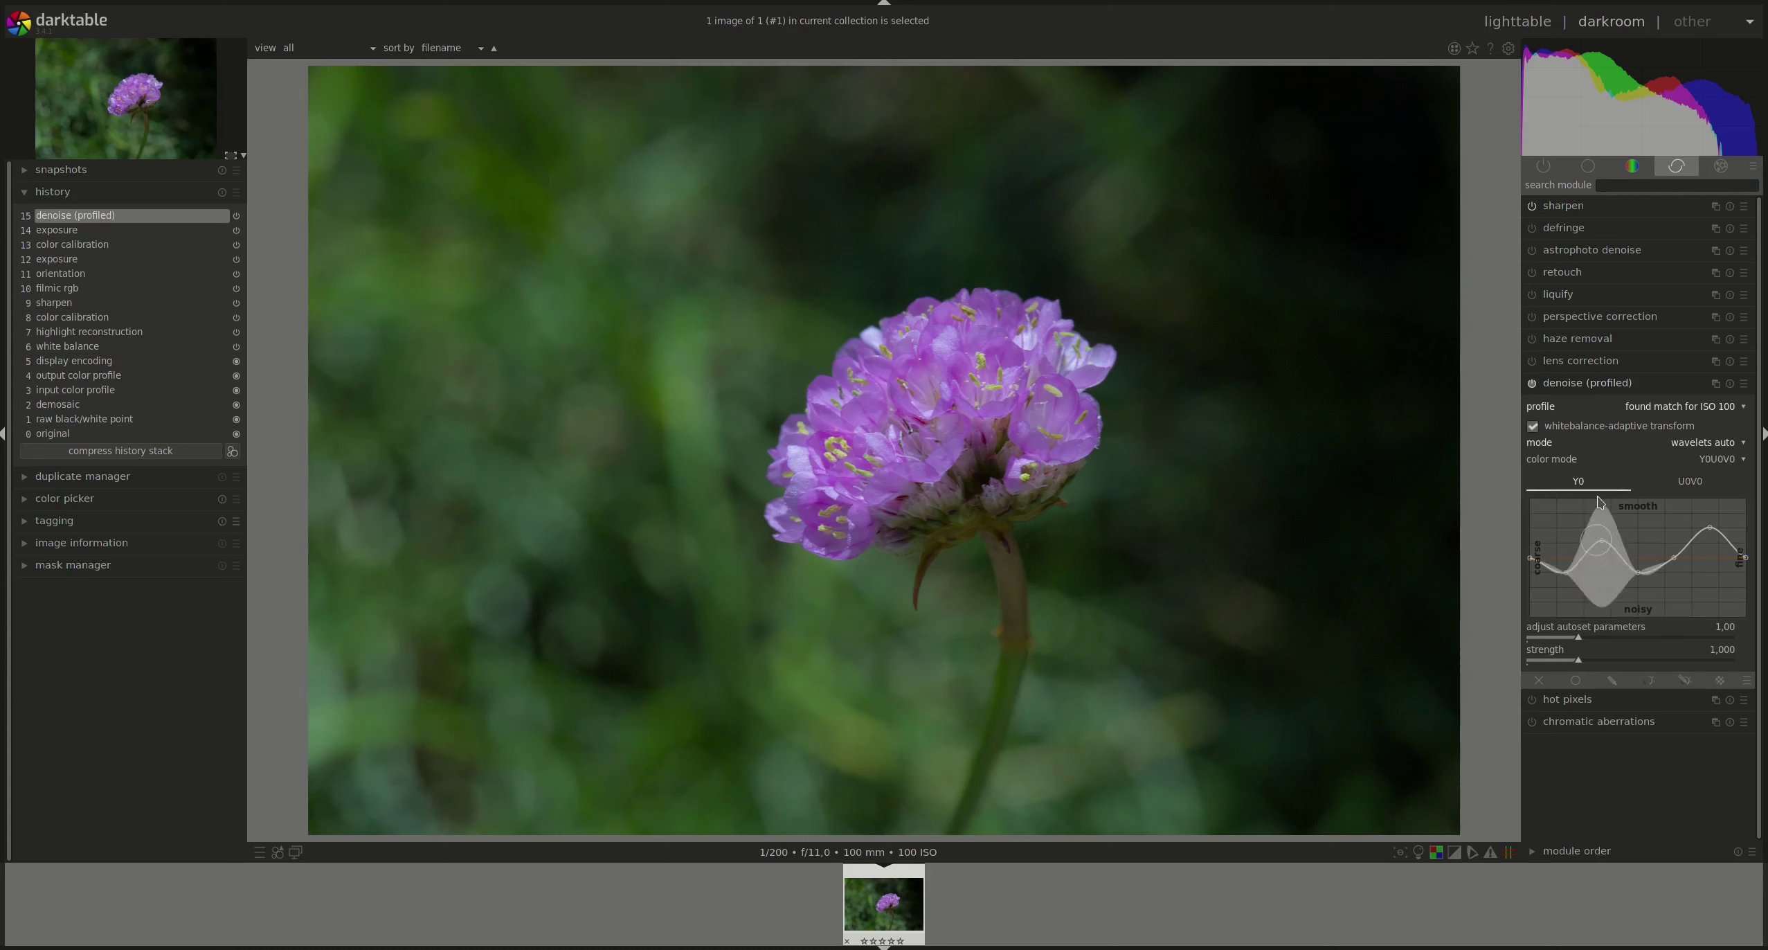
double_click(1676, 561)
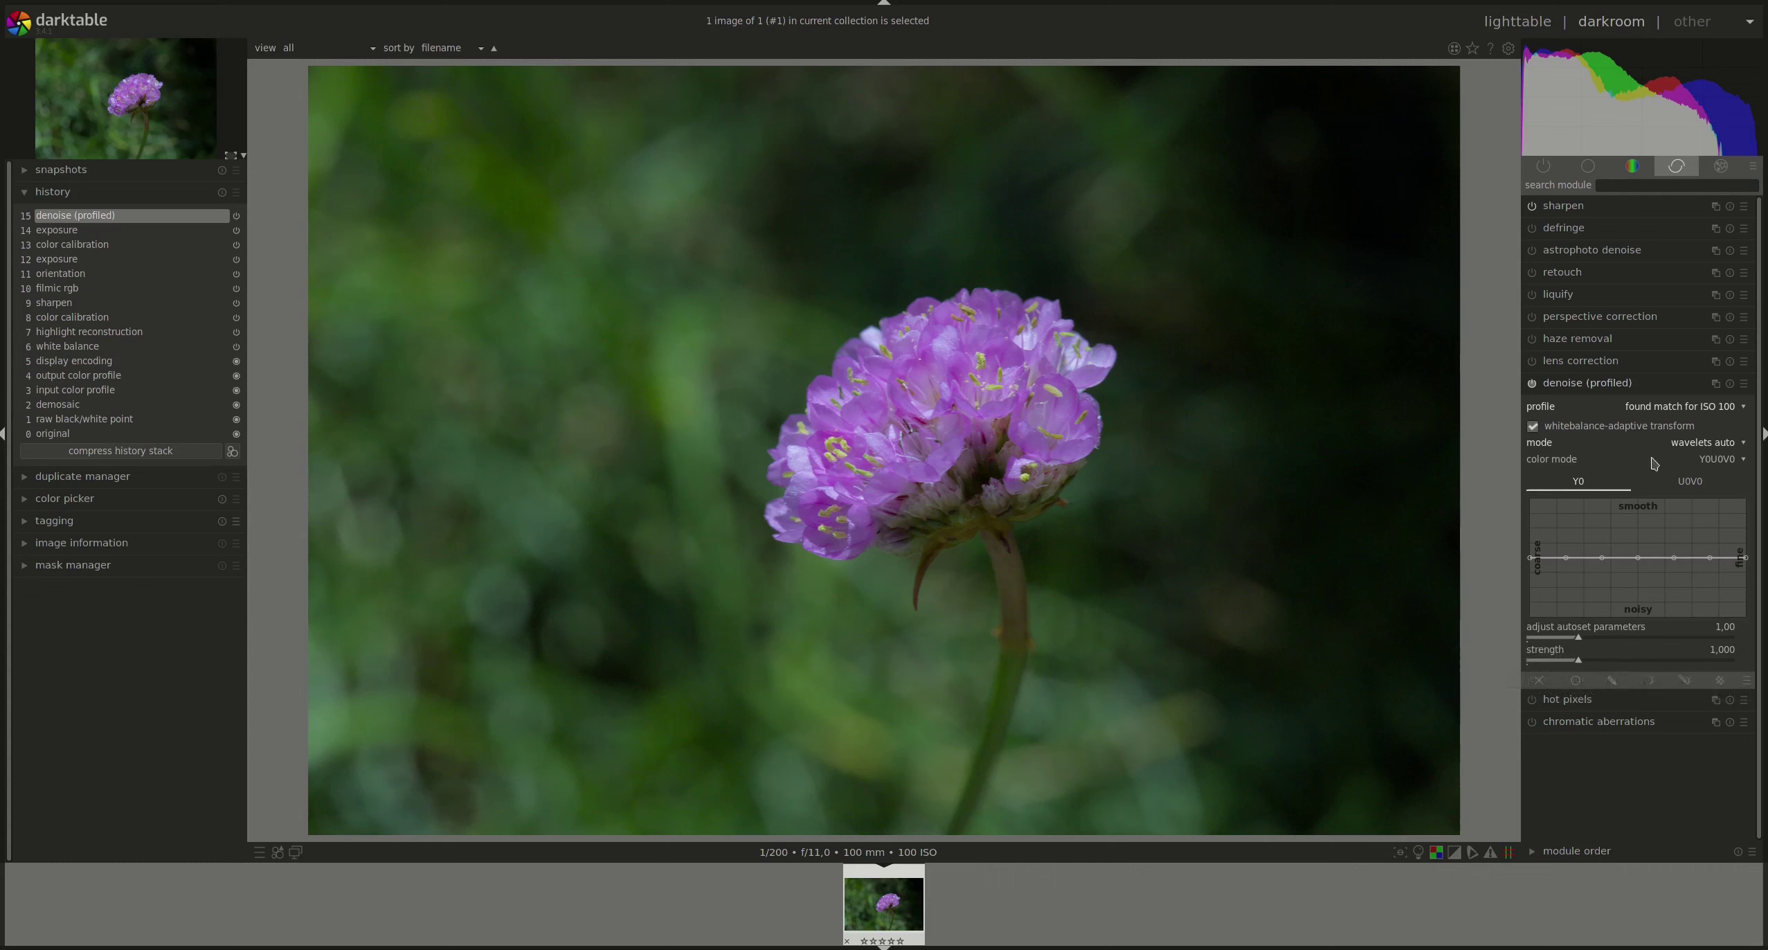
left_click(1707, 452)
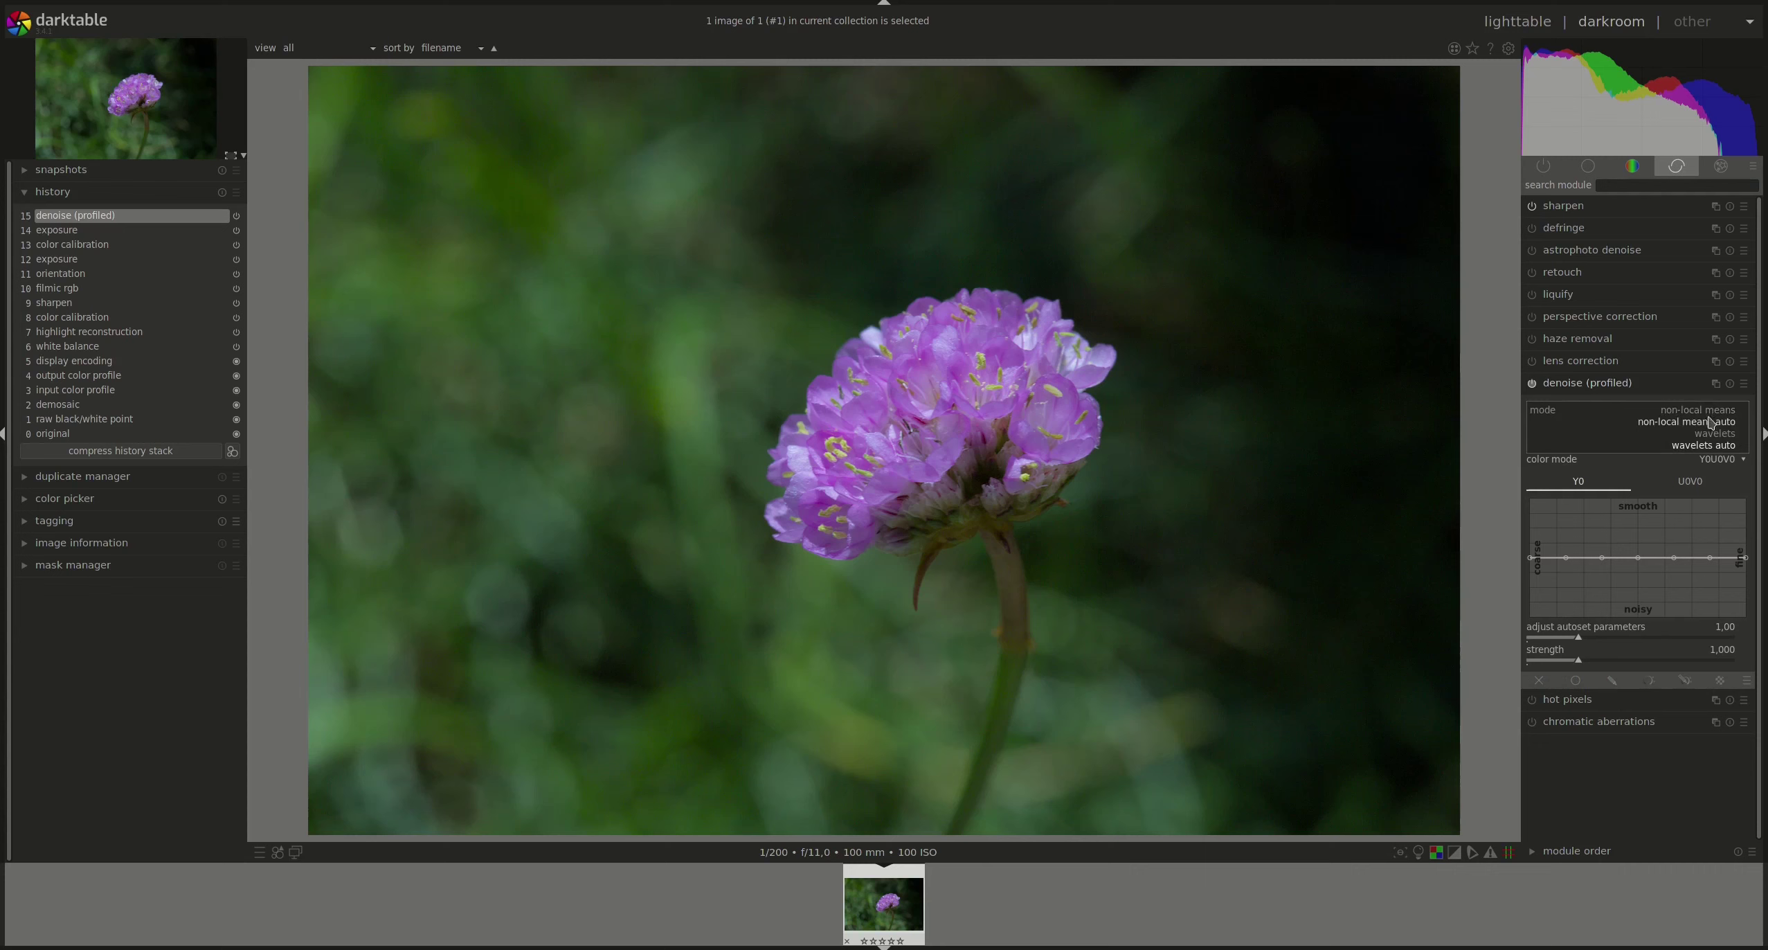
left_click(1711, 424)
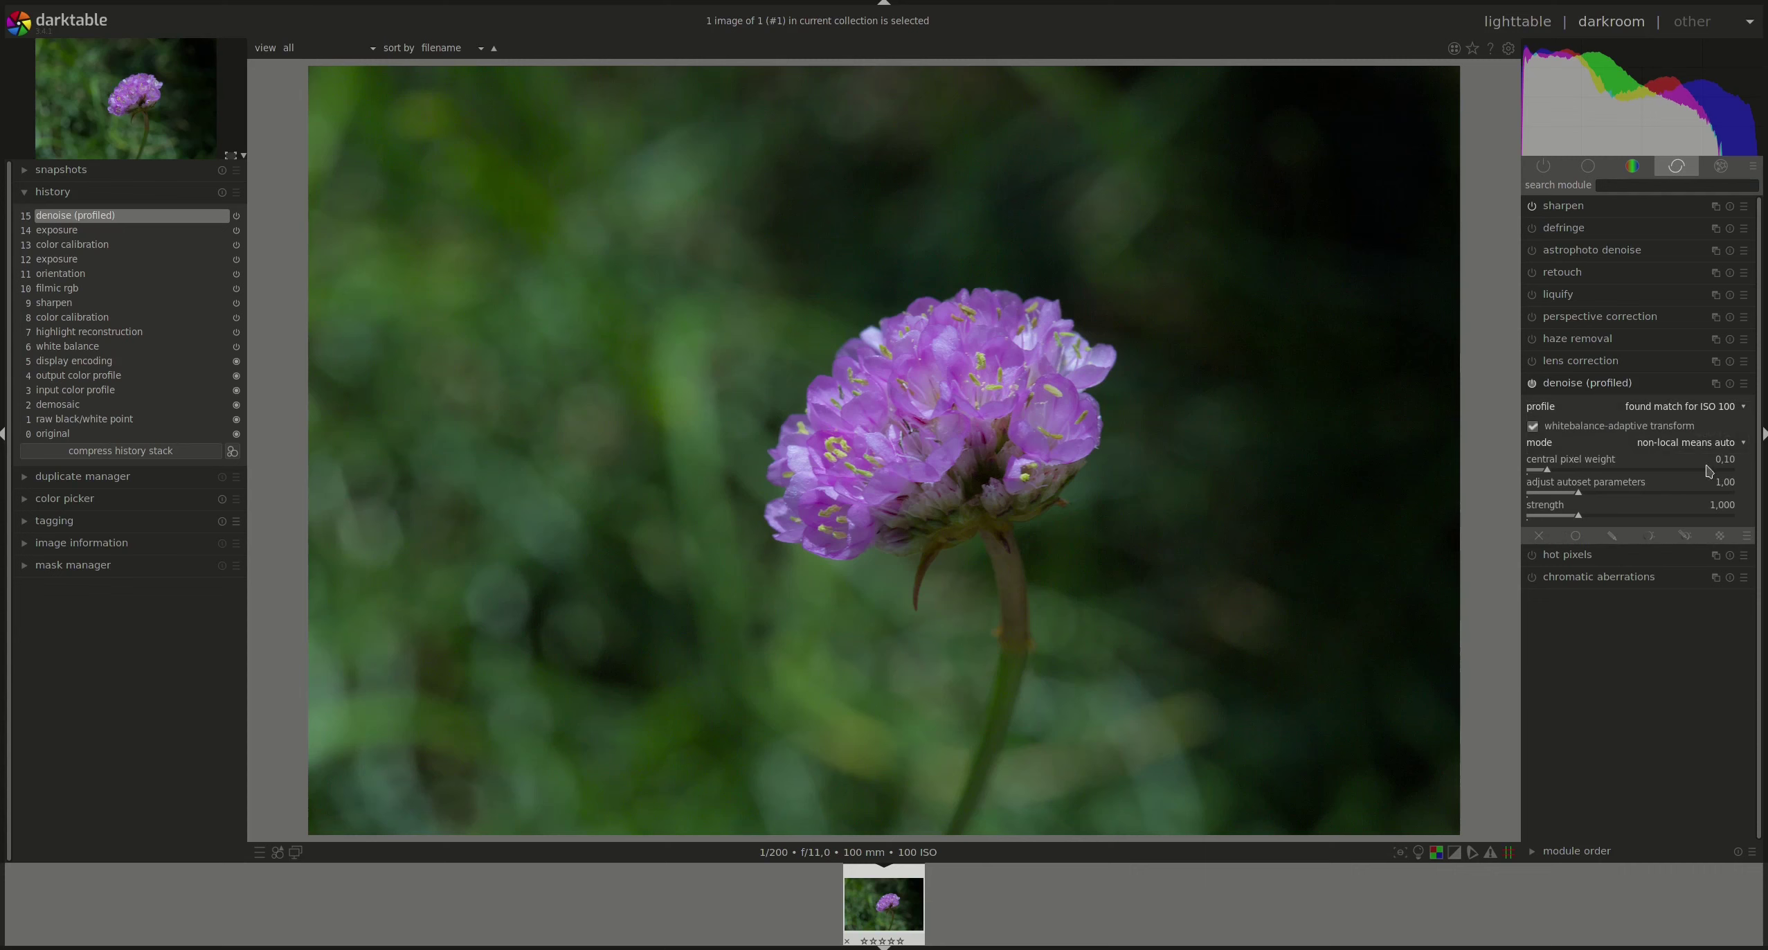
left_click(1707, 443)
left_click(1711, 468)
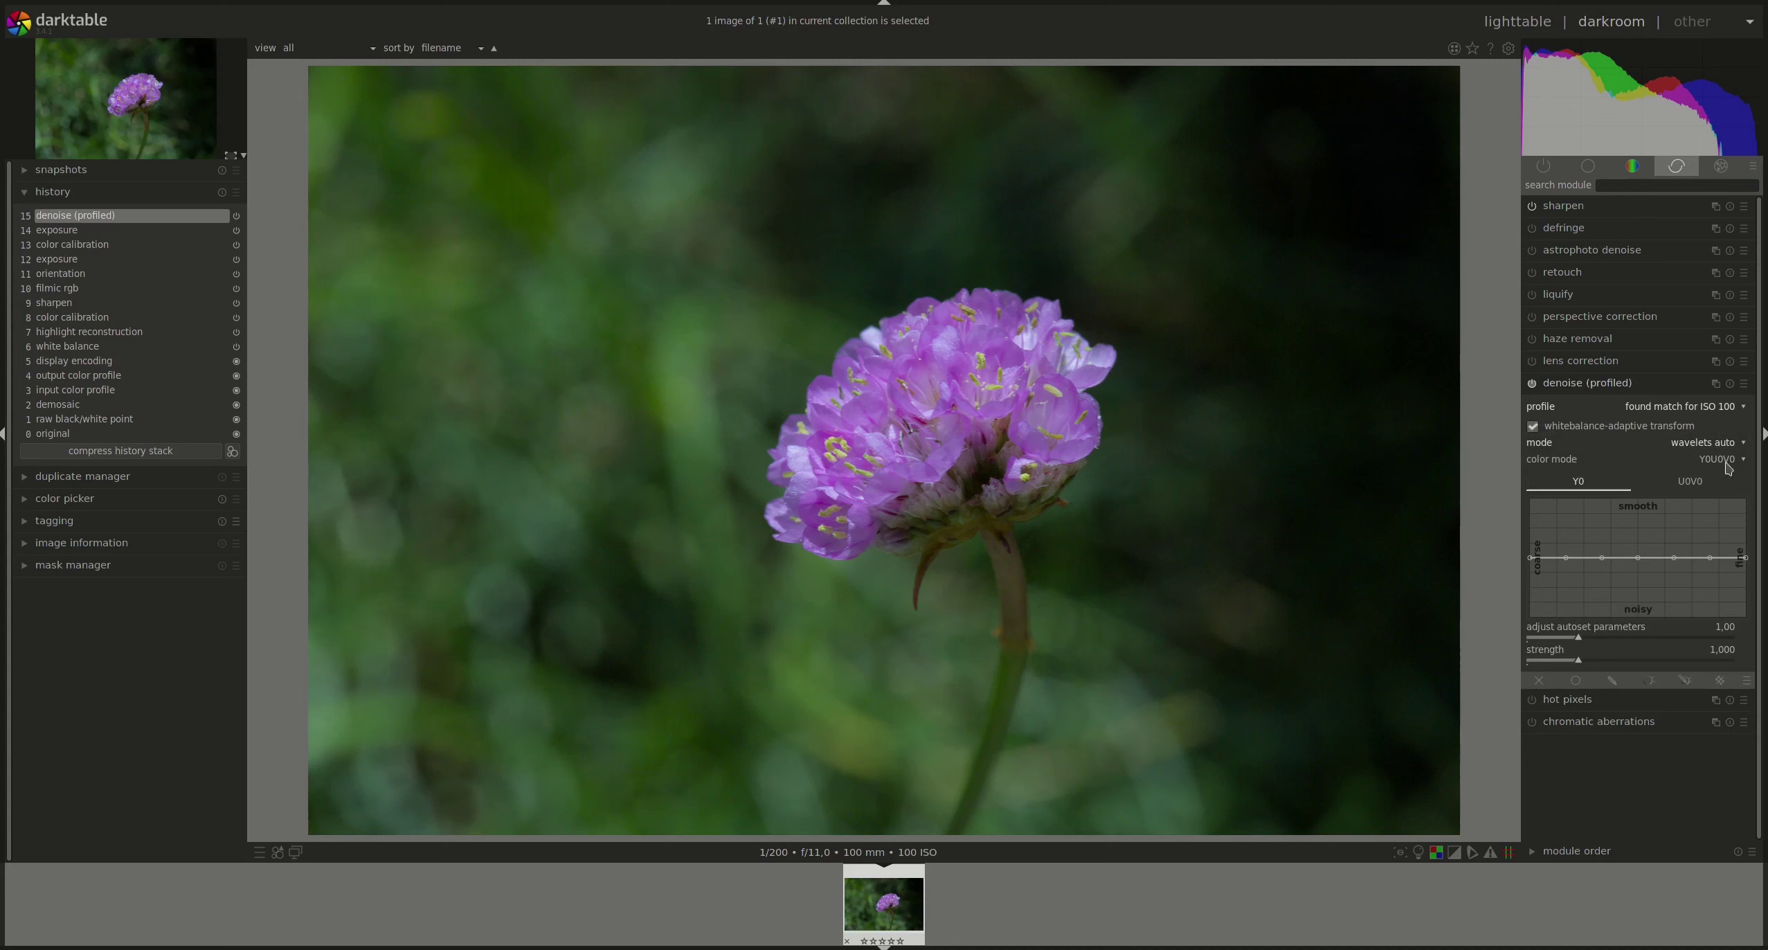
Set the wavelet colour mode to RGB, inspect the red channel curve, then choose non-local means.
left_click(1732, 464)
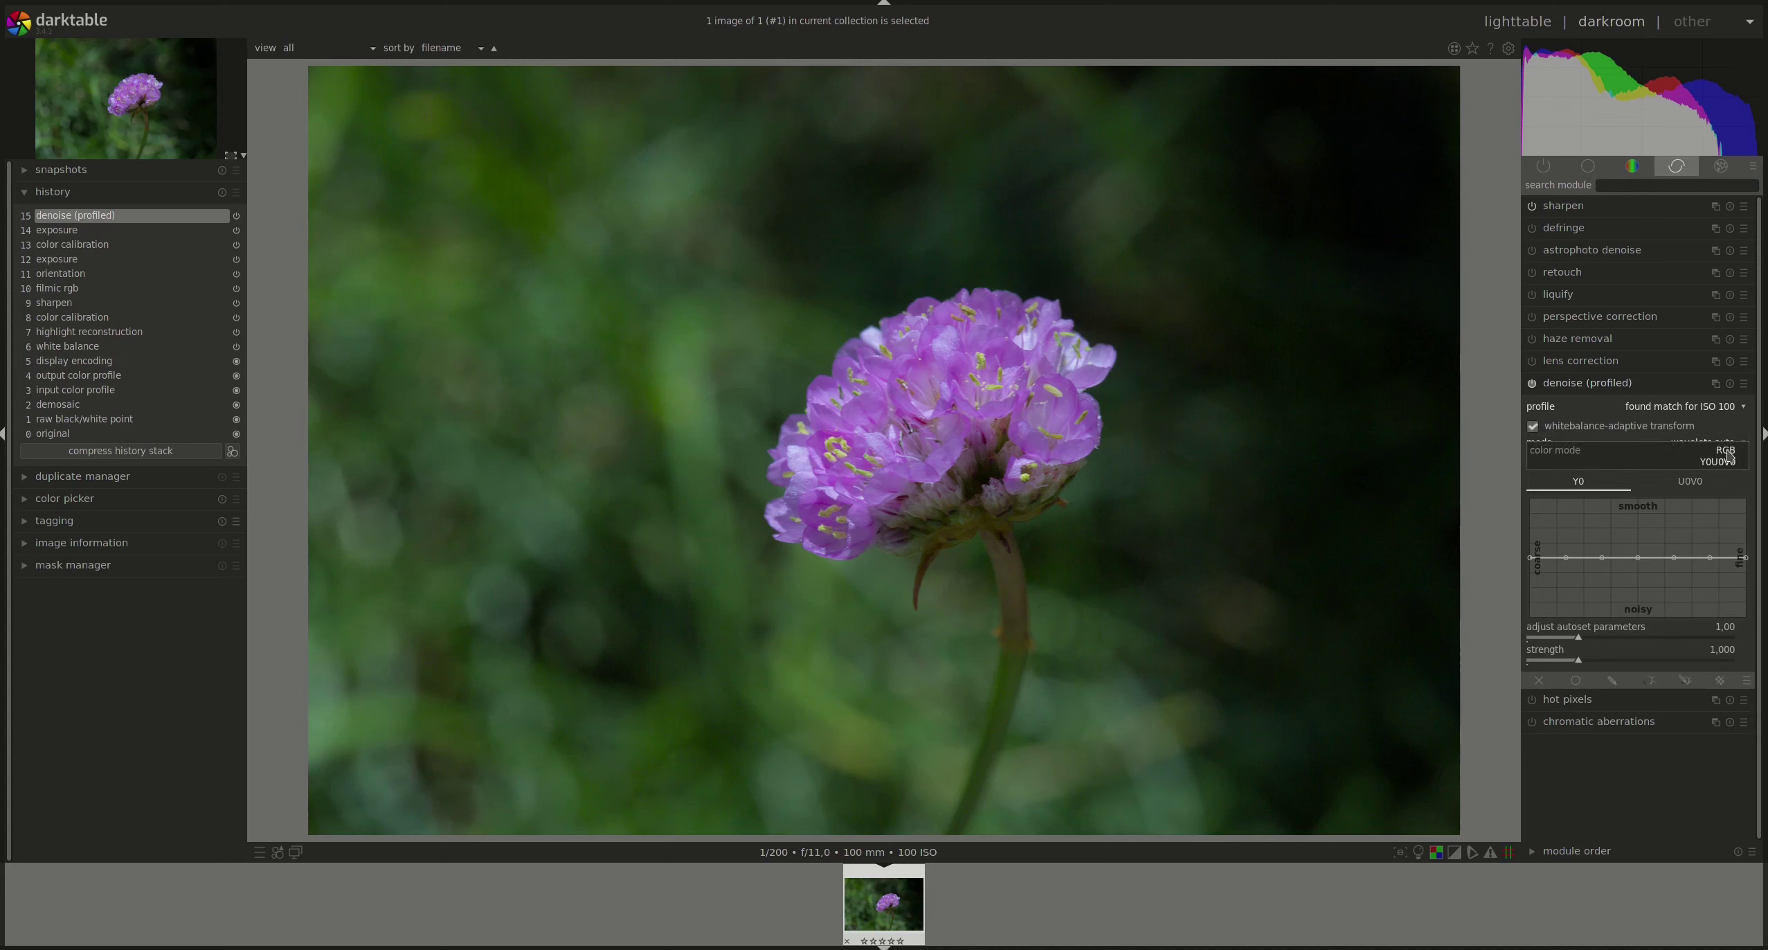
left_click(1727, 451)
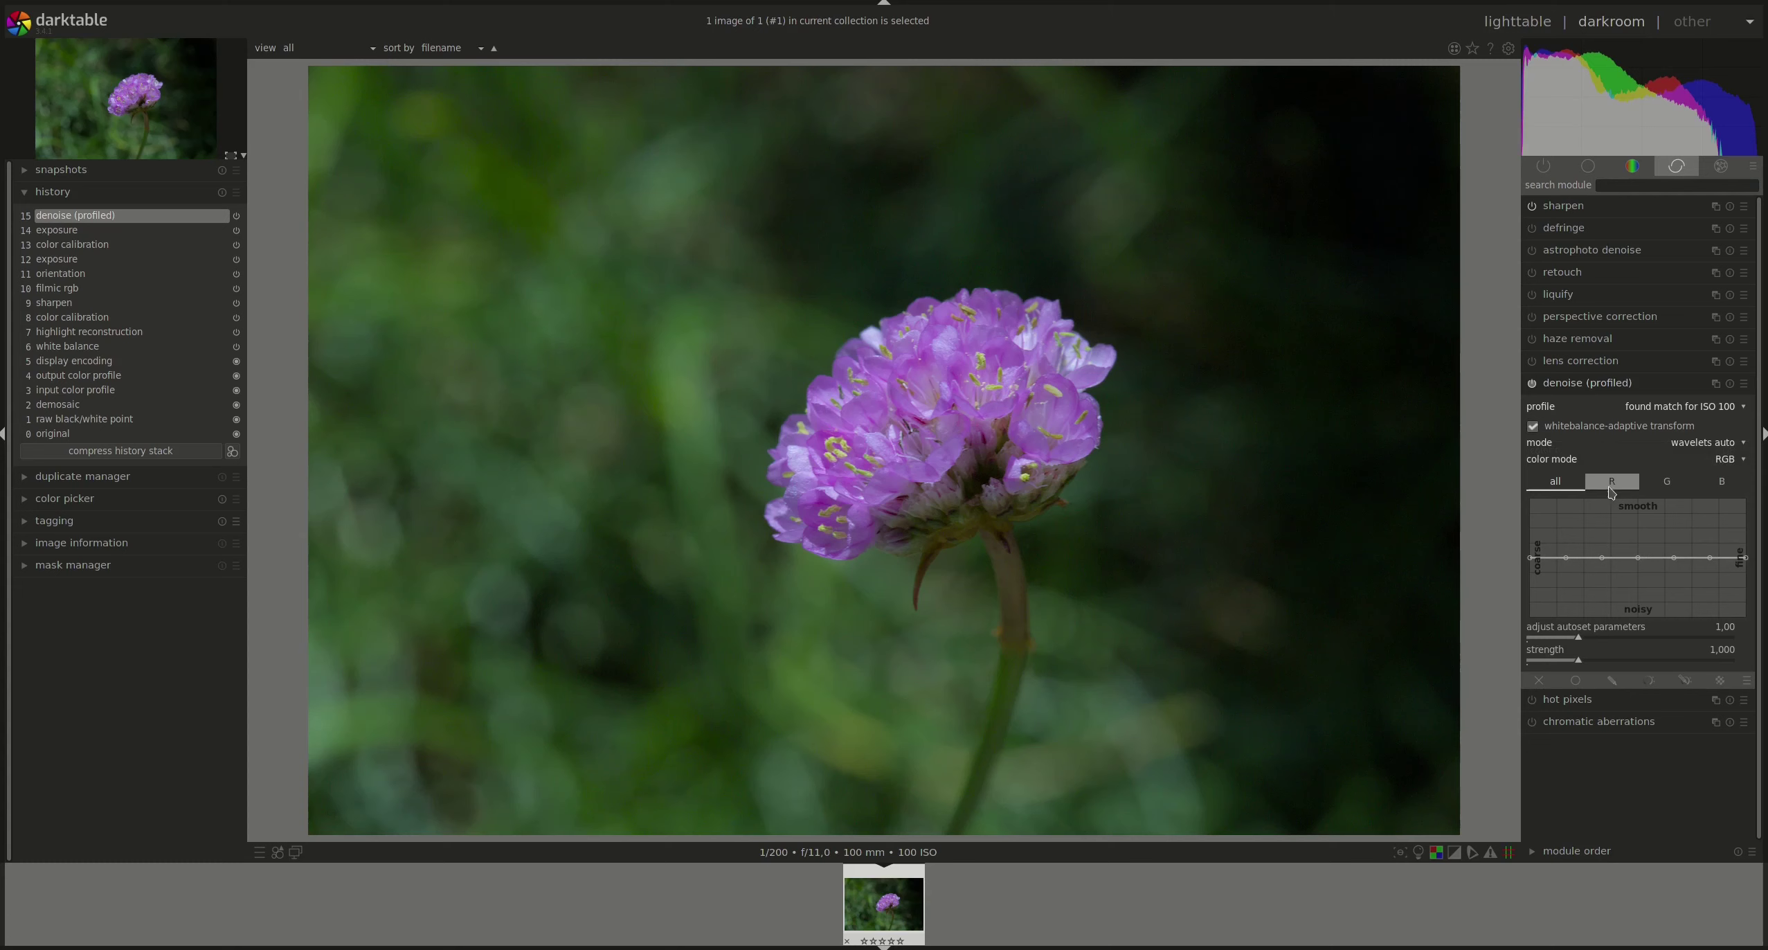
left_click(1614, 490)
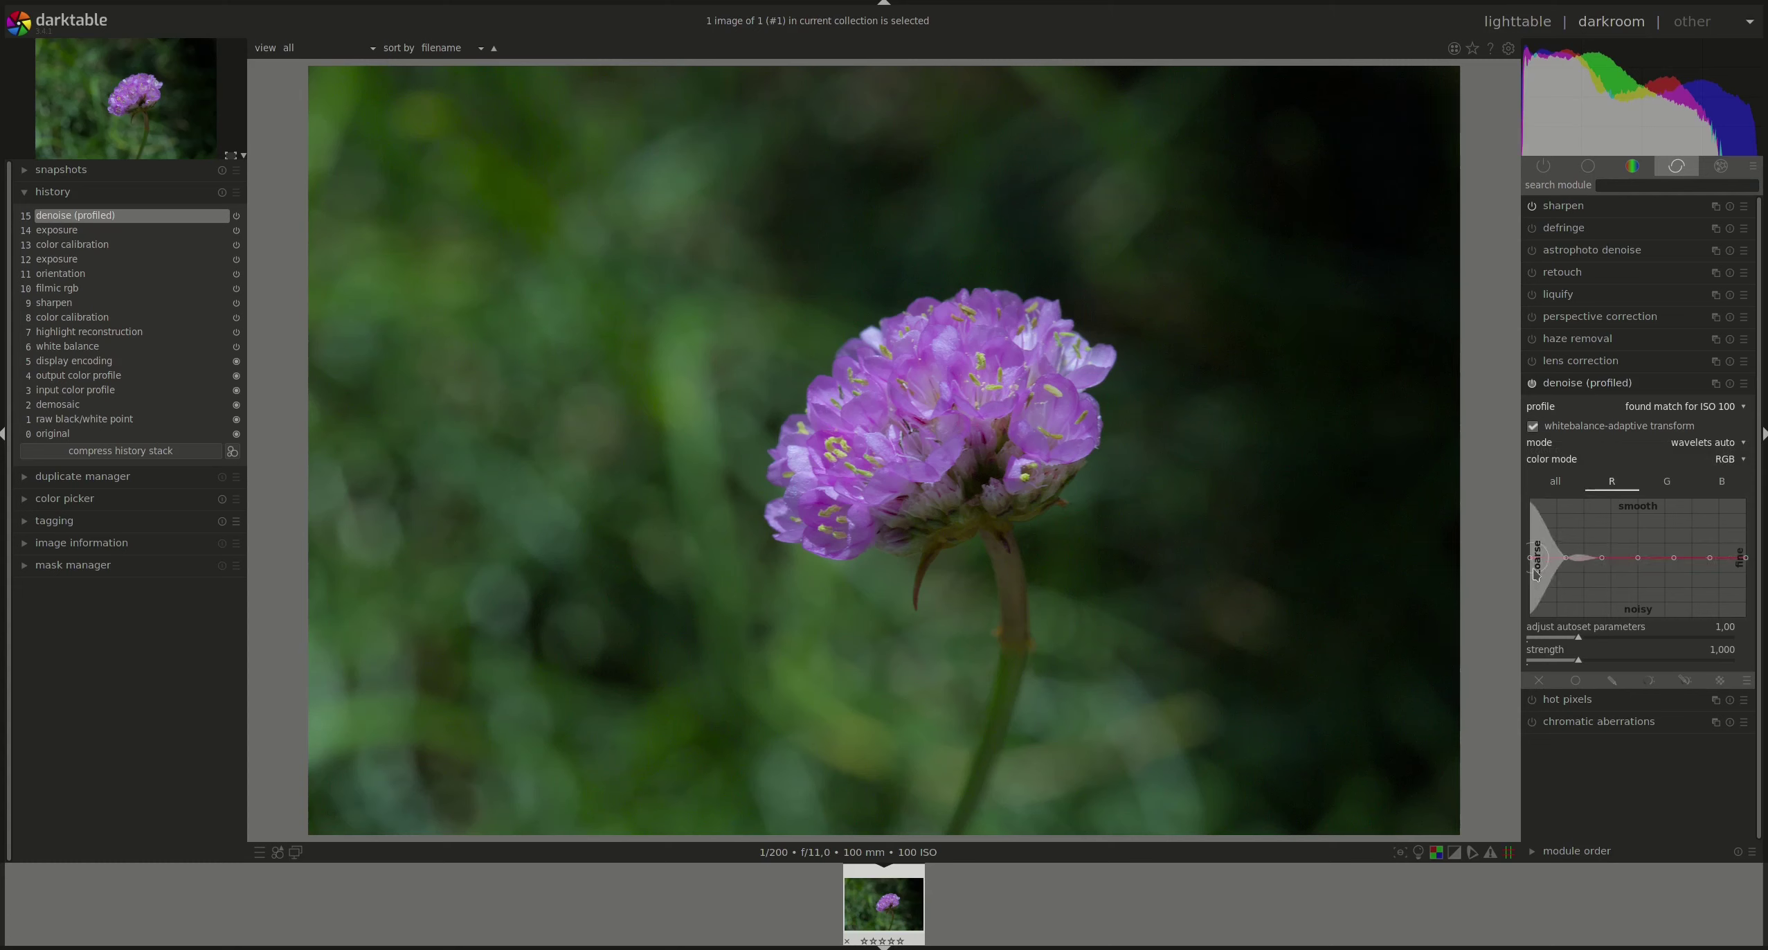
scroll(1675, 558, "down", 3)
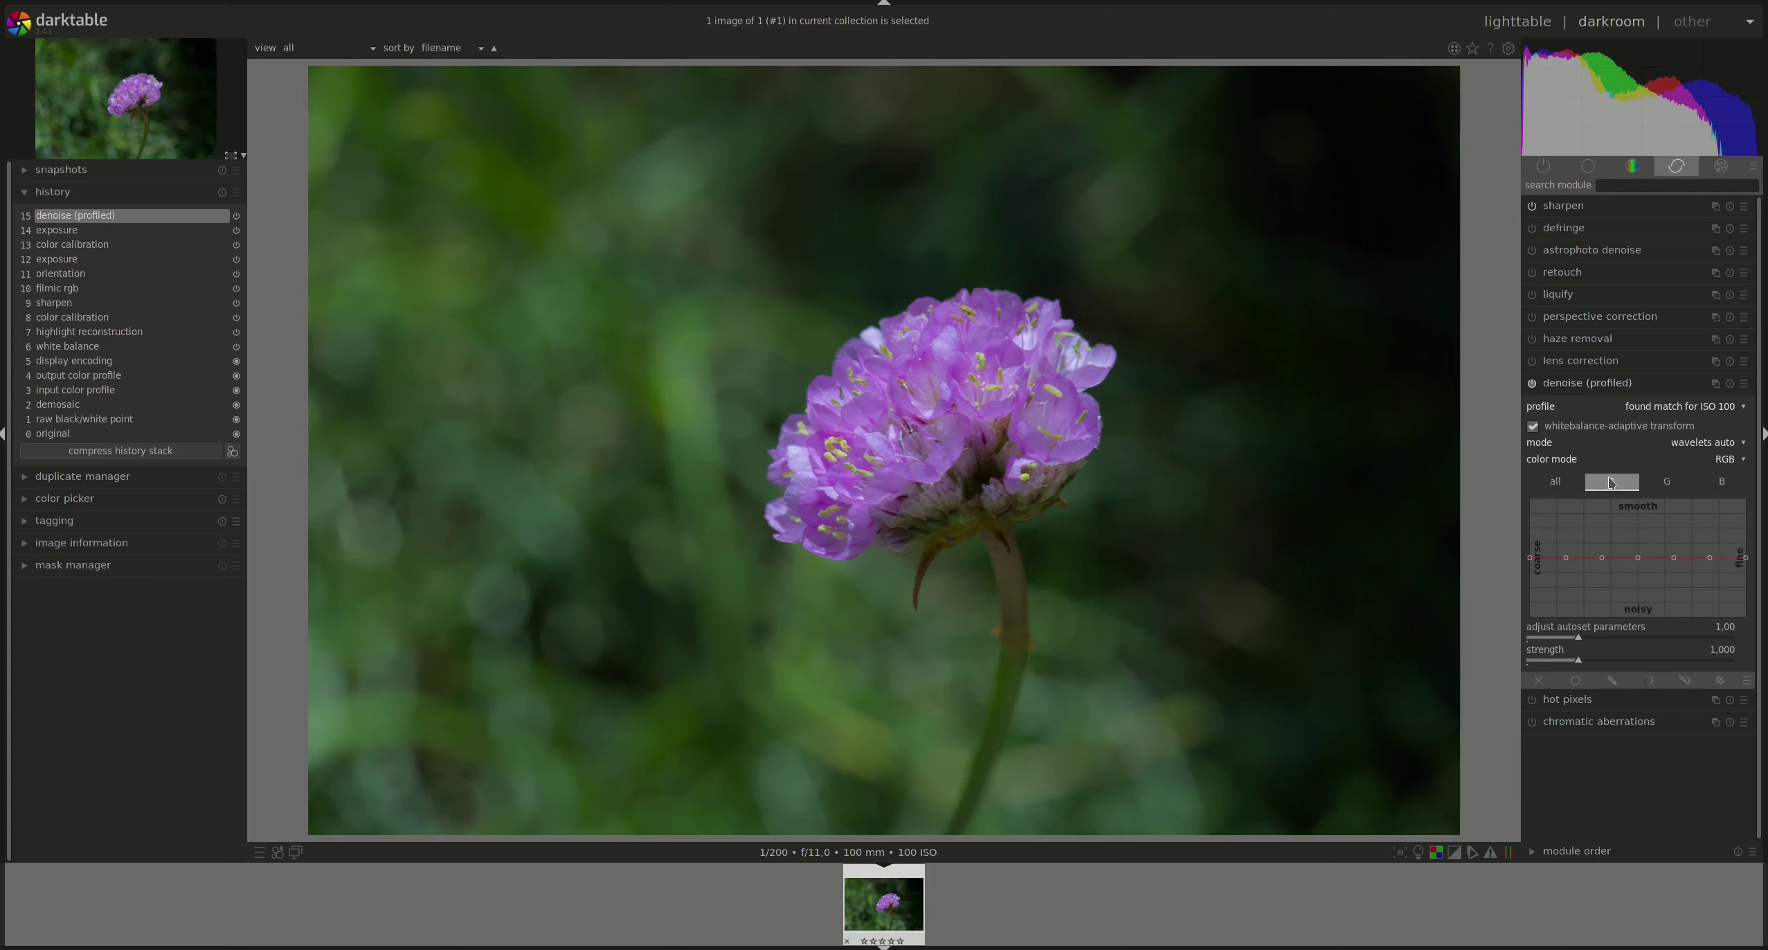
left_click(1557, 483)
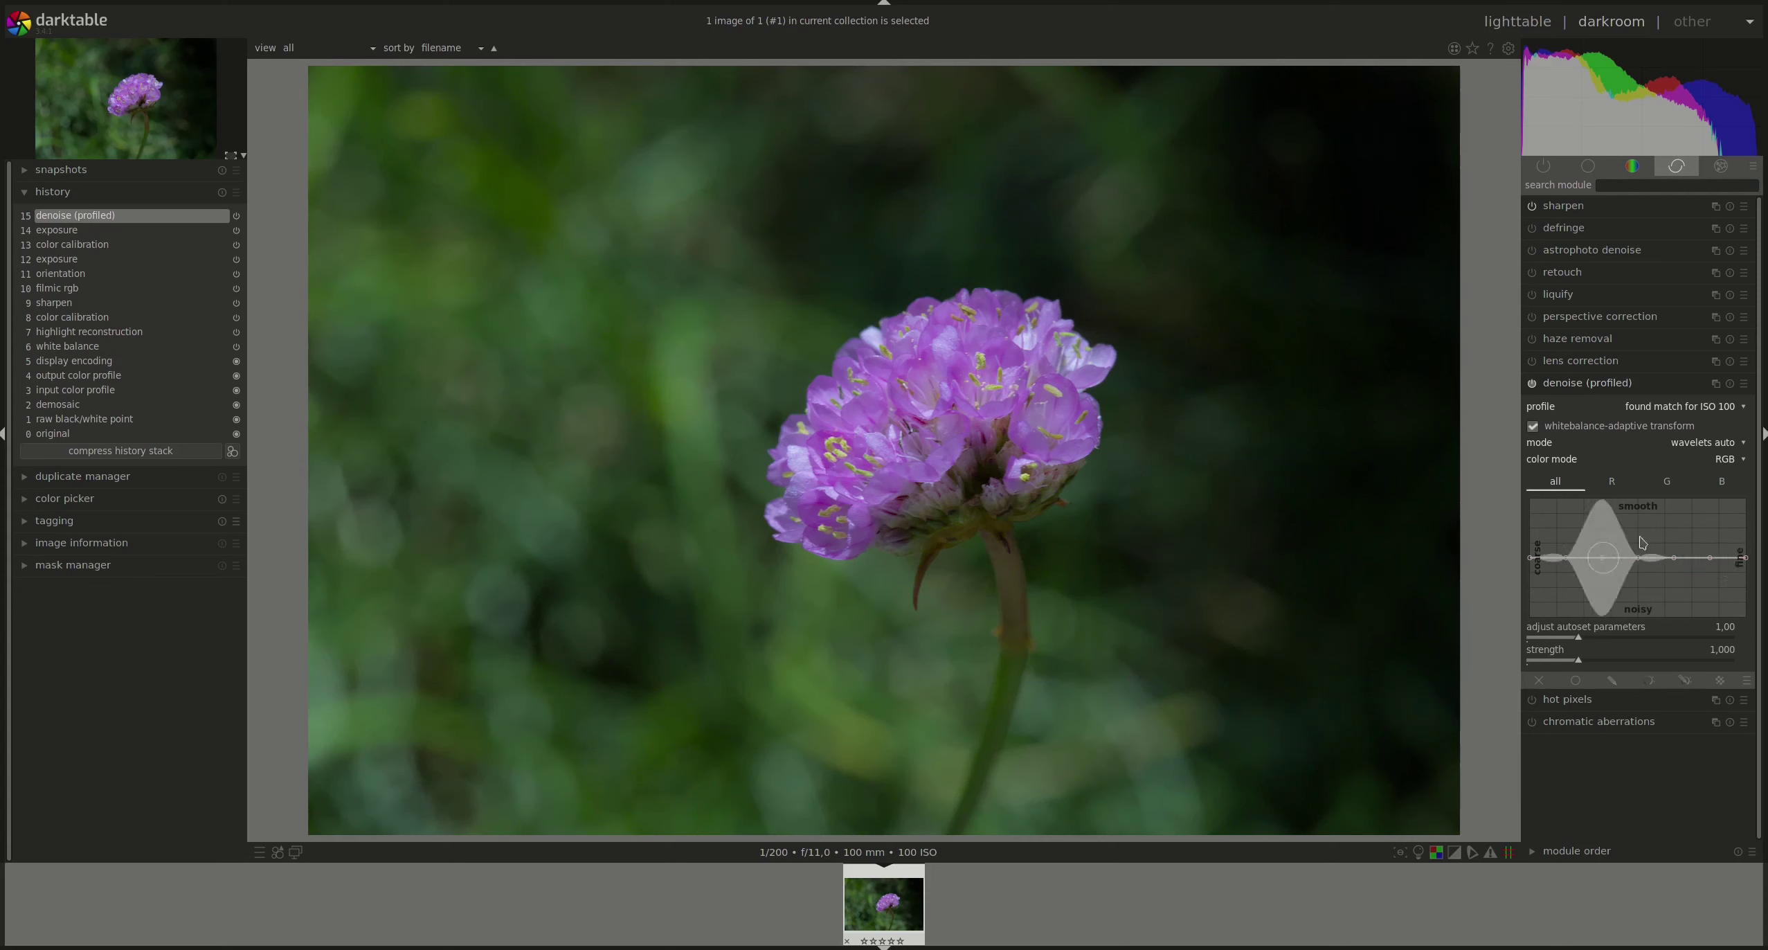
left_click(1704, 442)
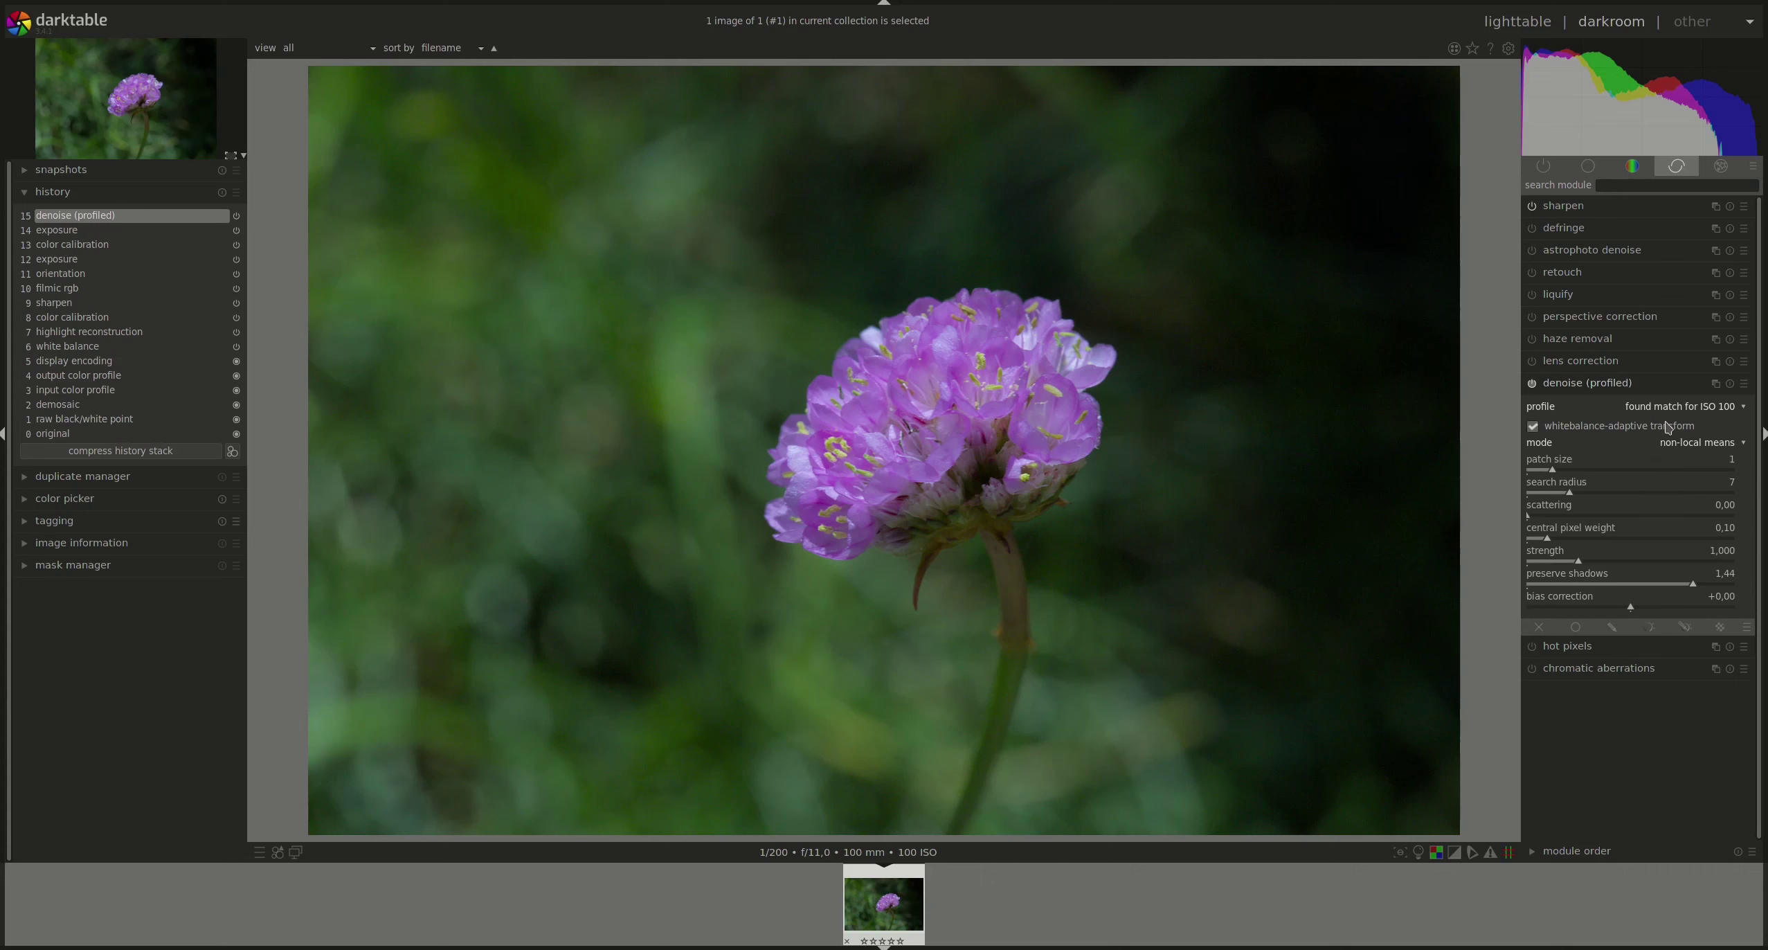
Try non-local means auto, then return to non-local means with scattering 0.01 and preserve shadows 1.36.
left_click(1720, 444)
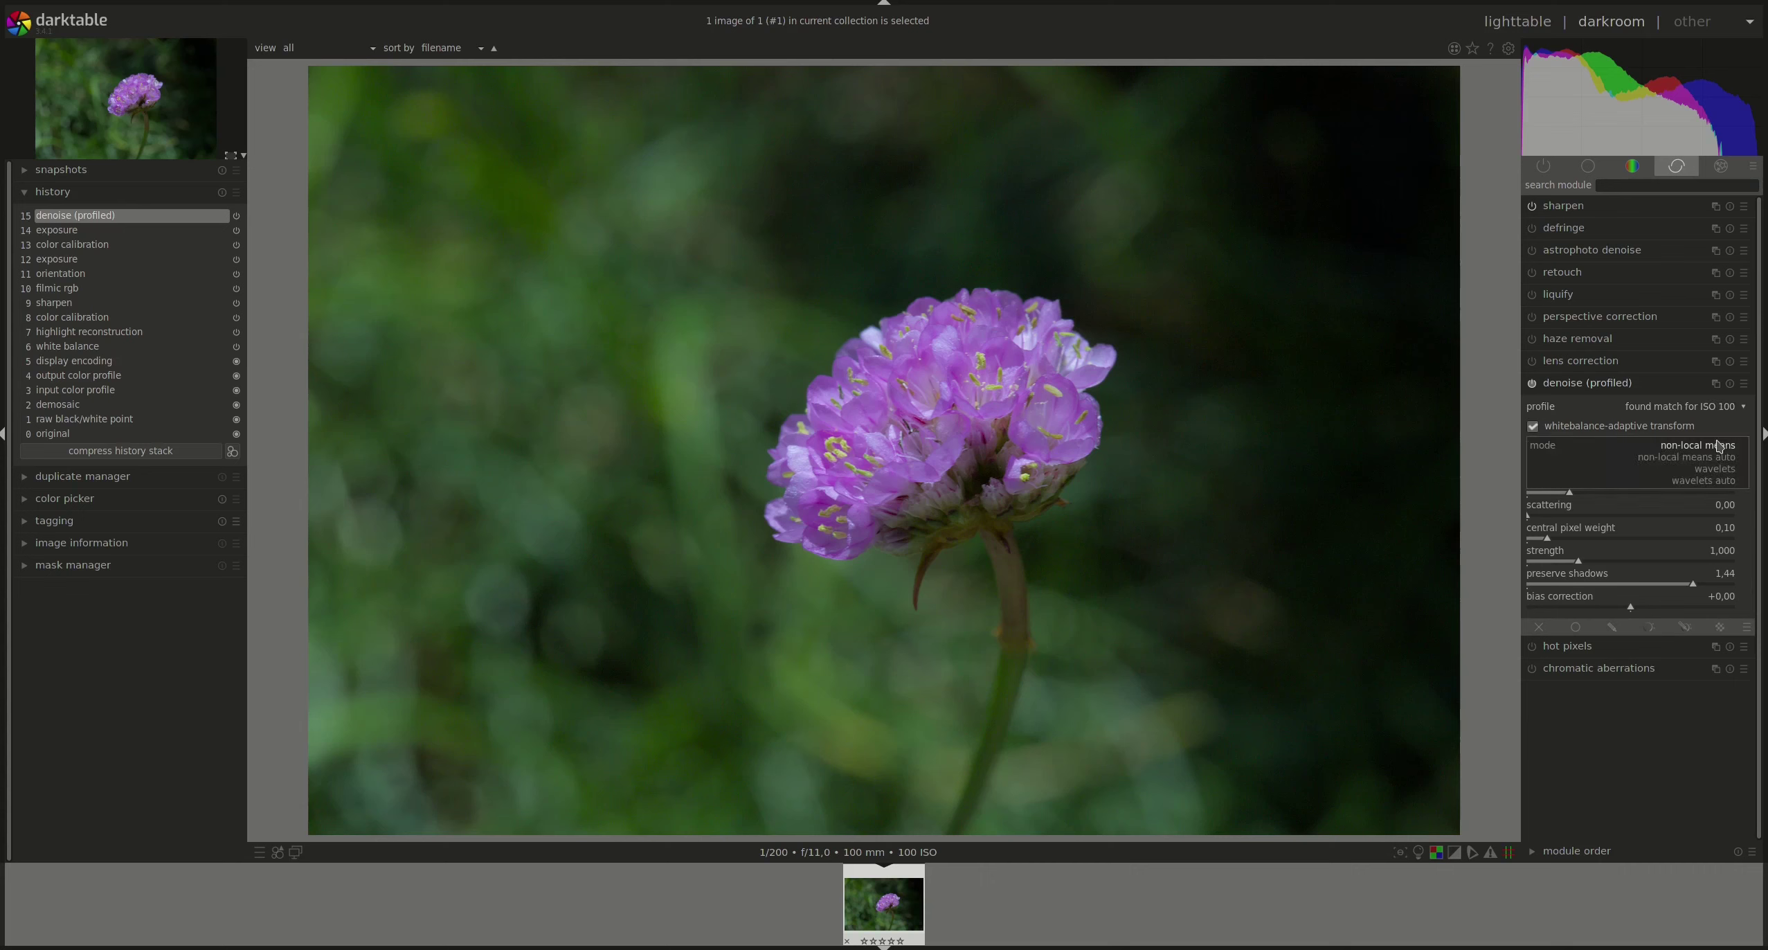
left_click(1690, 457)
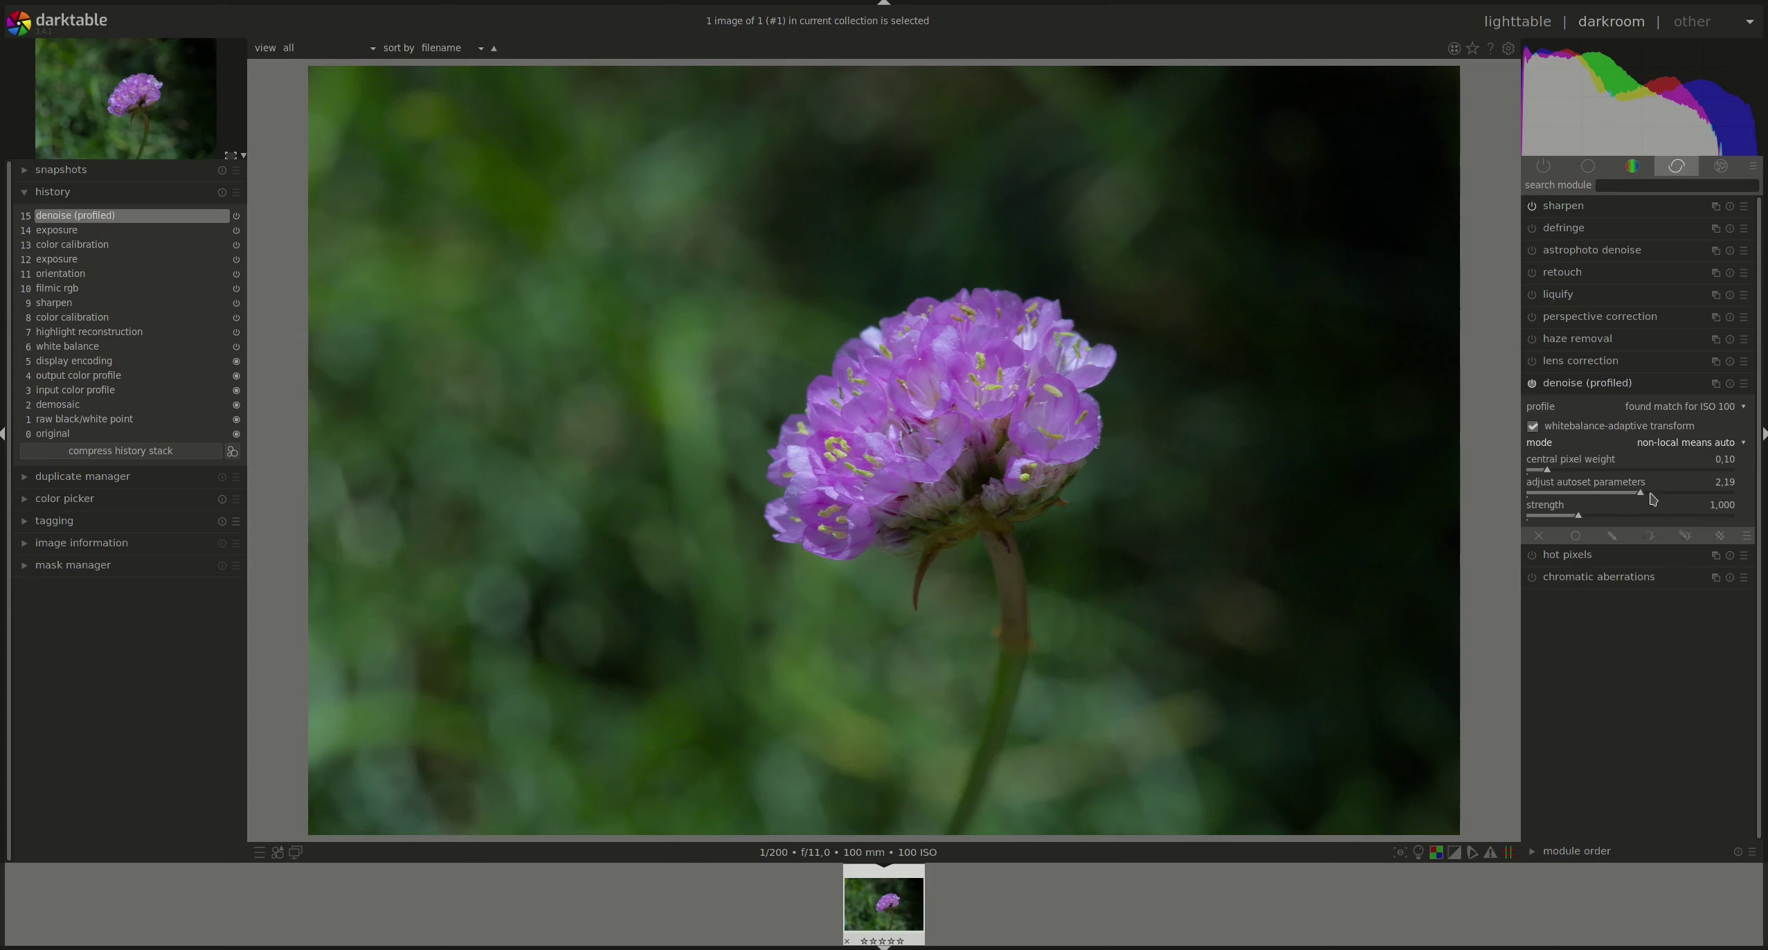
left_click(1694, 447)
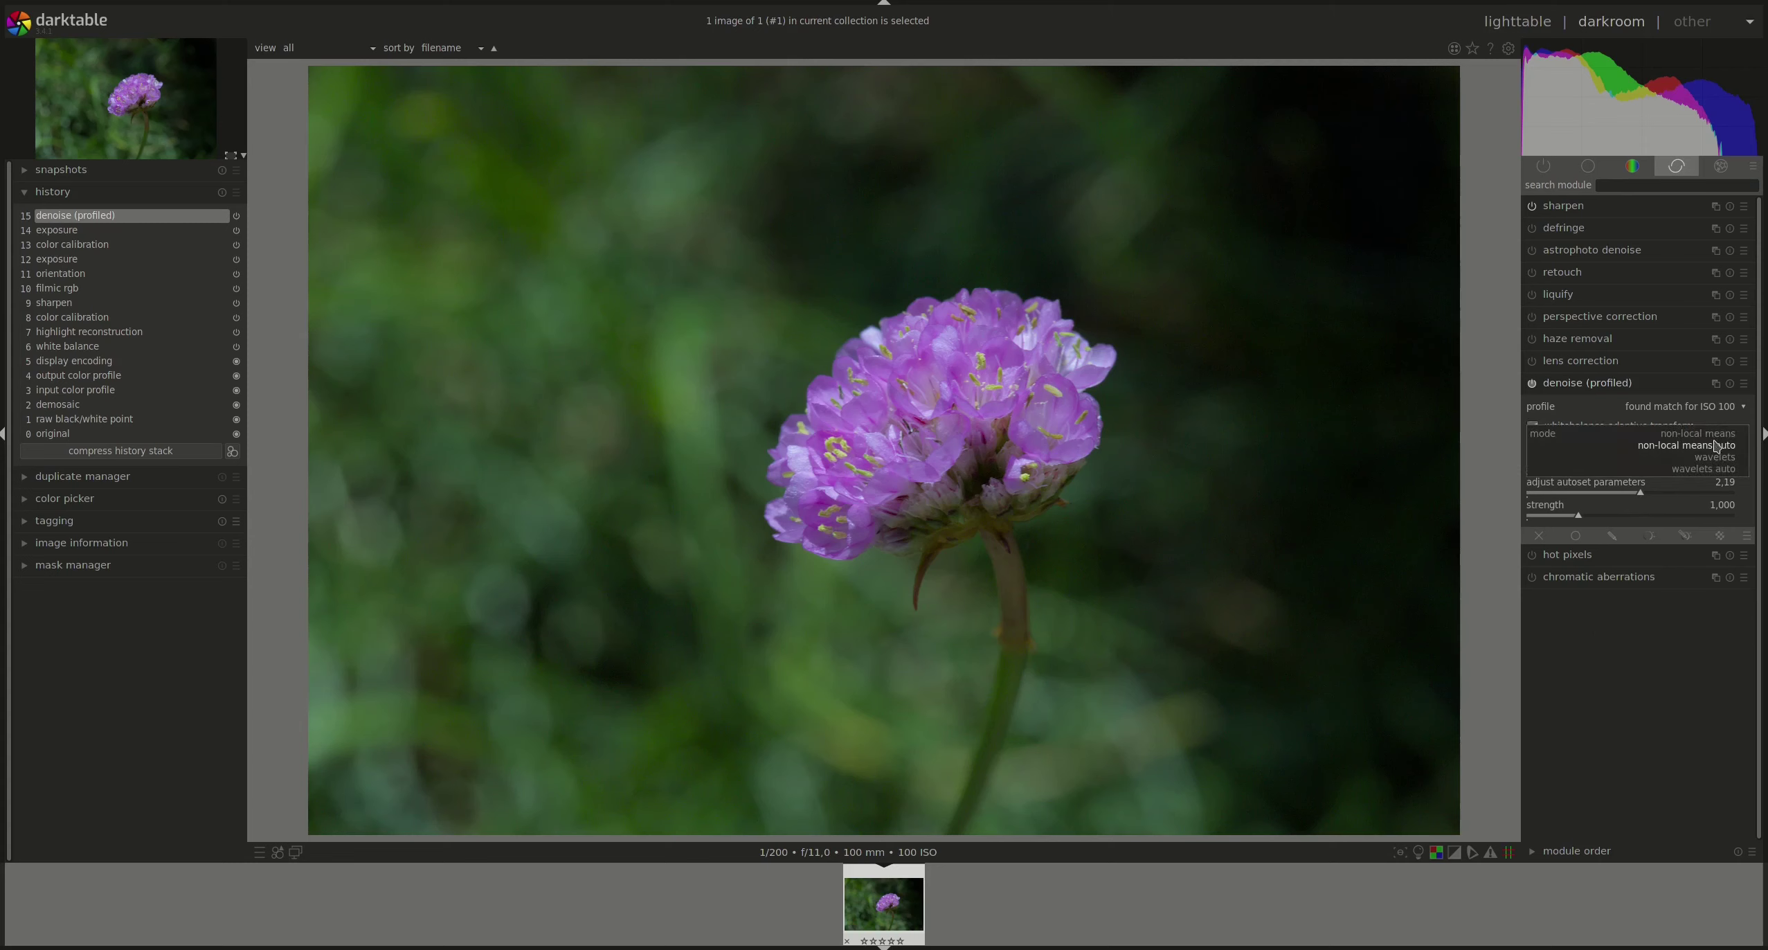
left_click(1722, 434)
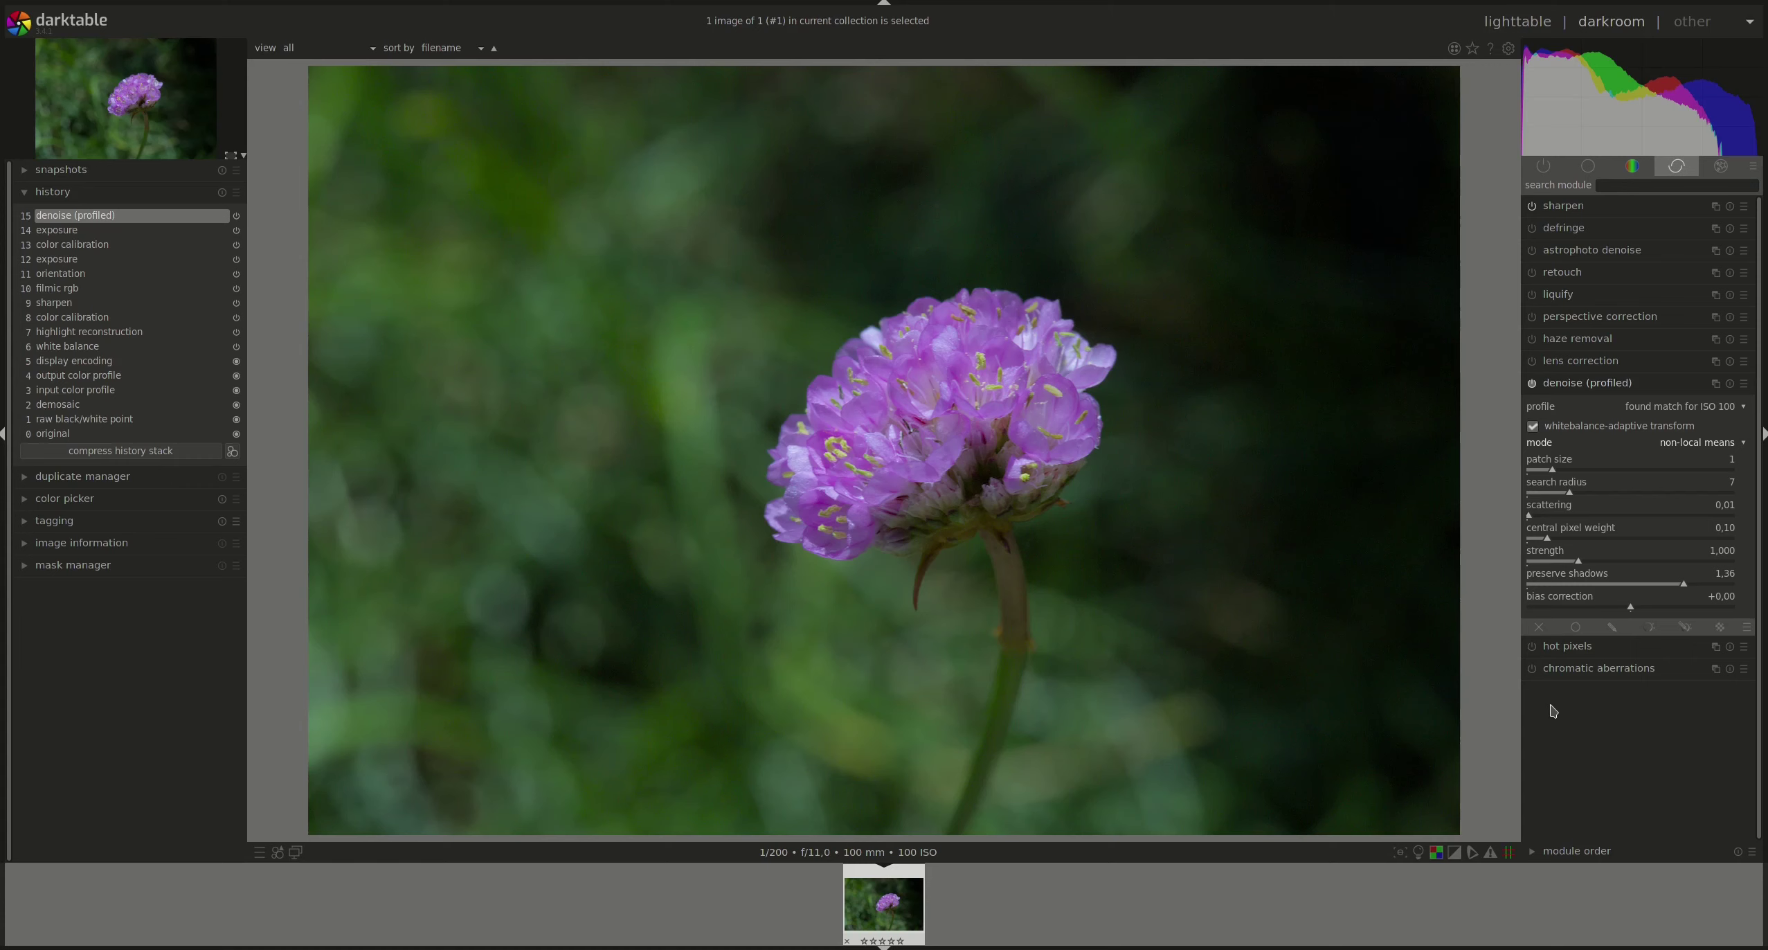
Zoom into the flower photo and set the navigation zoom level to 100%.
scroll(840, 352, "up", 1)
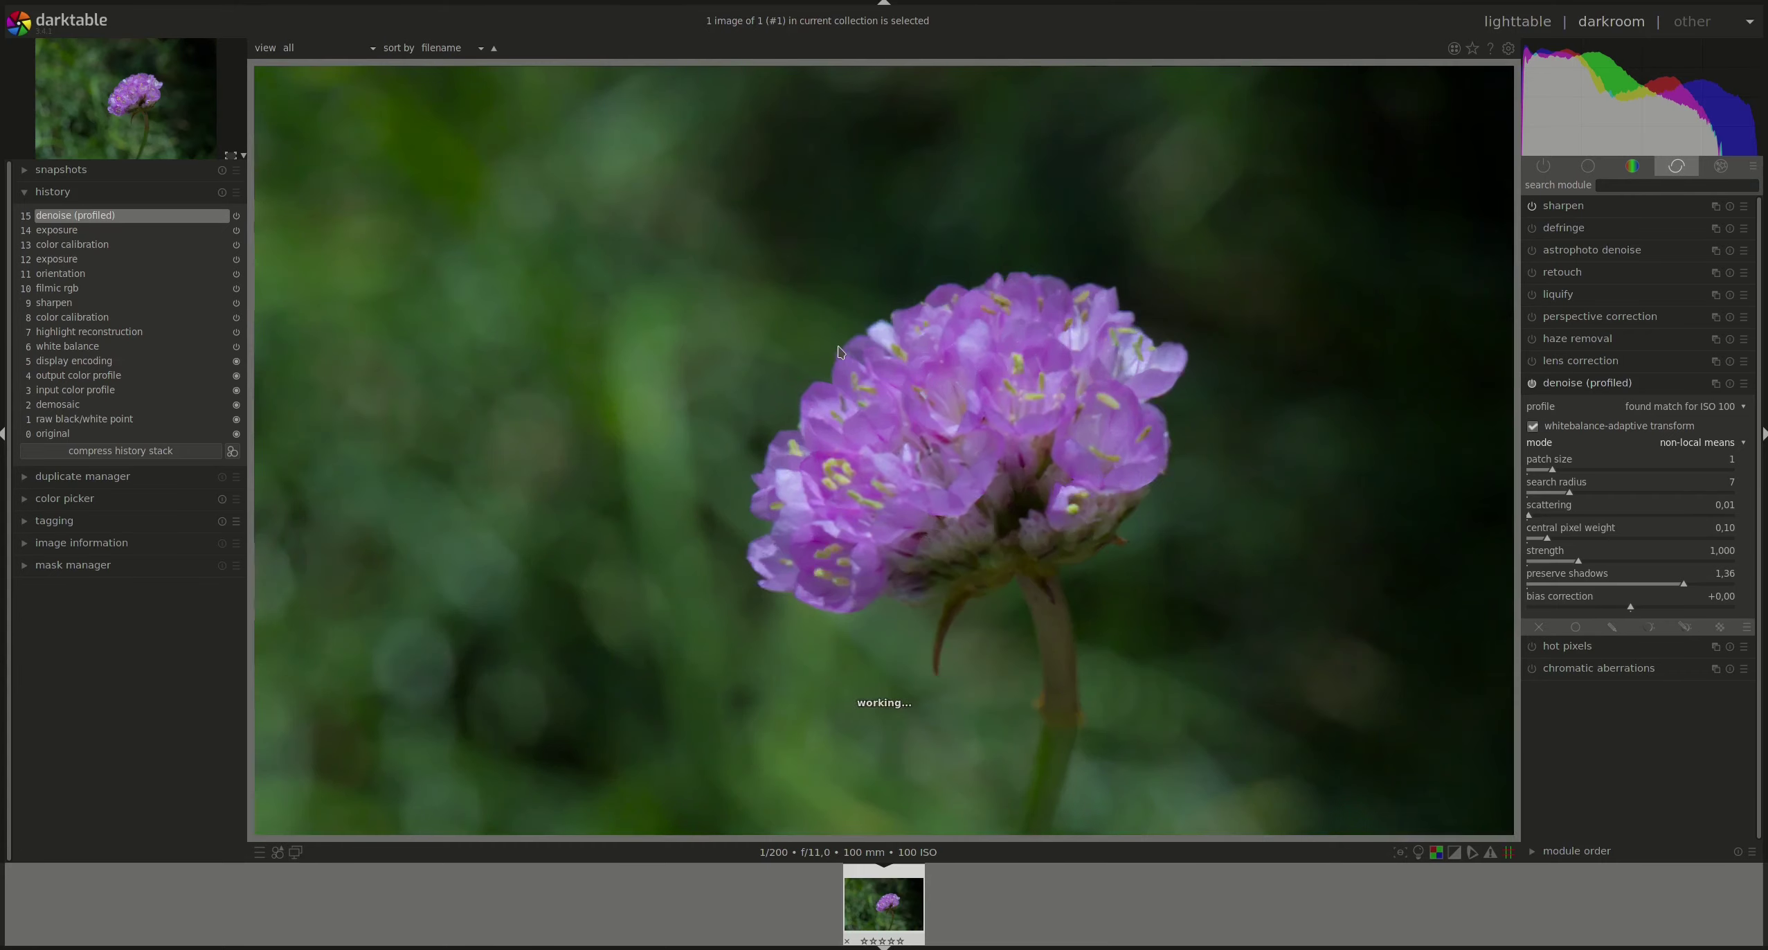
scroll(840, 352, "up", 4)
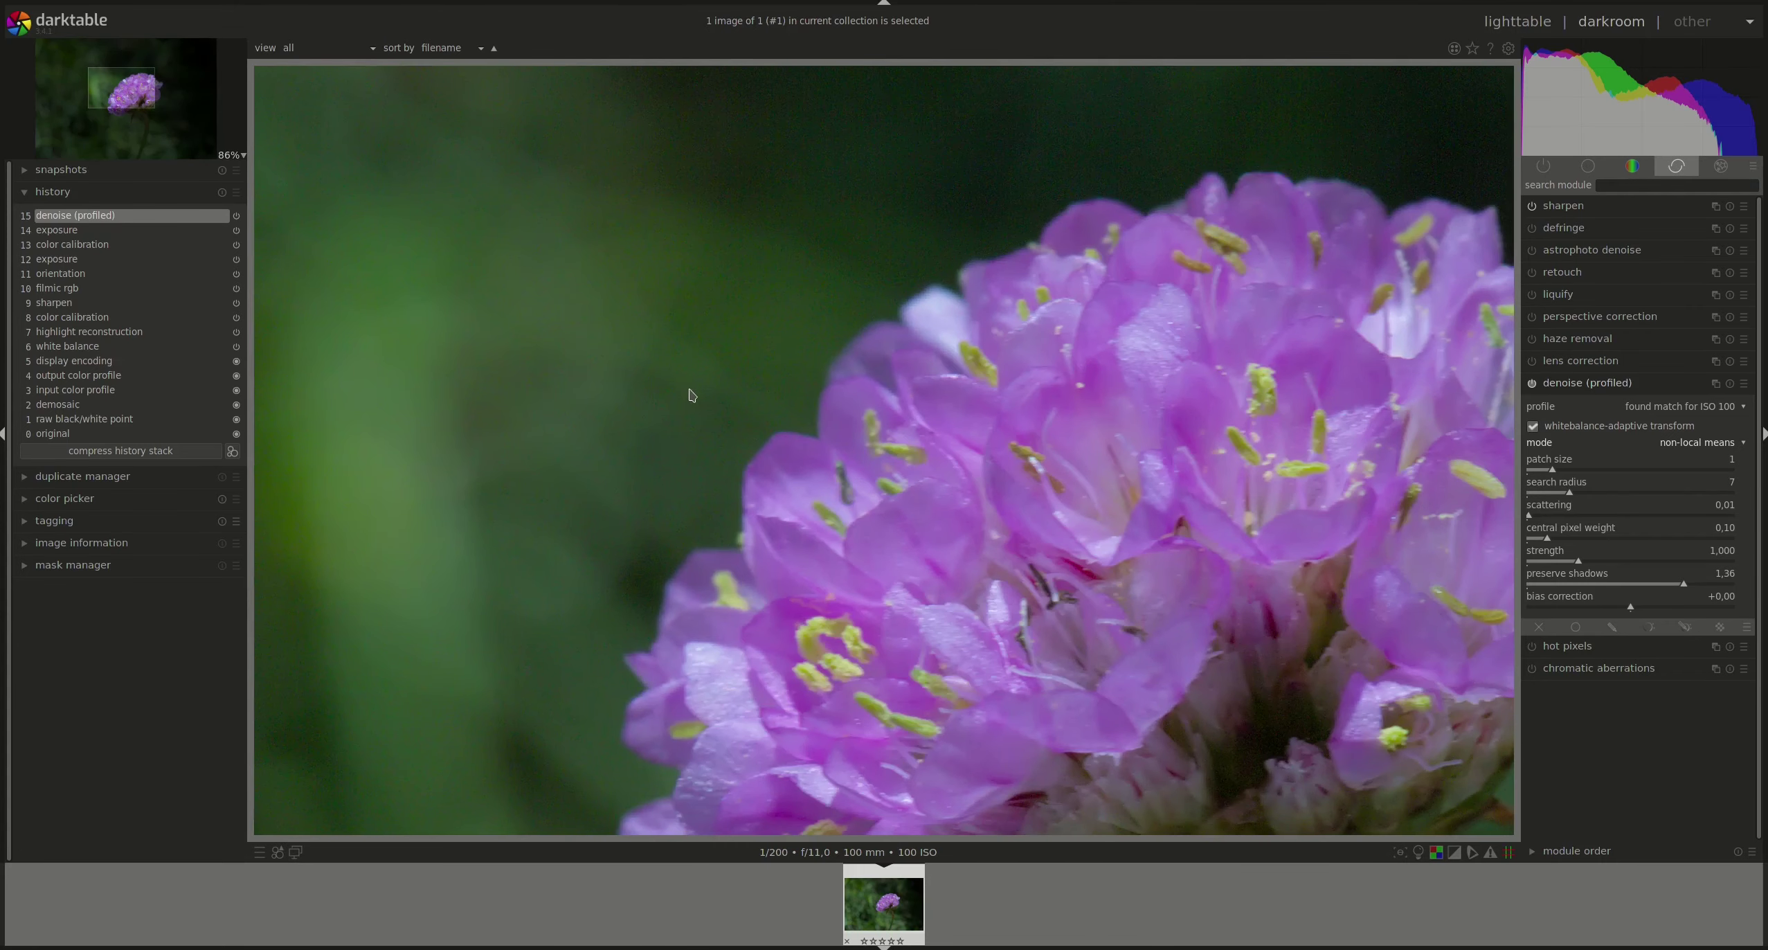
left_click(241, 155)
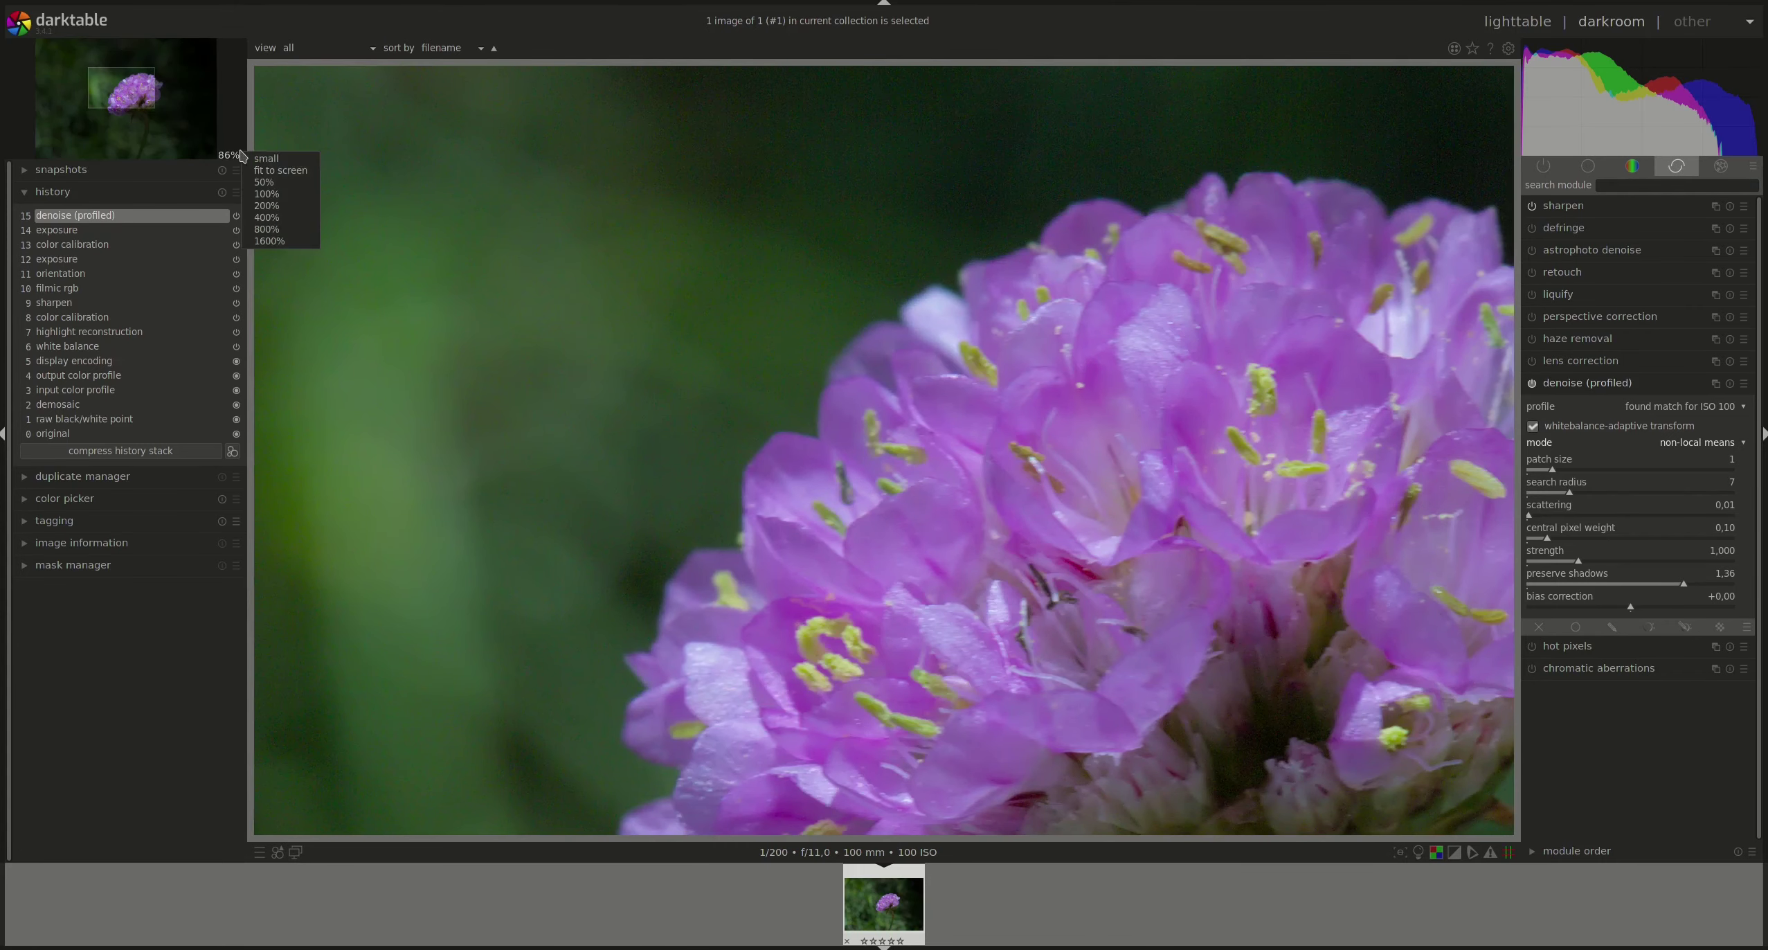
left_click(266, 194)
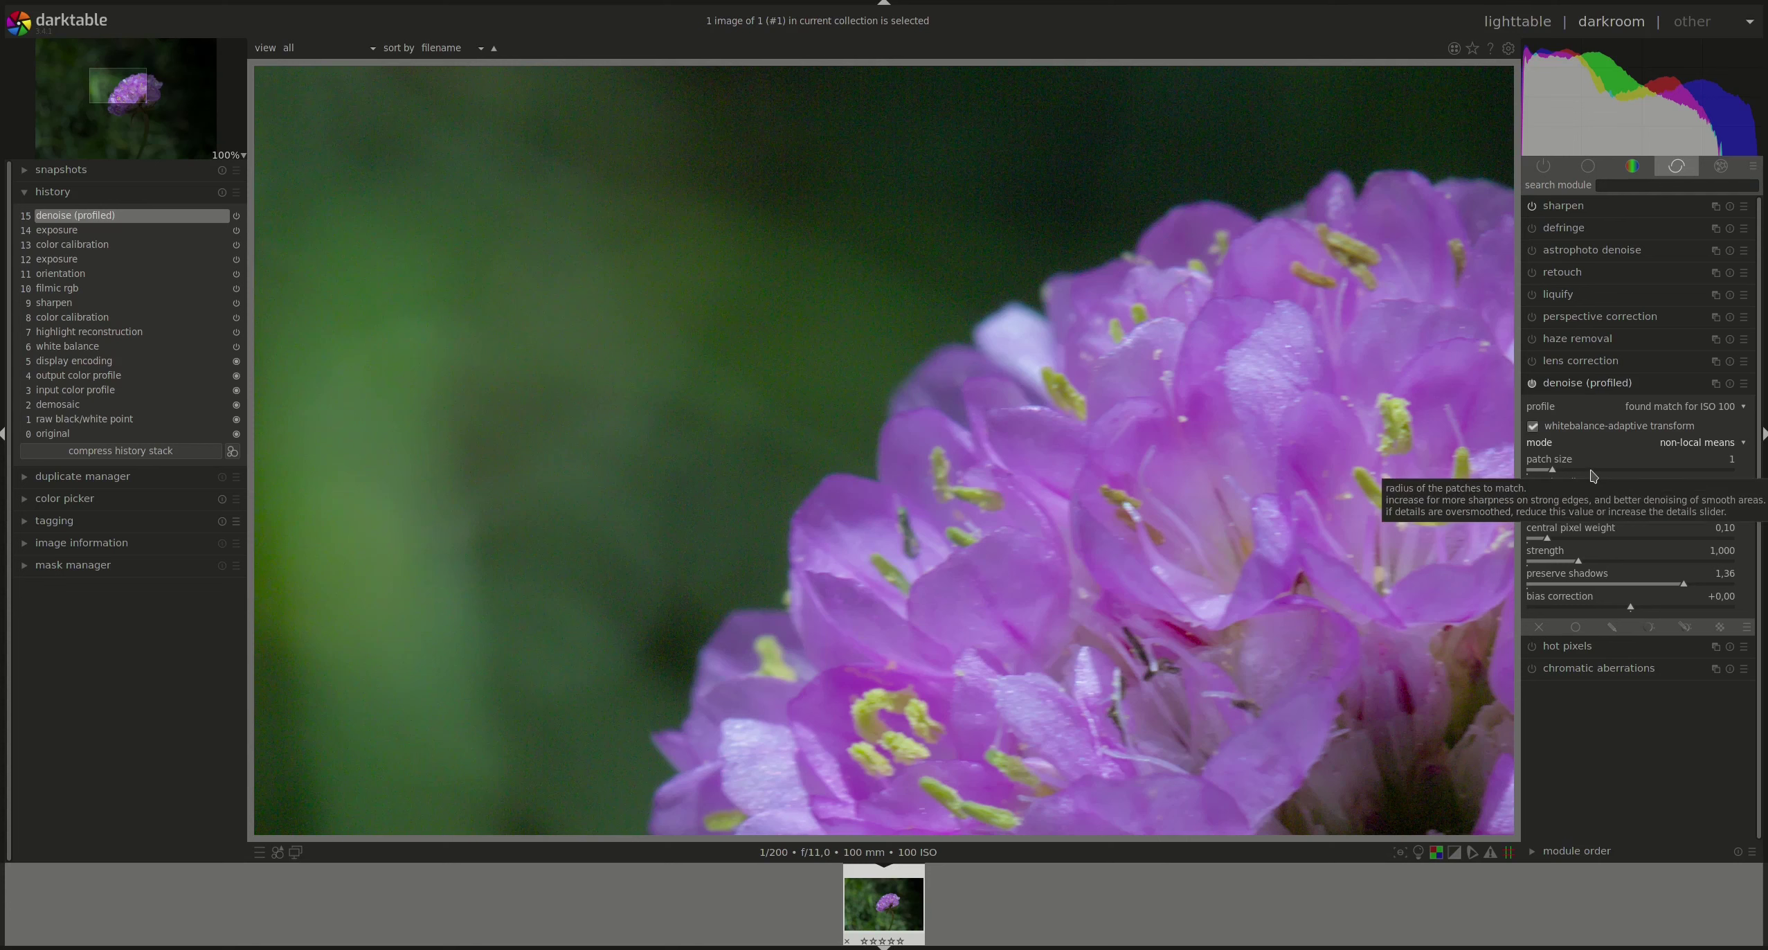
Raise patch size to 5, keep search radius 7, set scattering 0.20, central pixel weight 0.56, strength 3.320.
left_click(1617, 475)
scroll(1617, 475, "up", 2)
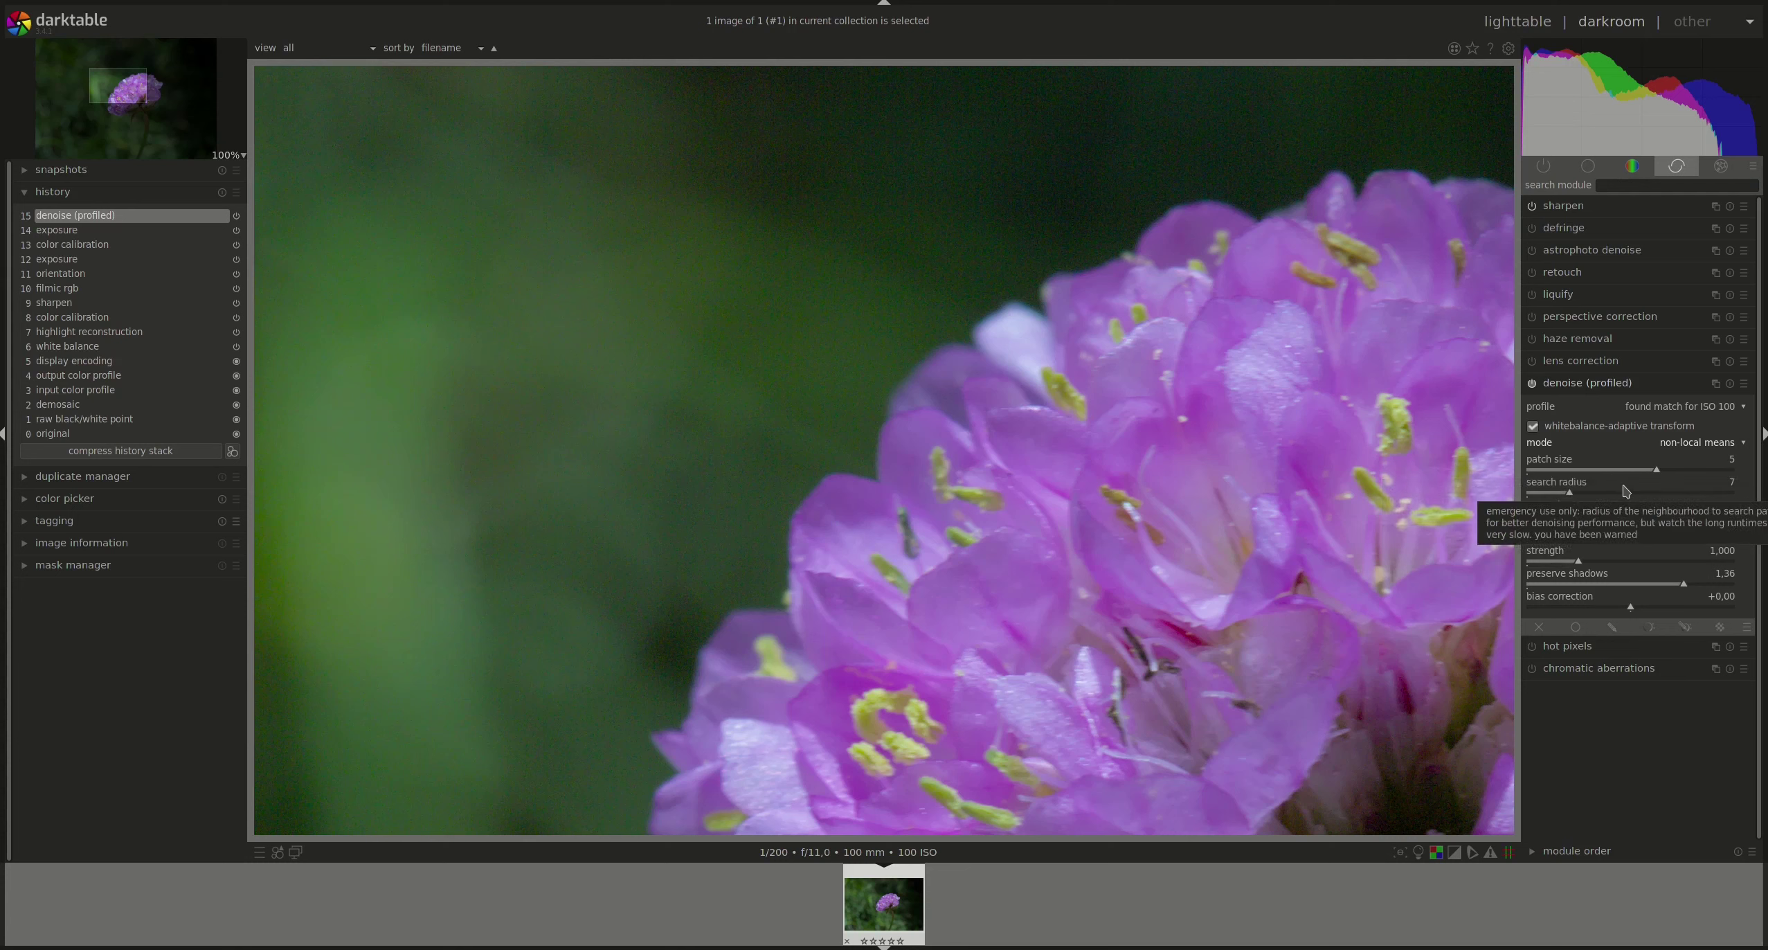
scroll(1628, 494, "up", 5)
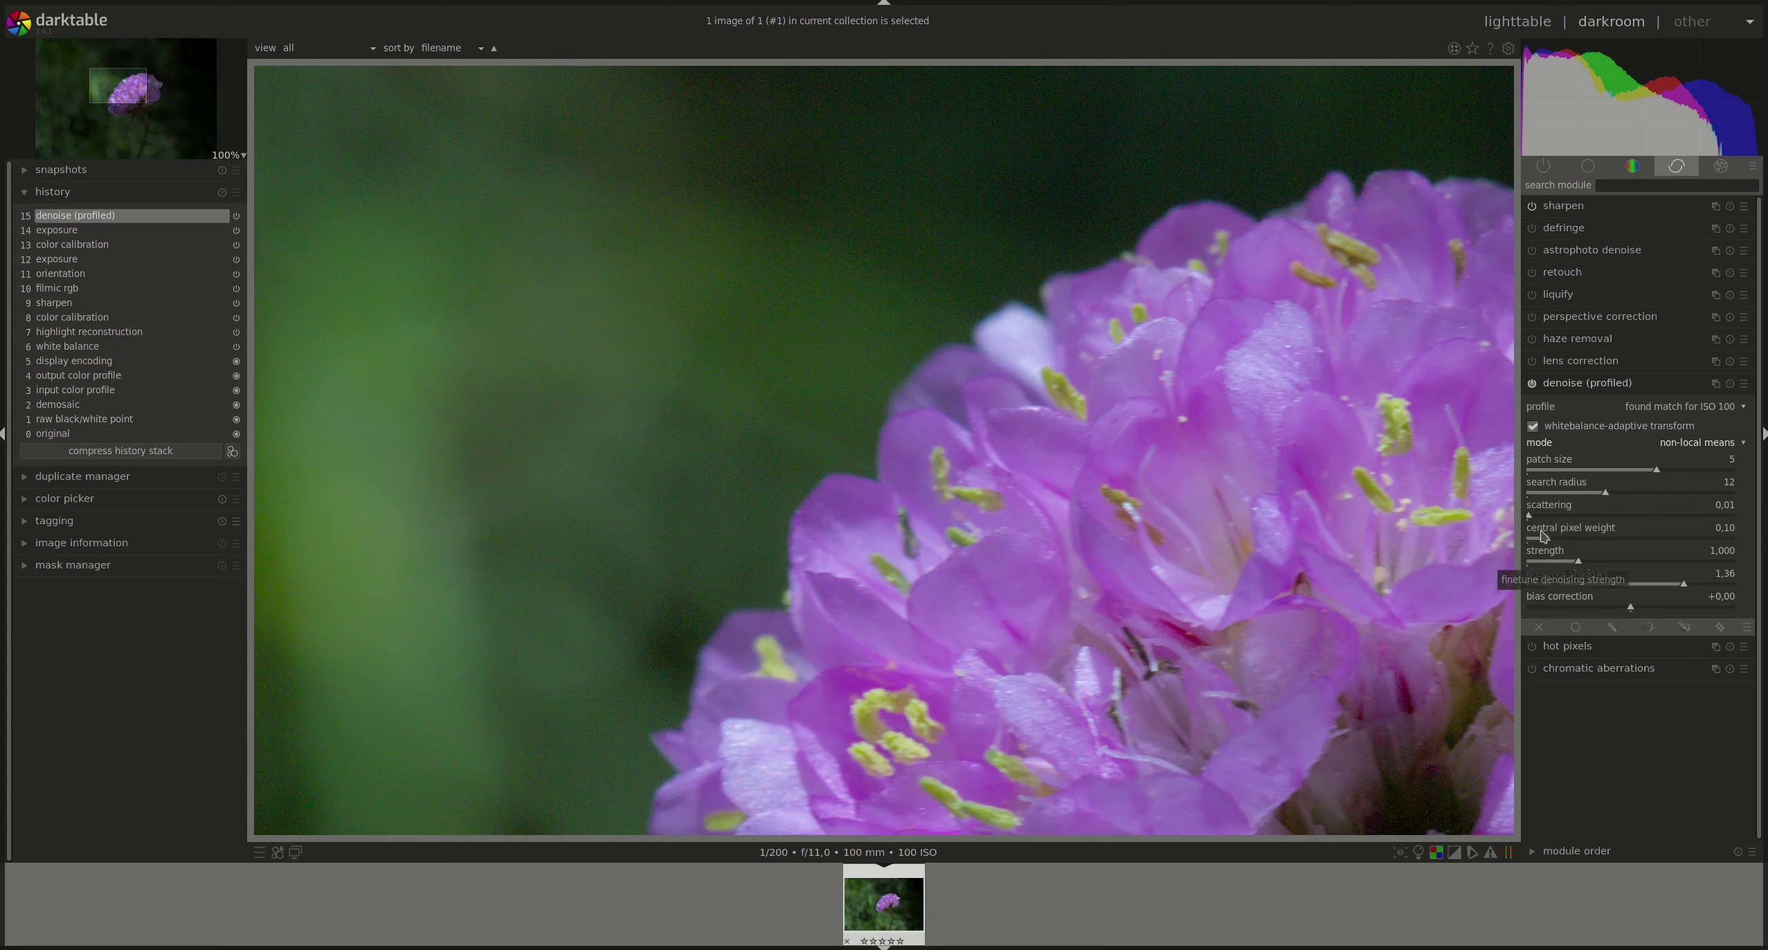
left_click(1570, 491)
left_click(1568, 514)
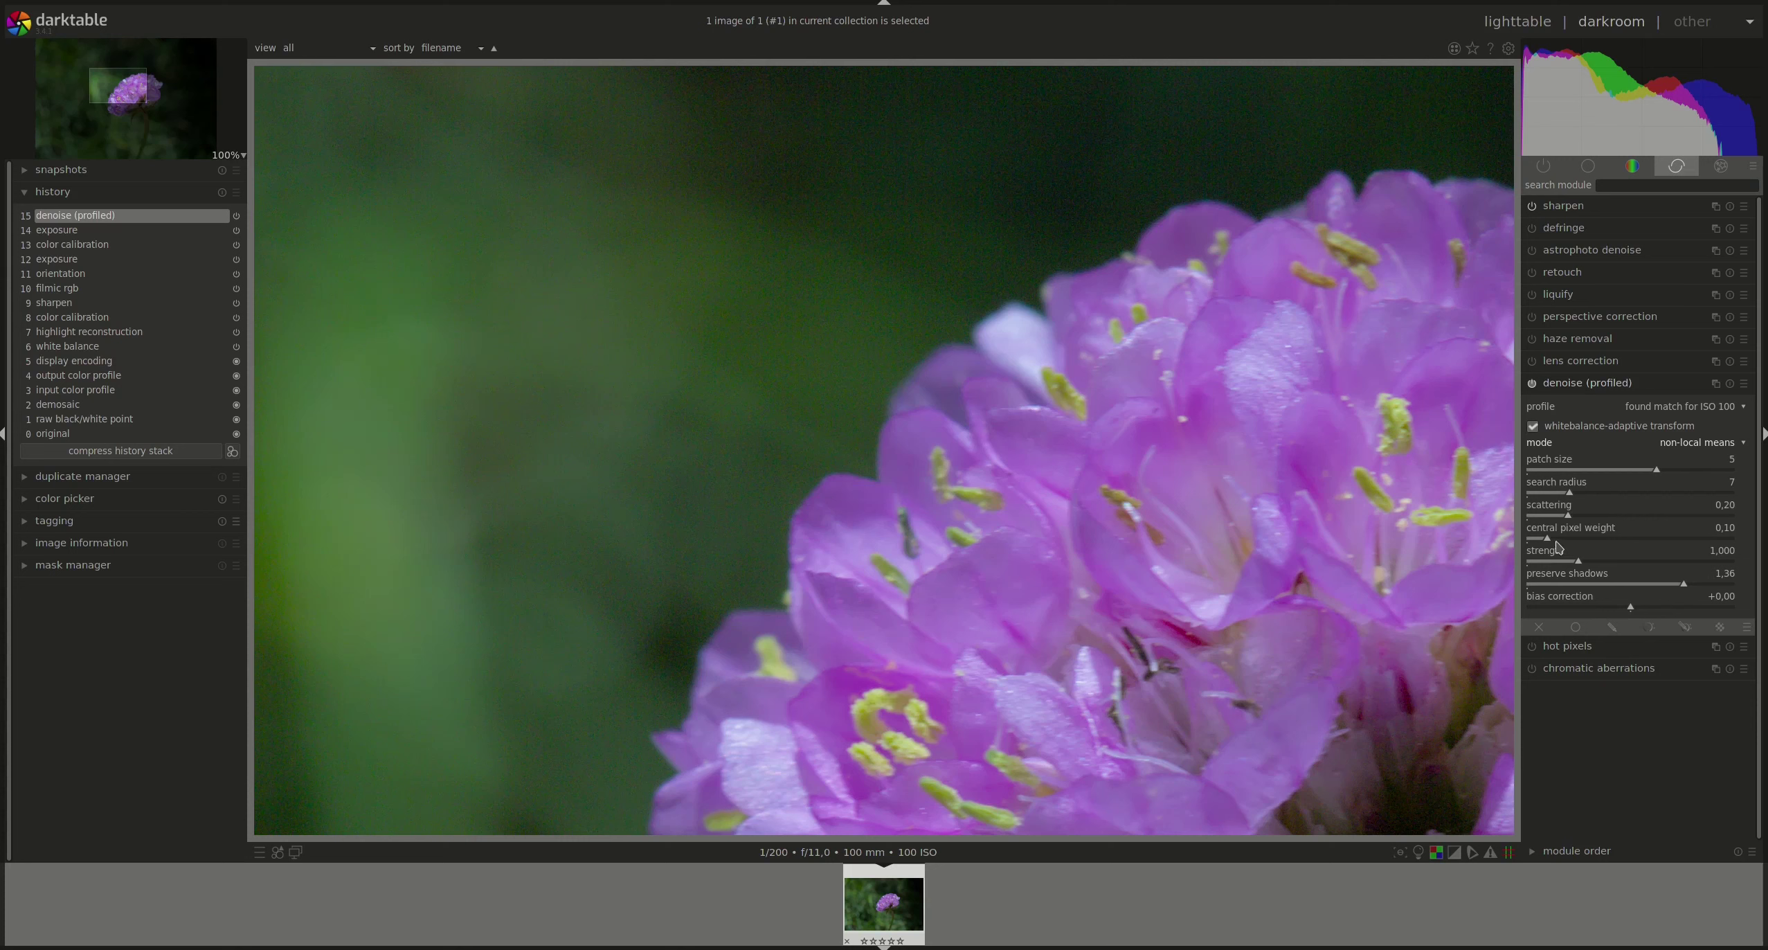
left_click_drag(1552, 545, 1643, 542)
mouse_move(1580, 565)
left_mouse_down()
mouse_move(1699, 574)
mouse_move(1551, 588)
left_mouse_up()
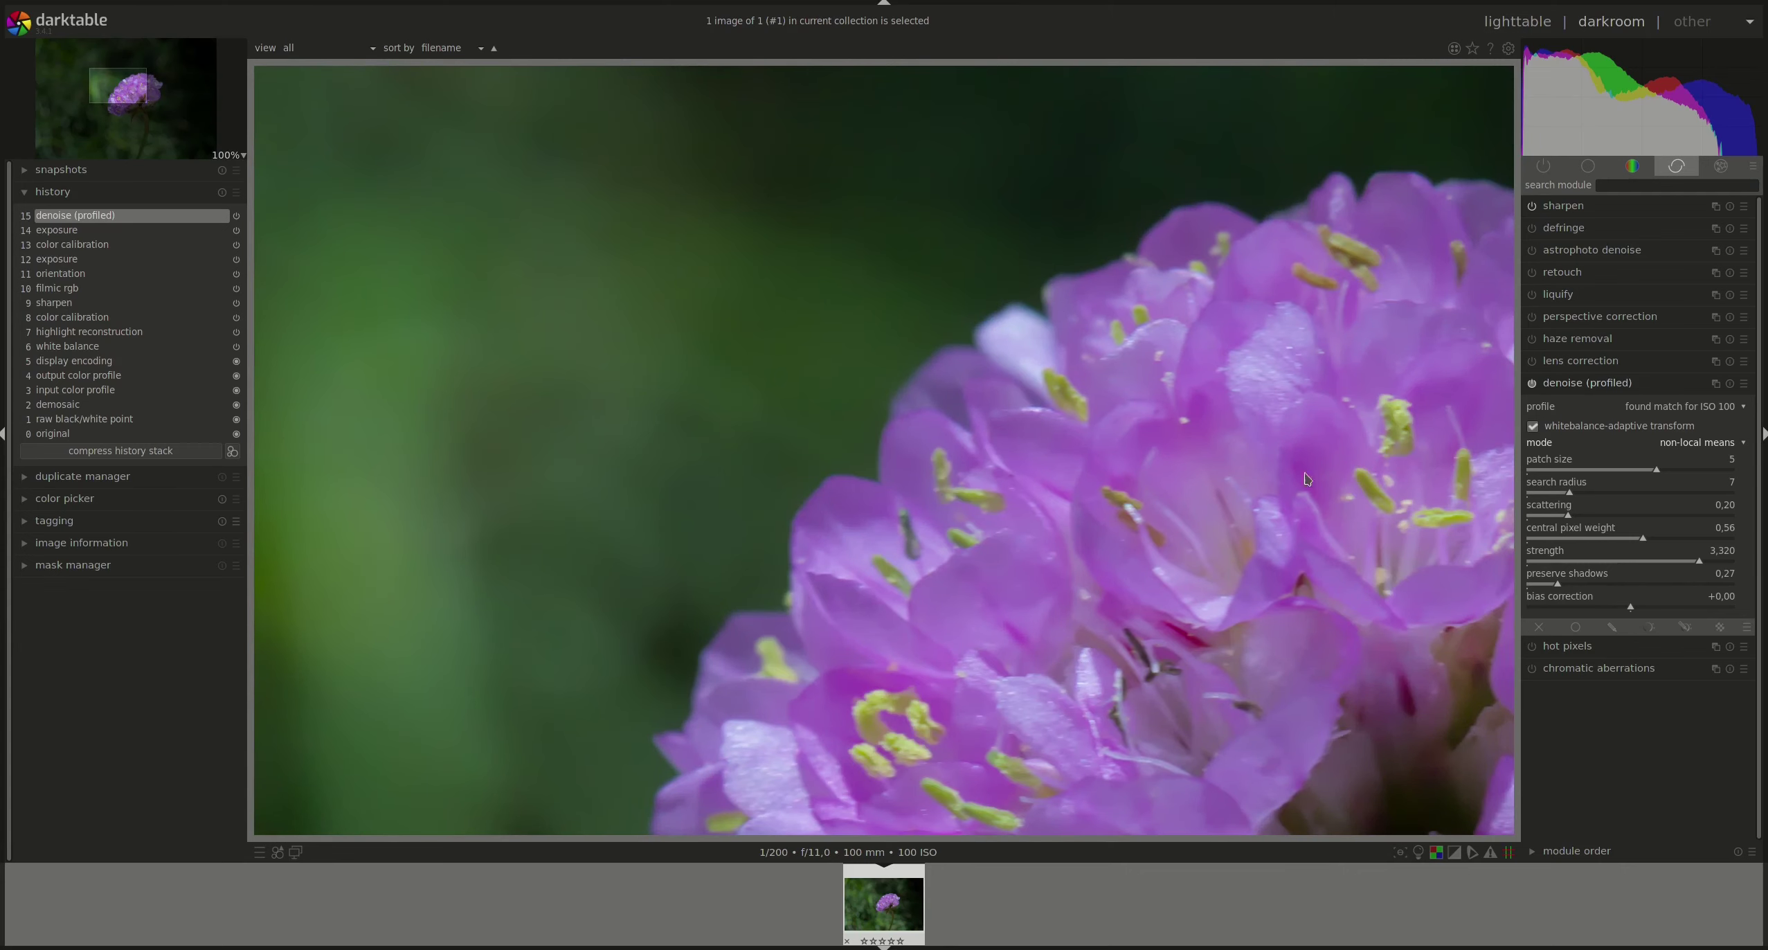
left_click(1532, 383)
left_click(1533, 384)
left_click_drag(1274, 410, 831, 346)
left_click_drag(1261, 333, 1135, 409)
left_click_drag(1309, 305, 1156, 316)
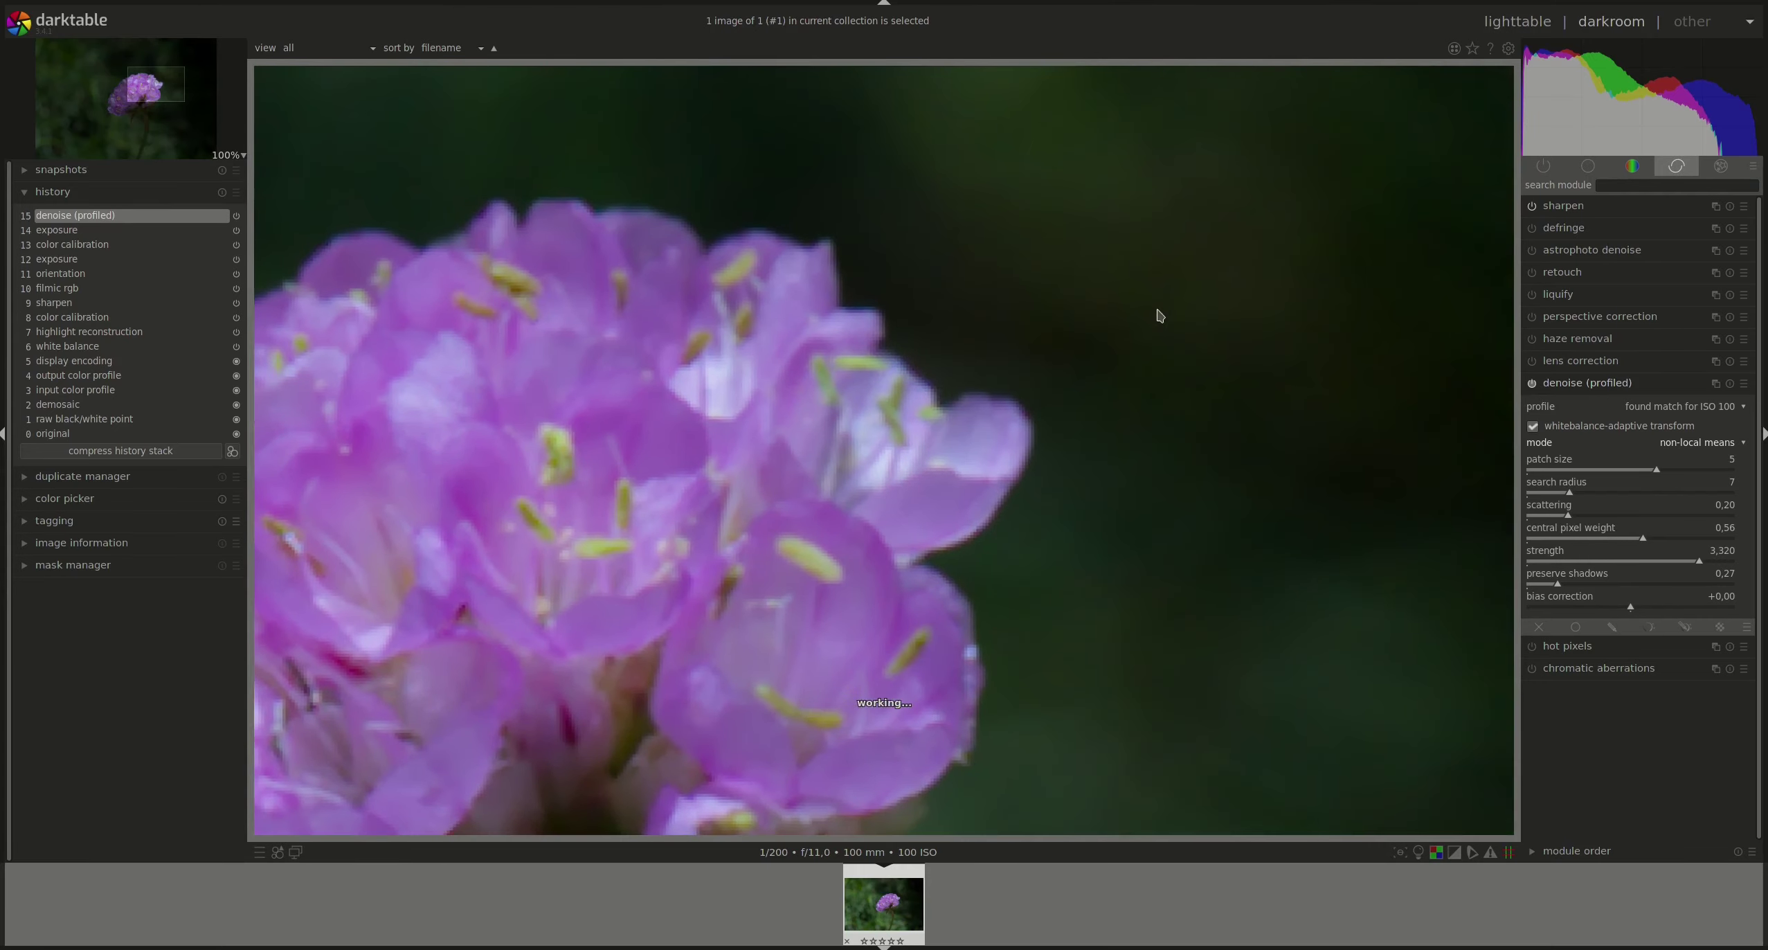
left_click_drag(1279, 374, 1171, 490)
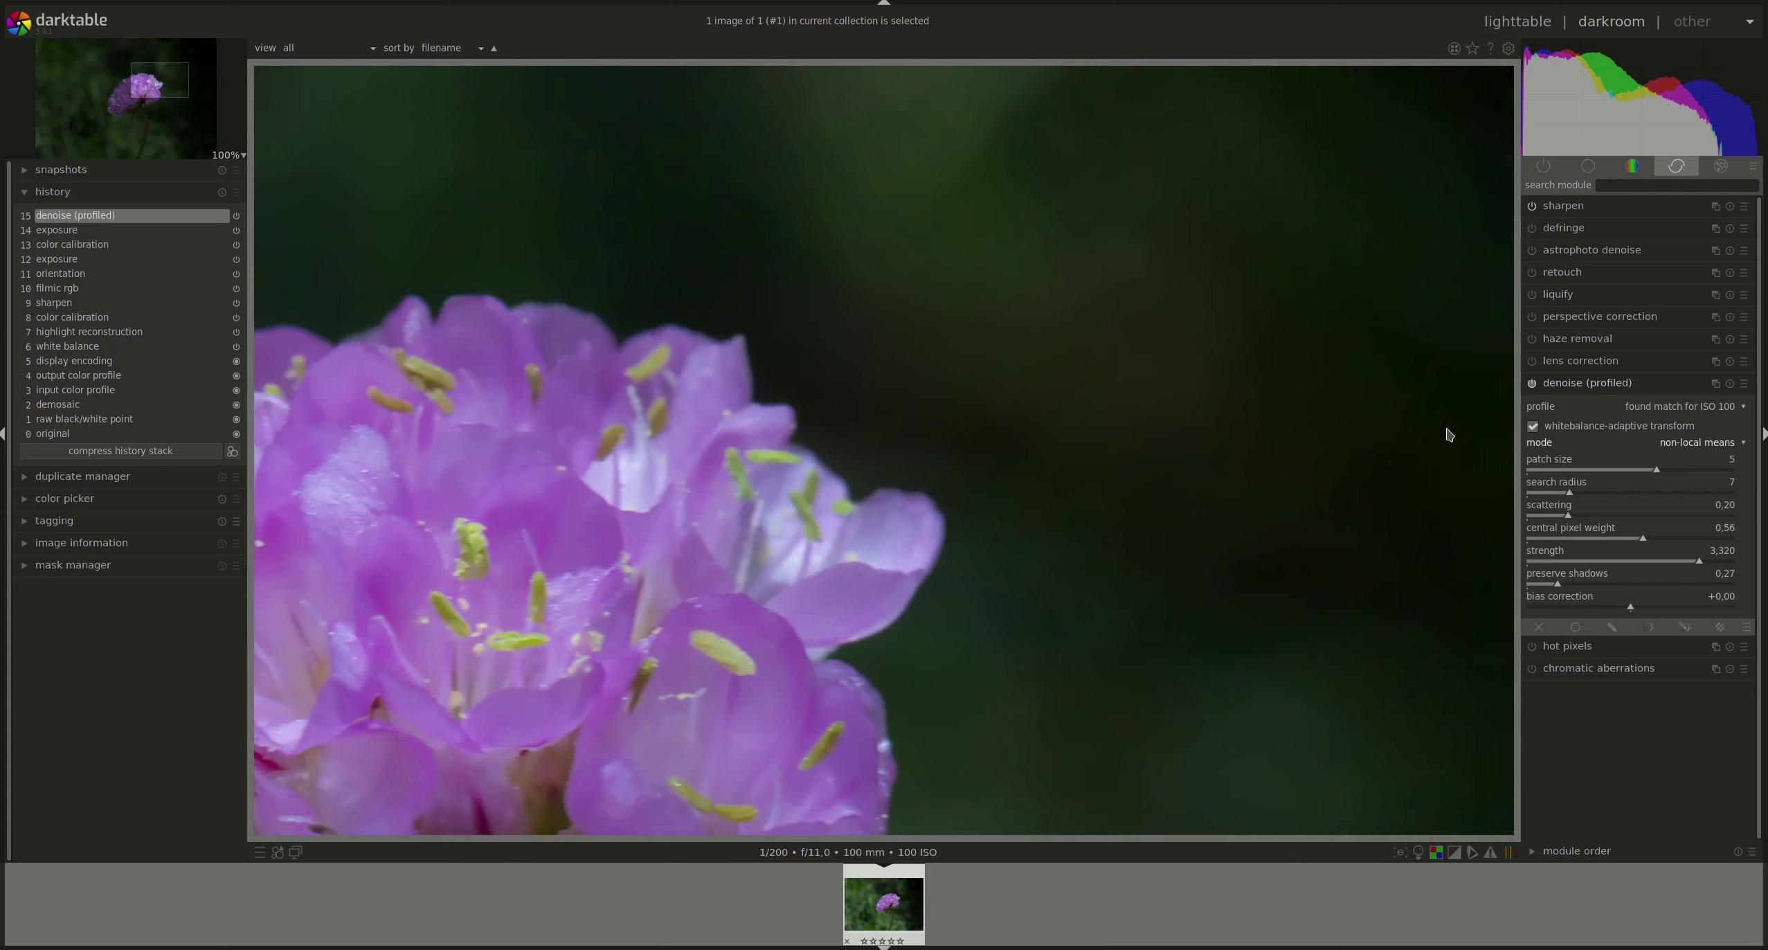
left_click(1532, 383)
left_click_drag(1083, 547, 1290, 399)
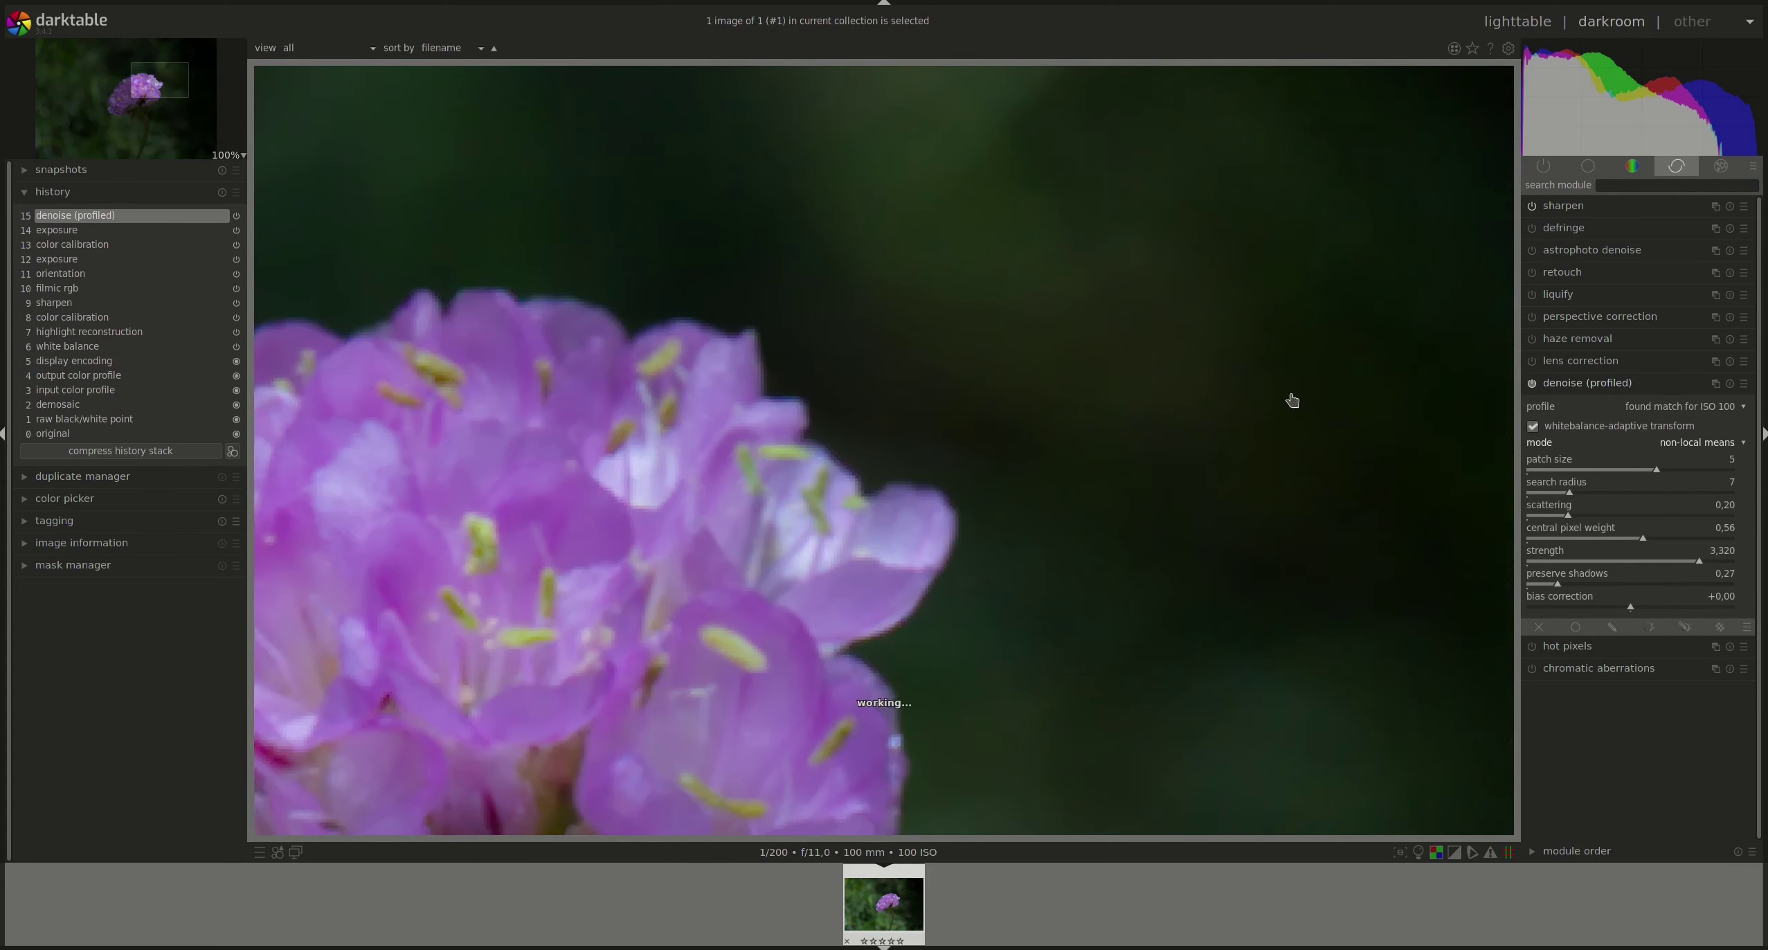
left_click_drag(952, 436, 1351, 378)
left_click_drag(1242, 492, 1251, 459)
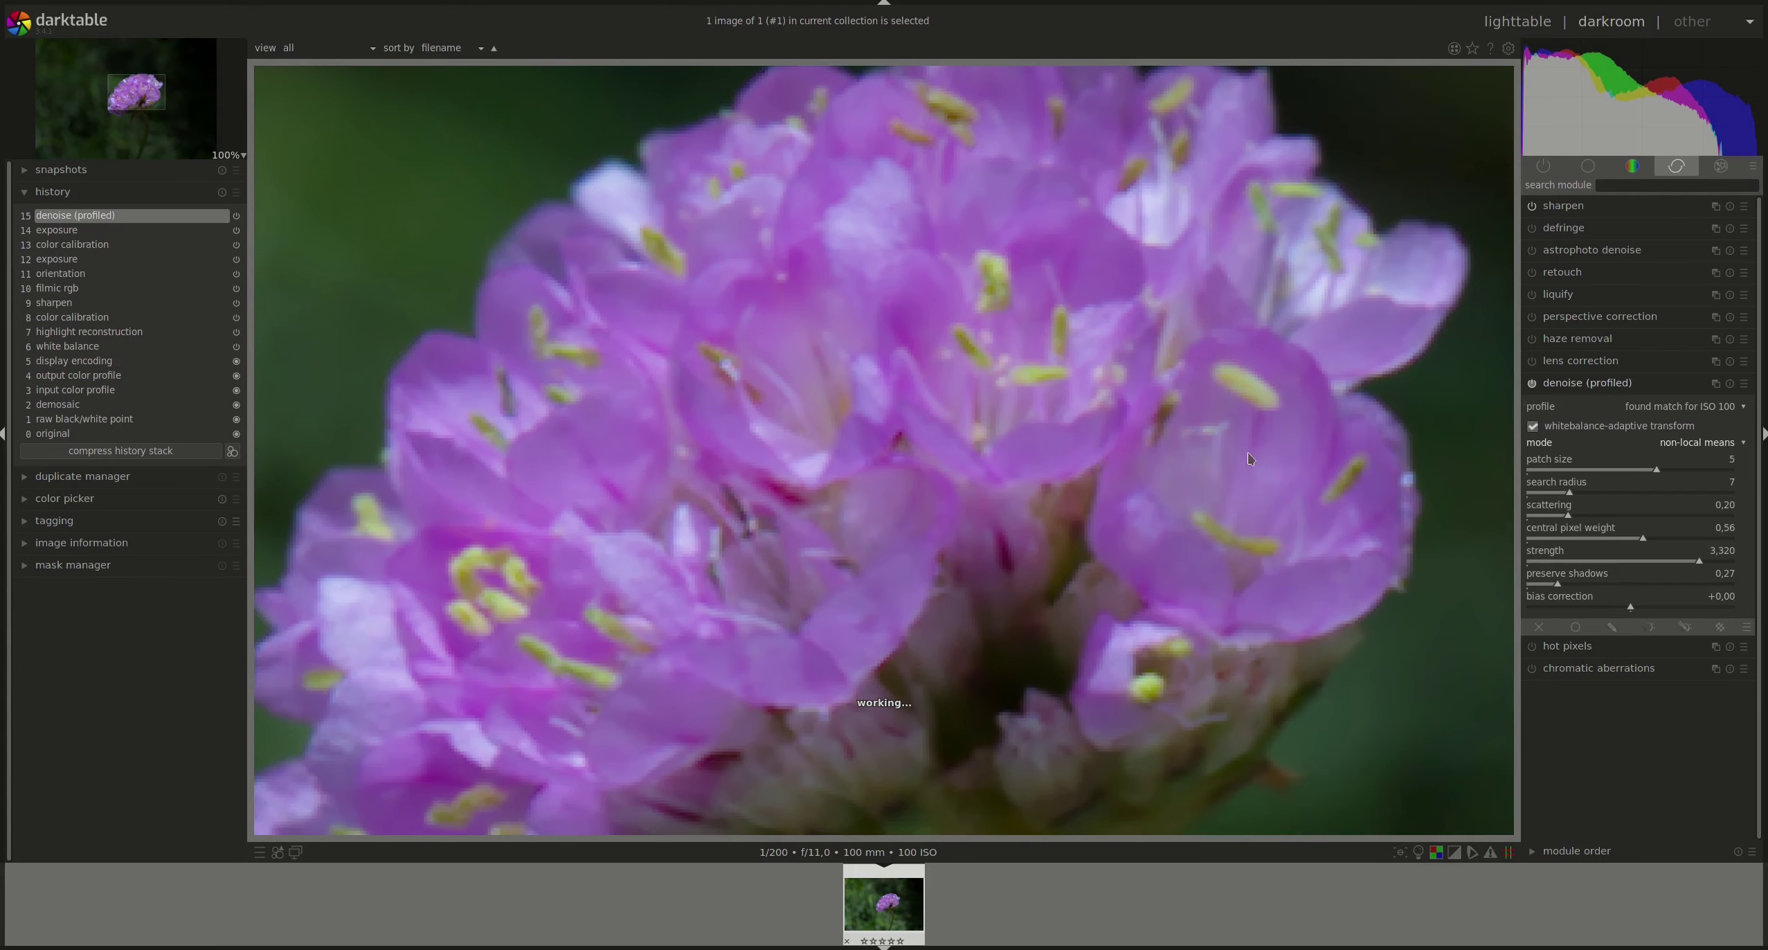
left_click(1533, 385)
left_click(1532, 384)
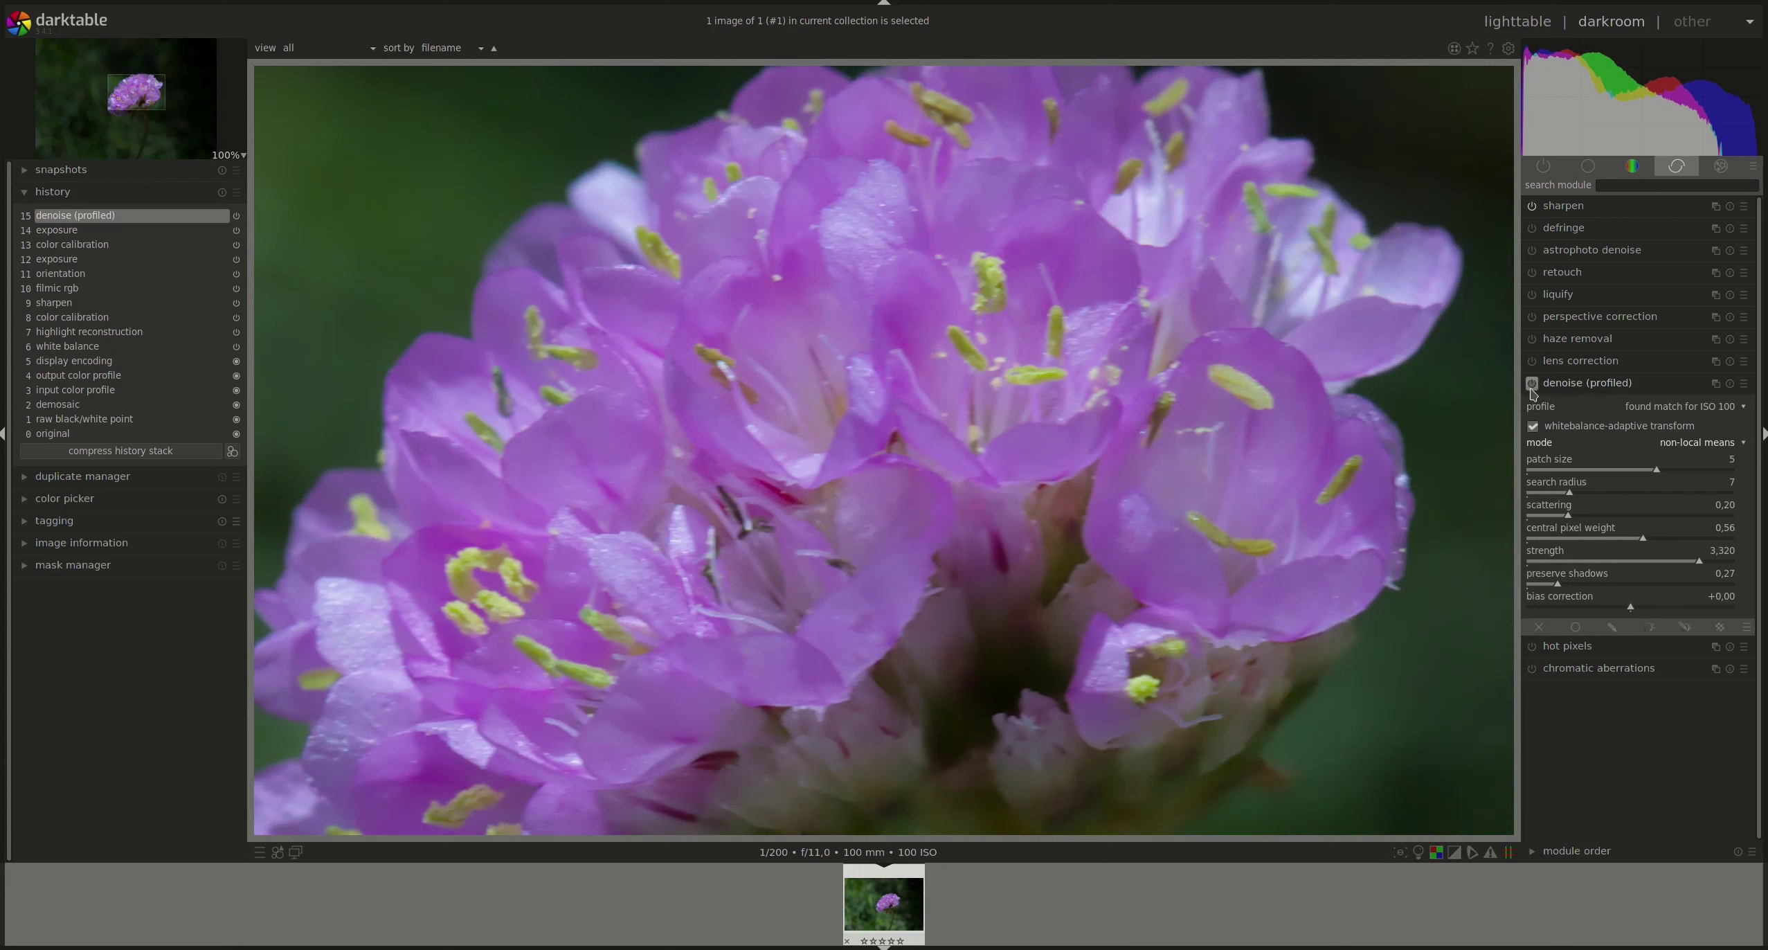
key("ctrl+z")
key("ctrl+y")
key("ctrl+z")
scroll(1462, 392, "down", 1)
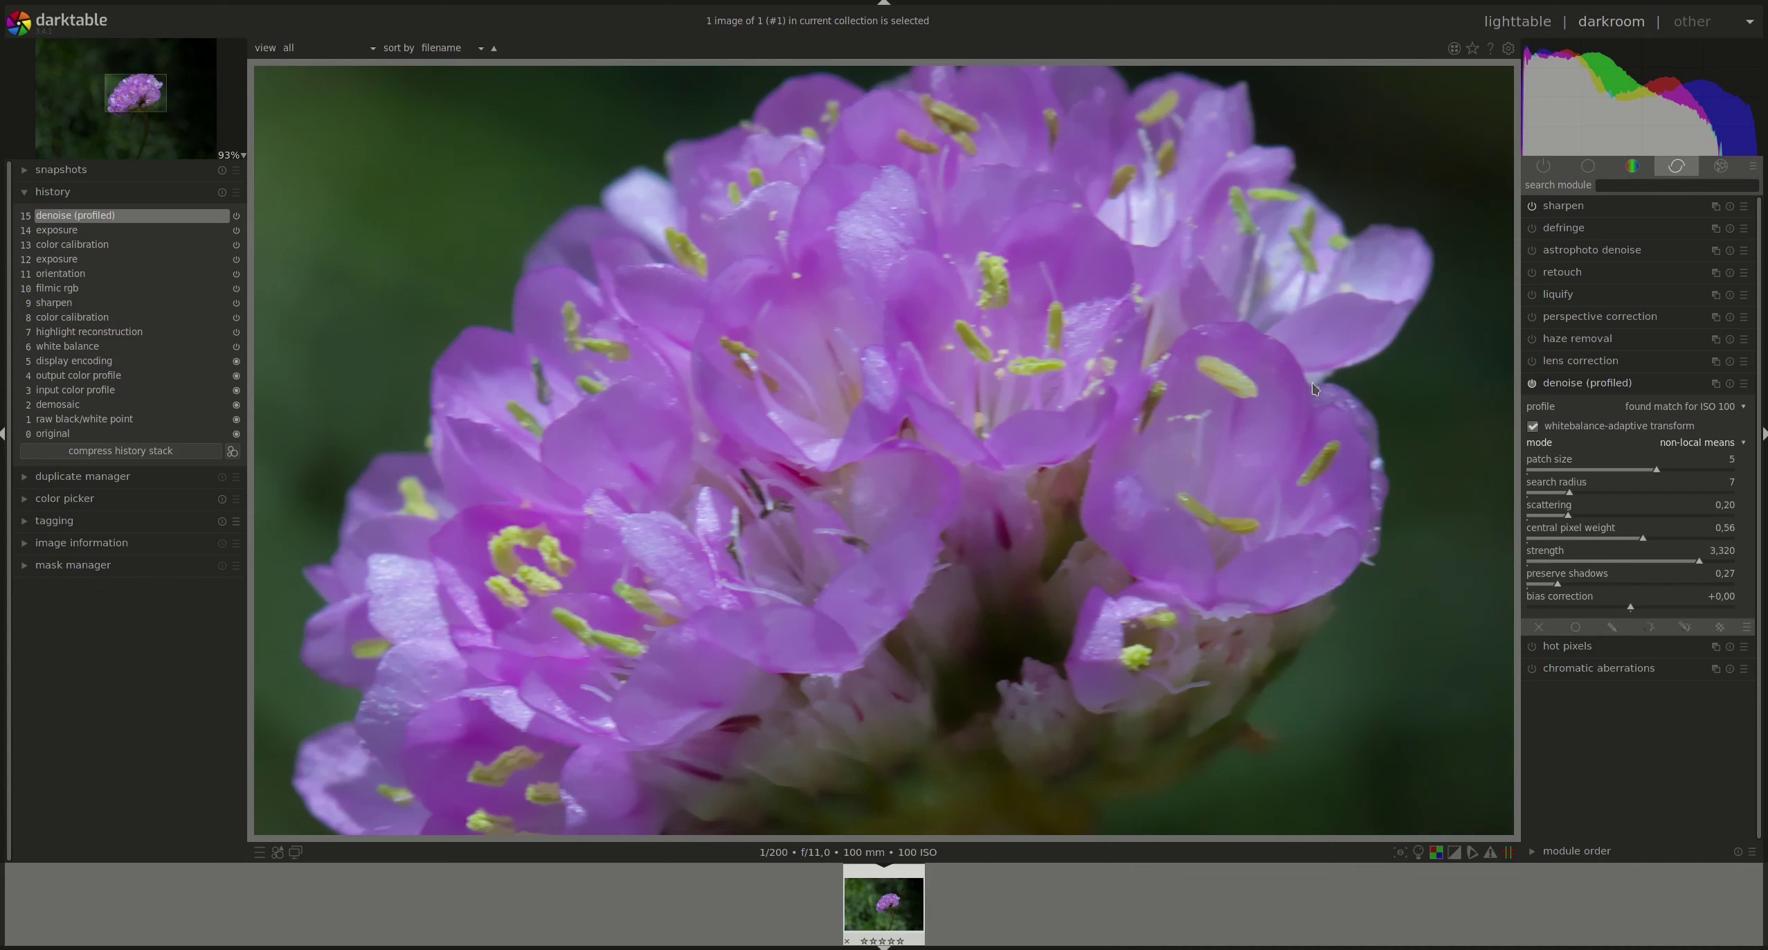
scroll(1221, 463, "down", 3)
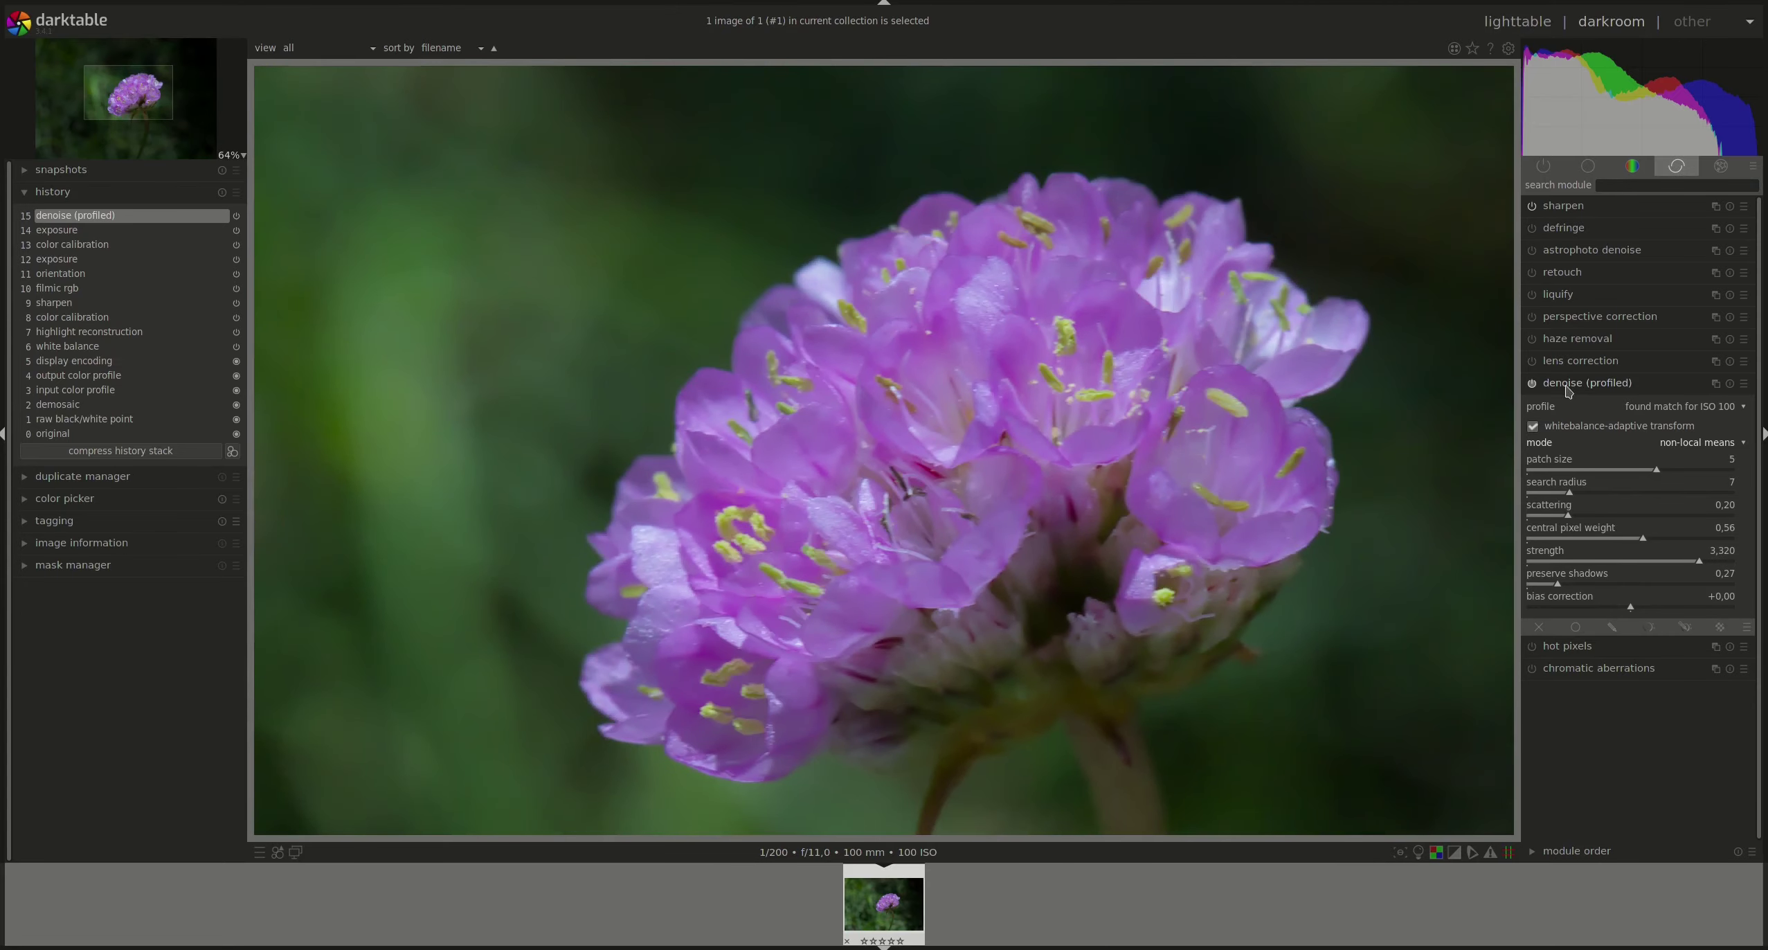
Reset all denoise (profiled) parameters to defaults and choose wavelets mode.
left_click(1730, 383)
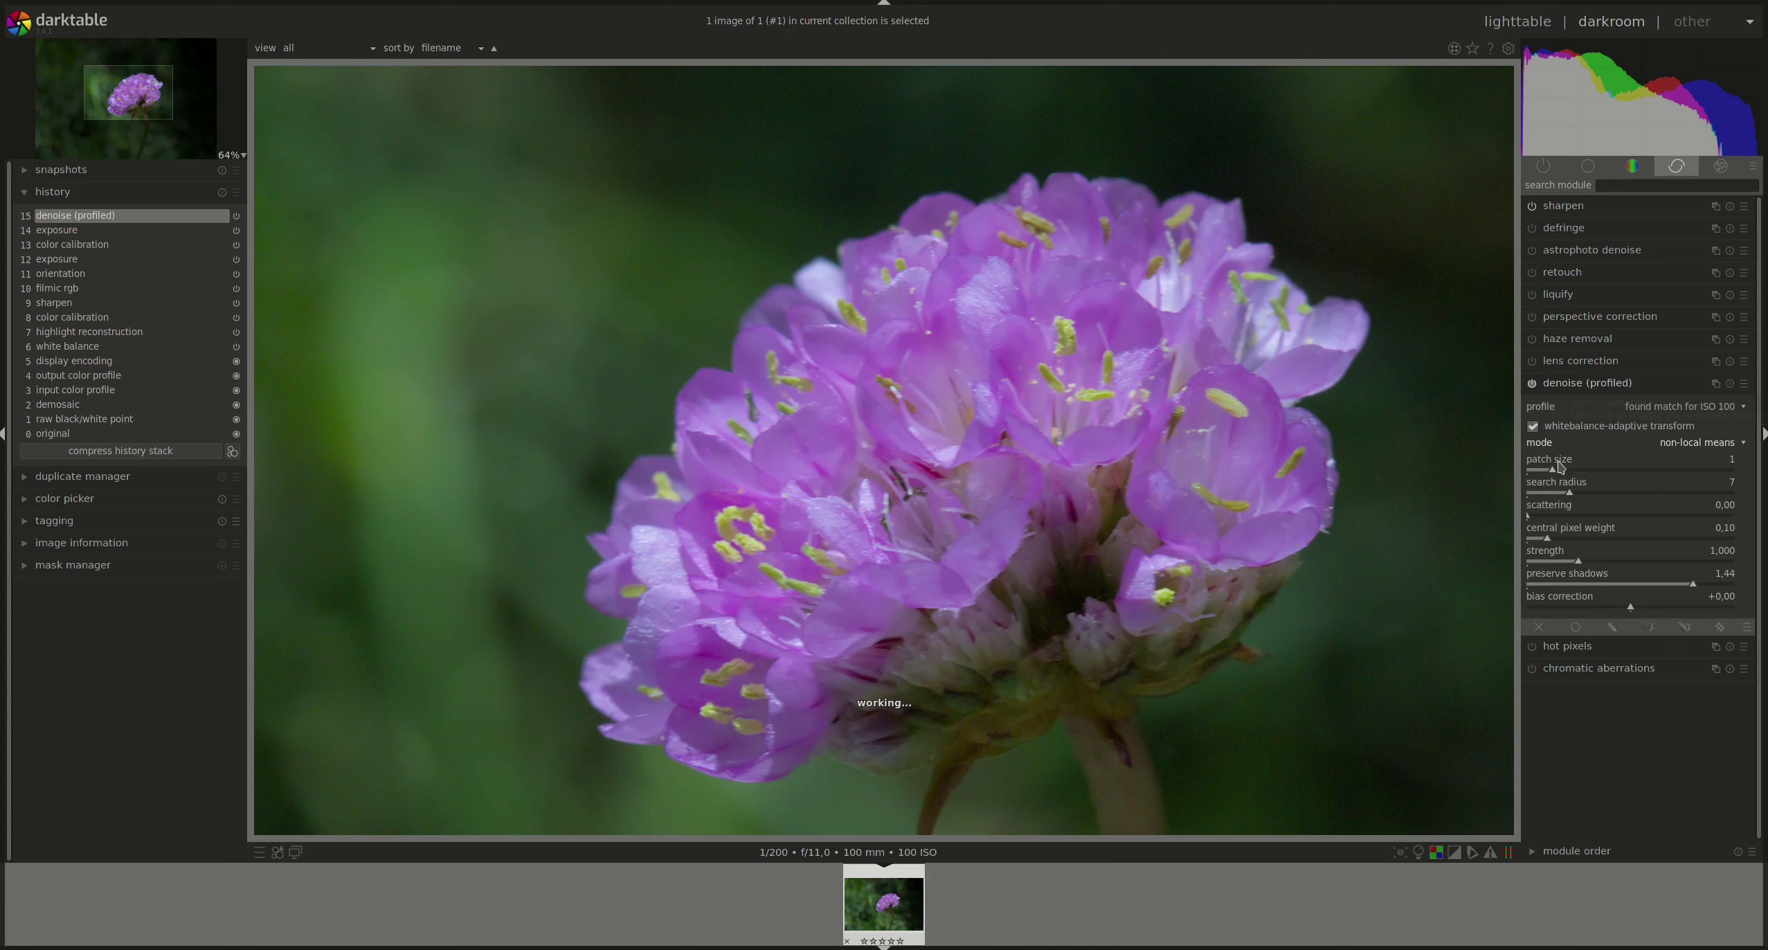
left_click(1734, 444)
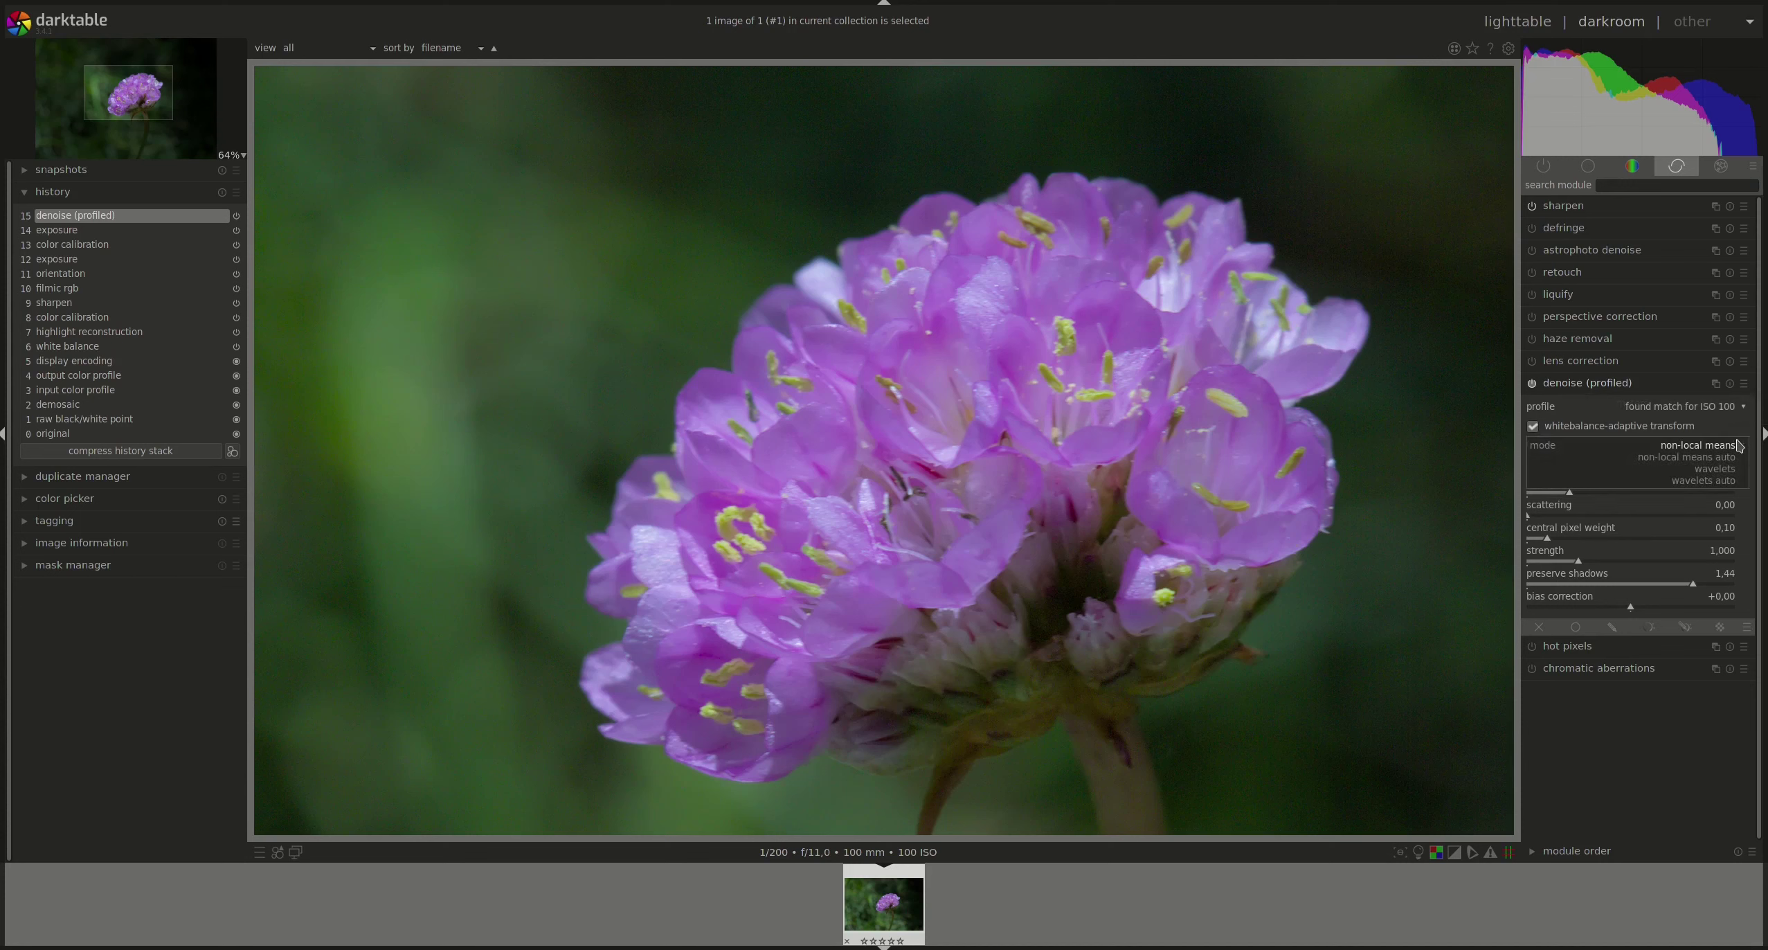
left_click(1719, 470)
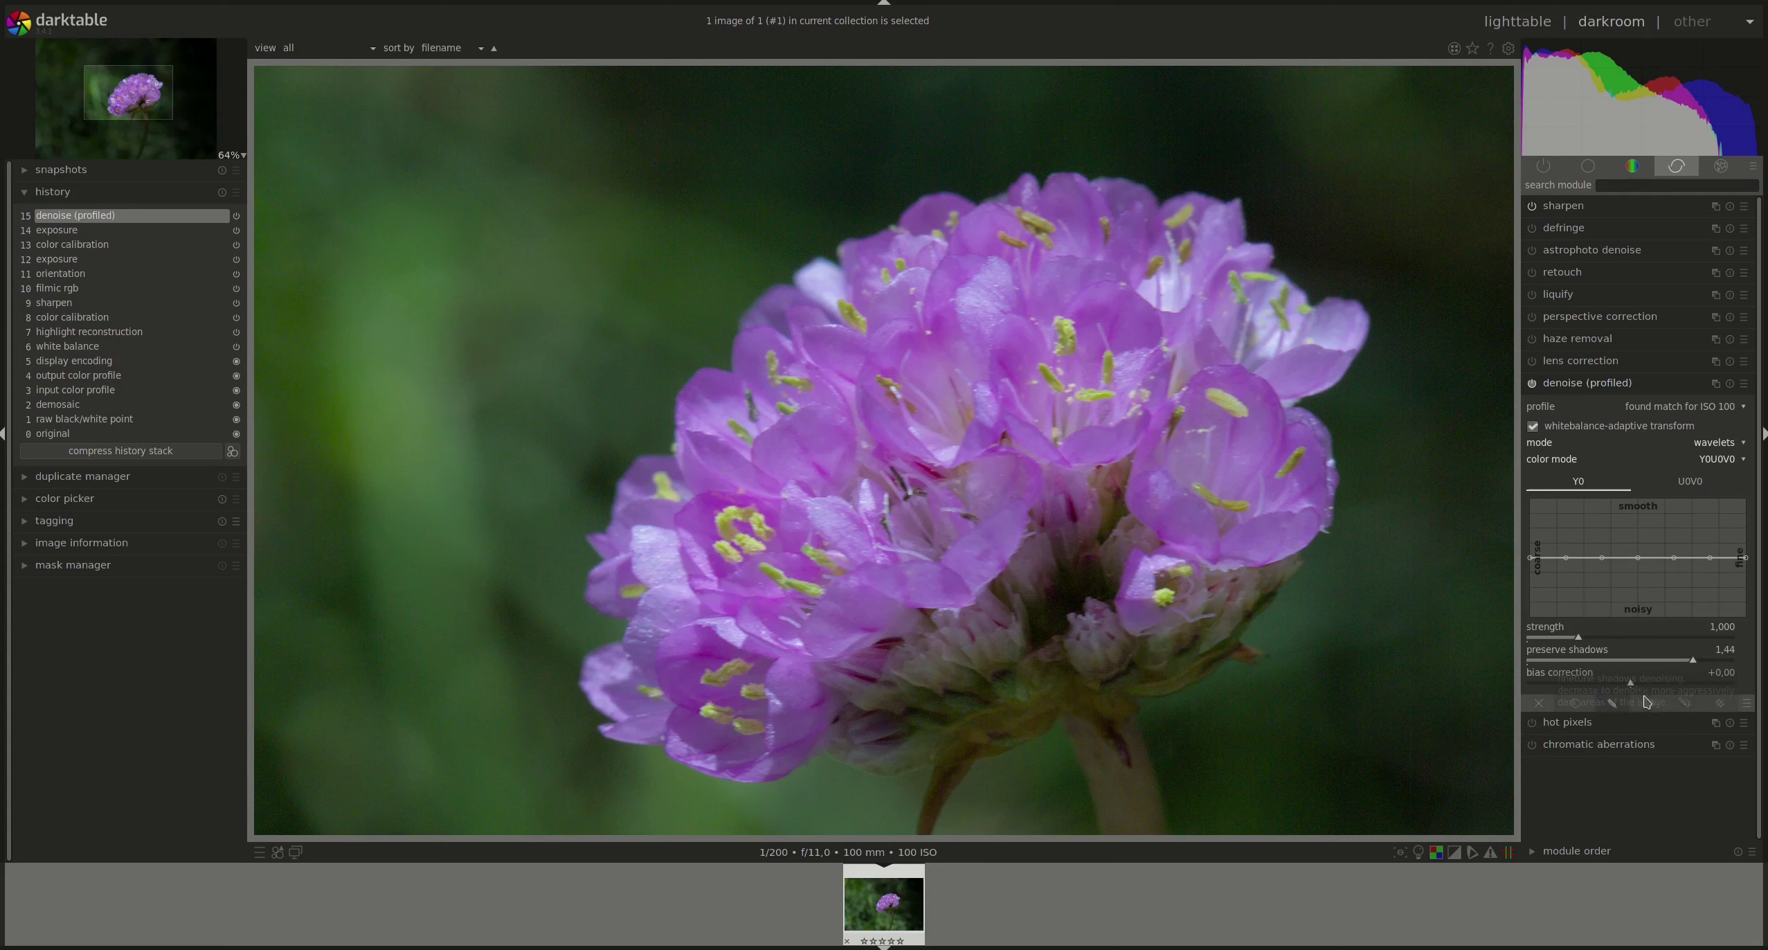
Display the flat U0V0 chroma curve and zoom the photo back out to fit.
left_click(1690, 481)
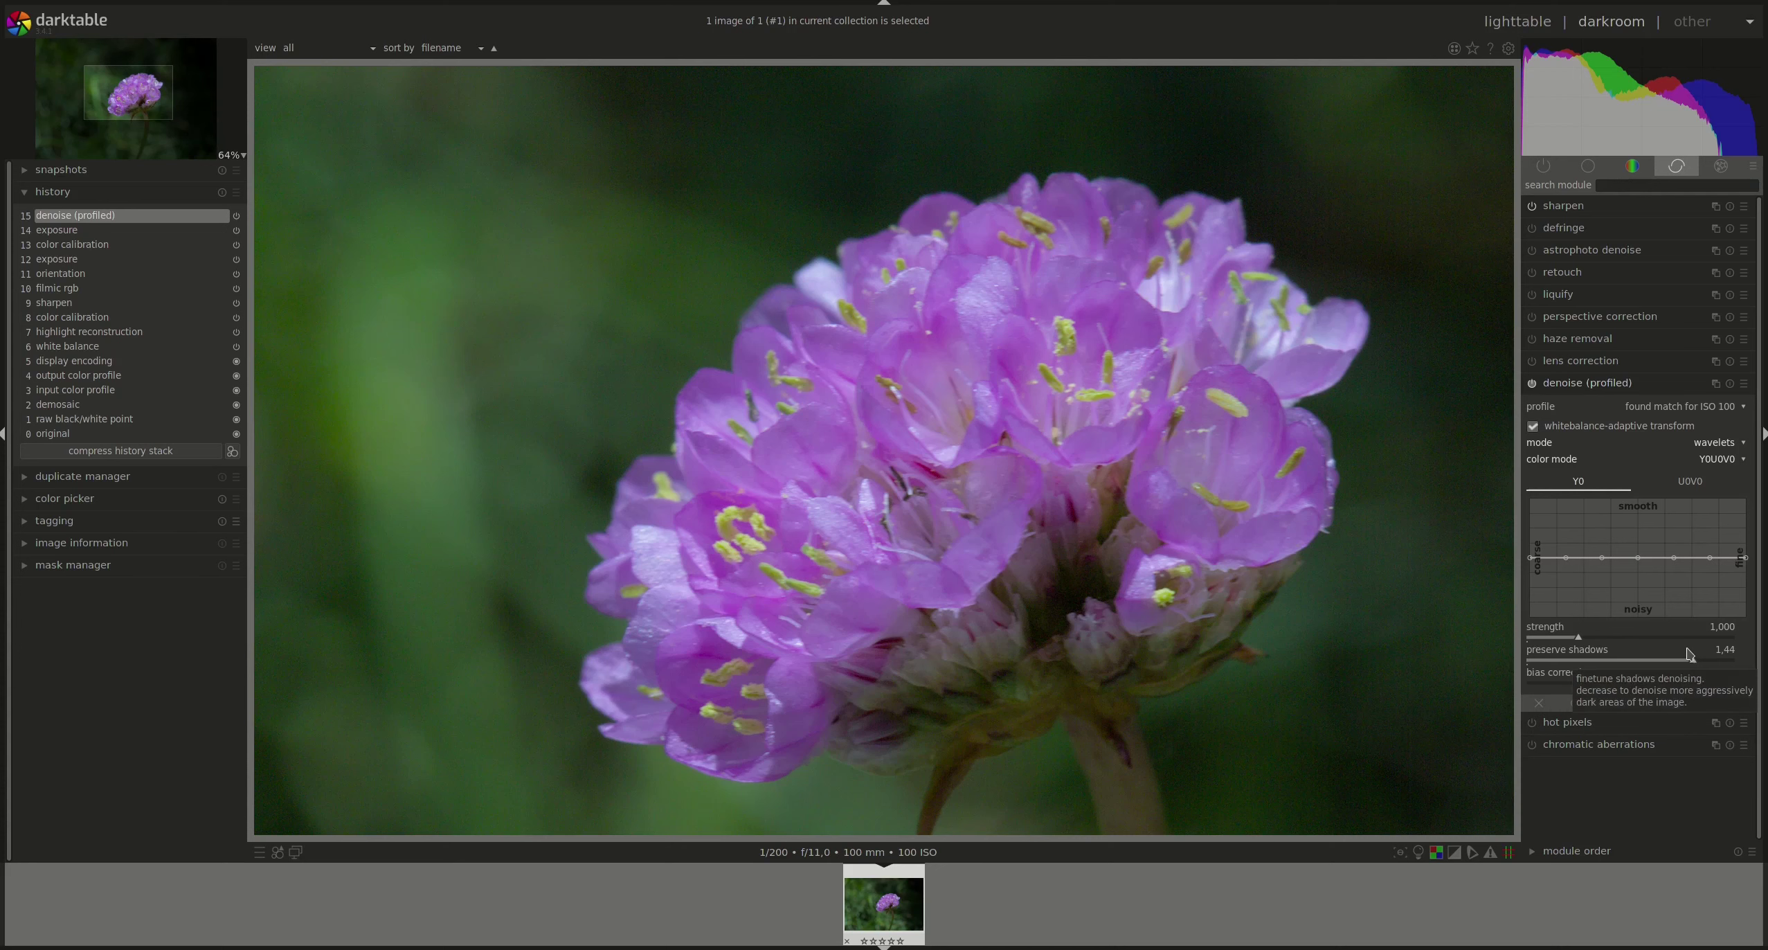
scroll(1402, 696, "down", 2)
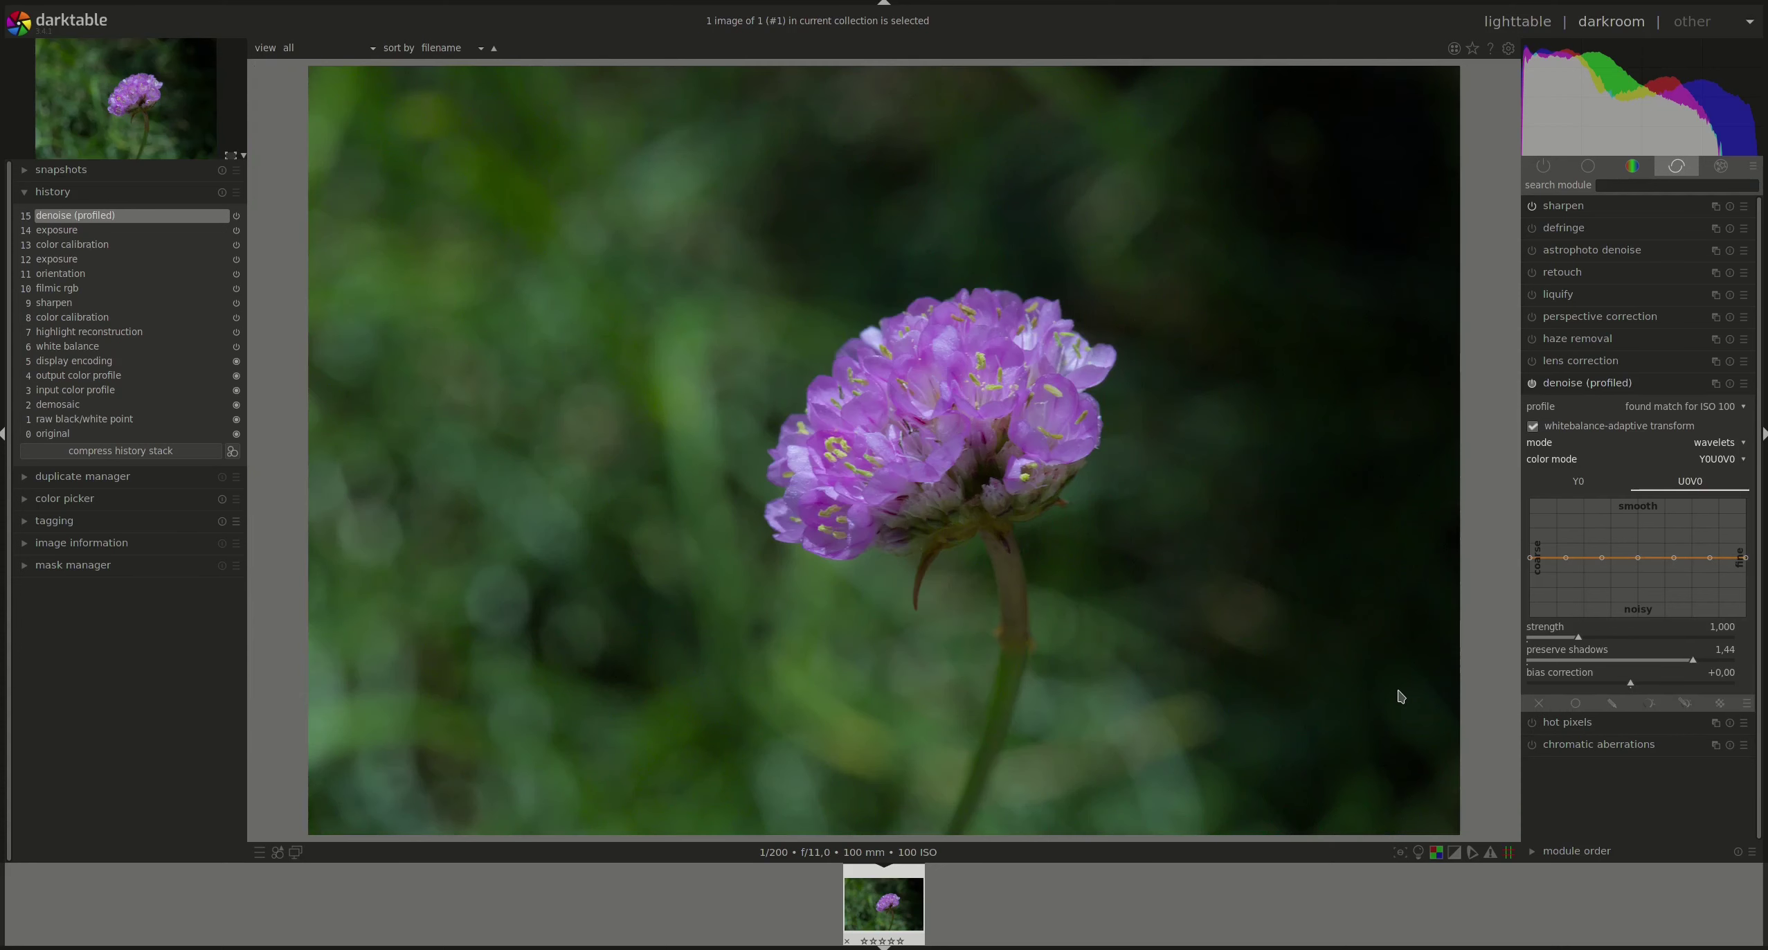